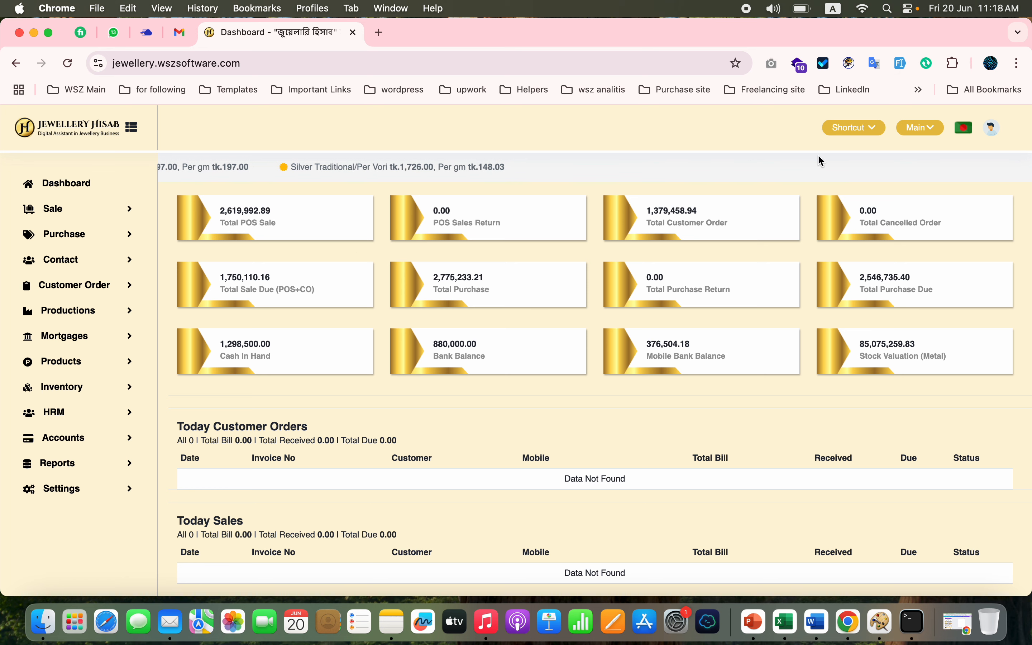
# - Switch the interface language to Bangla, browse the translated Customer Order and Productions sections, and return the language to English
pyautogui.click(968, 136)
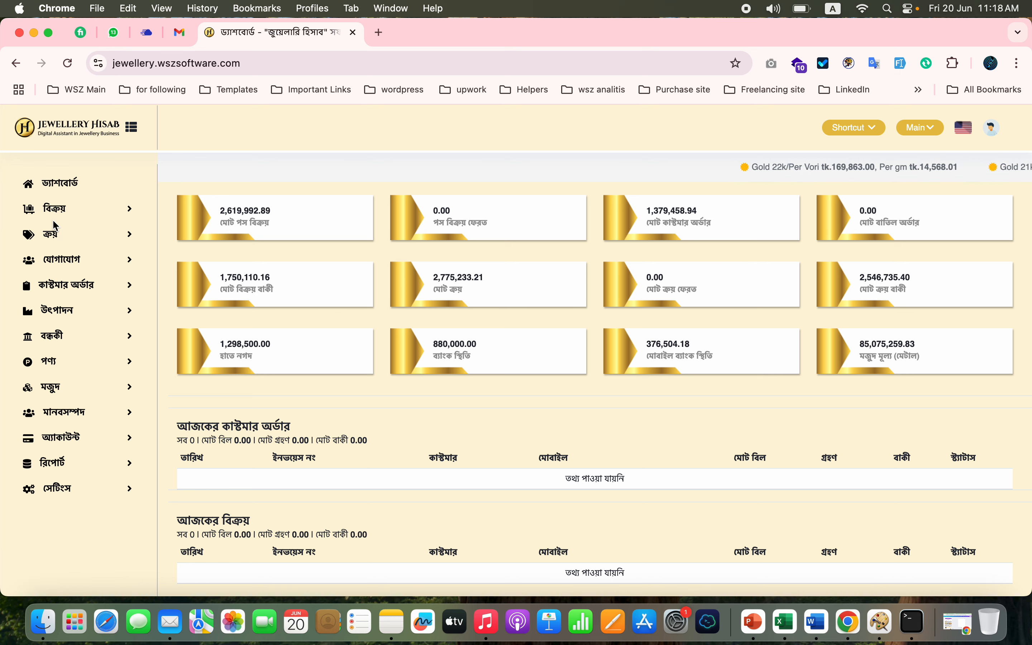
pyautogui.click(61, 242)
pyautogui.click(76, 381)
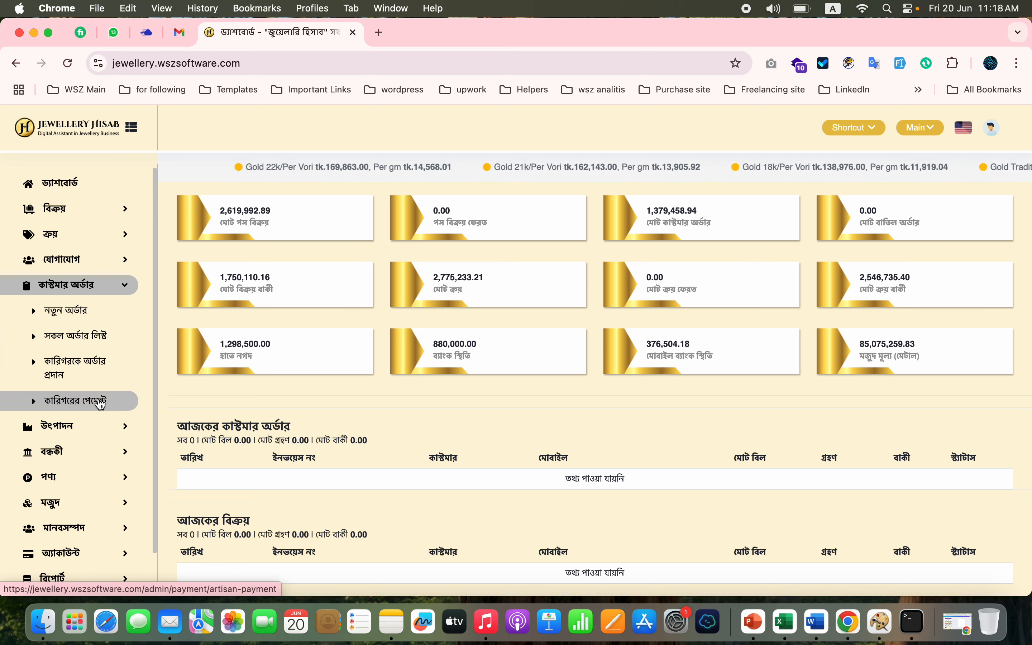
pyautogui.click(87, 426)
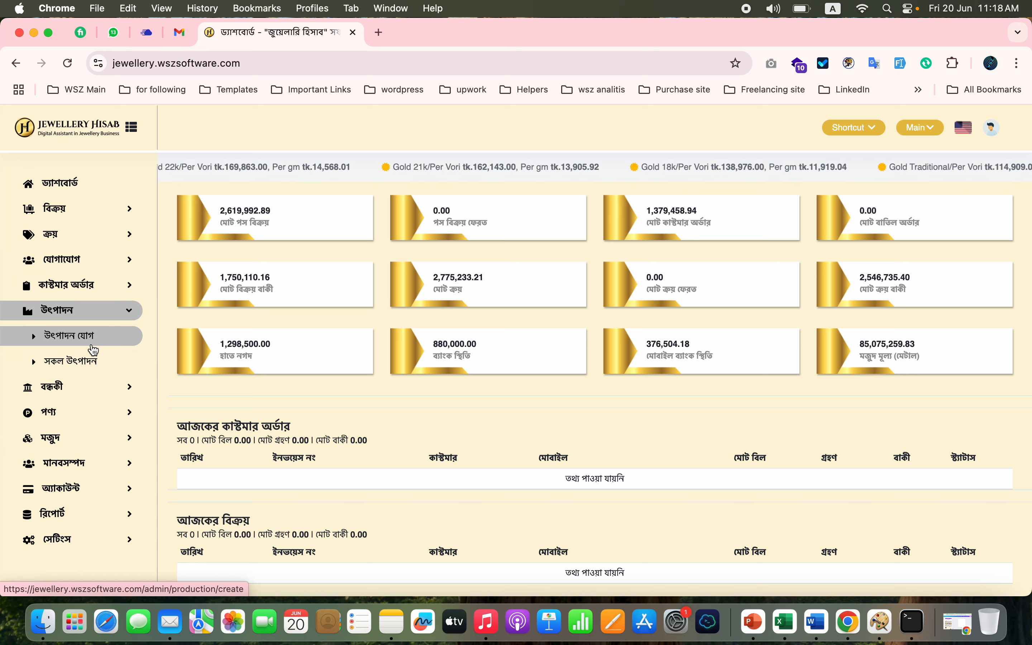
pyautogui.click(123, 318)
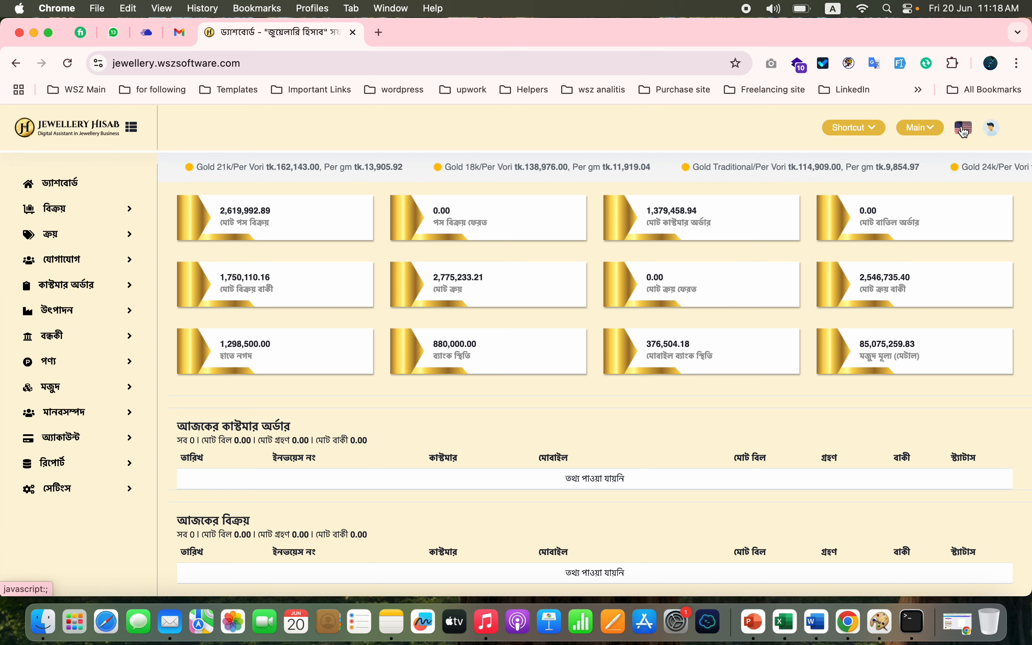
pyautogui.click(965, 131)
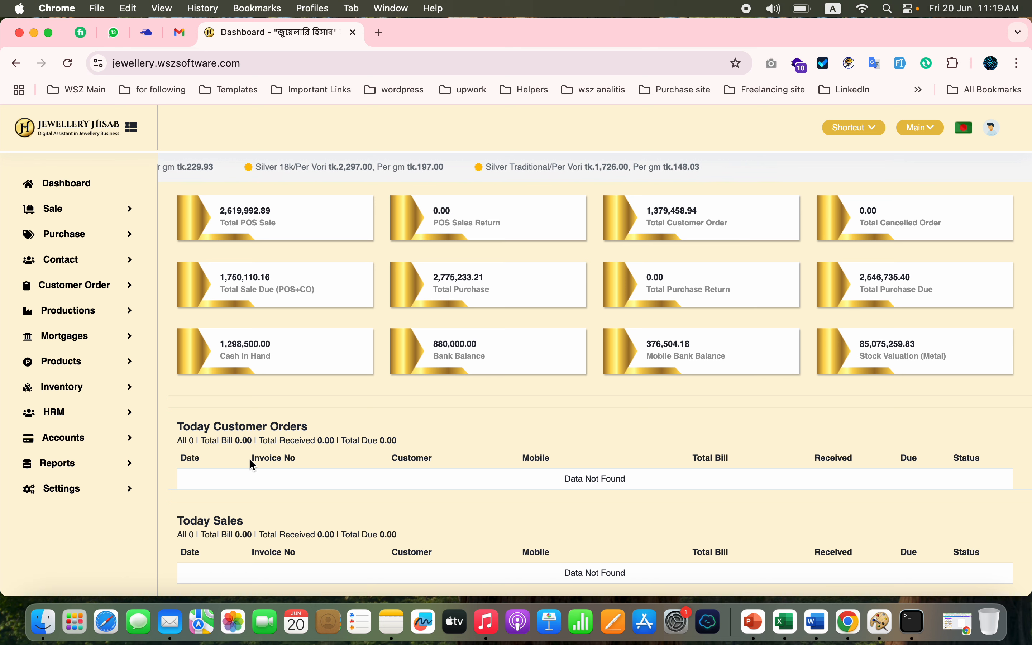
# - Start a new POS sale, add necklace NEC14 and choose the customer listed directly below Unknown
pyautogui.scroll(-2, 253, 464)
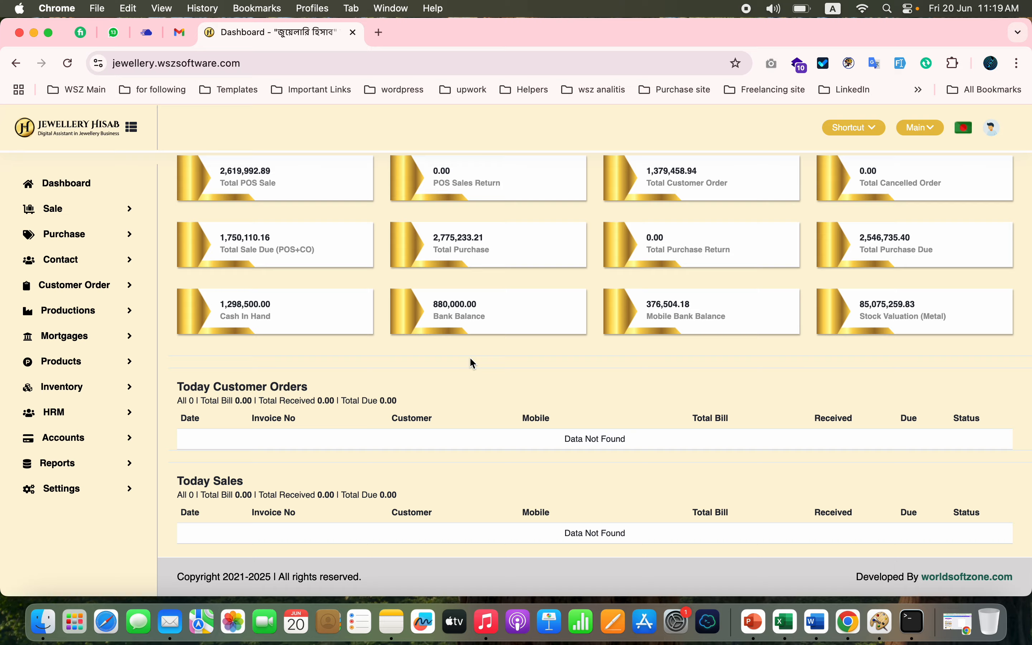
pyautogui.scroll(2, 472, 363)
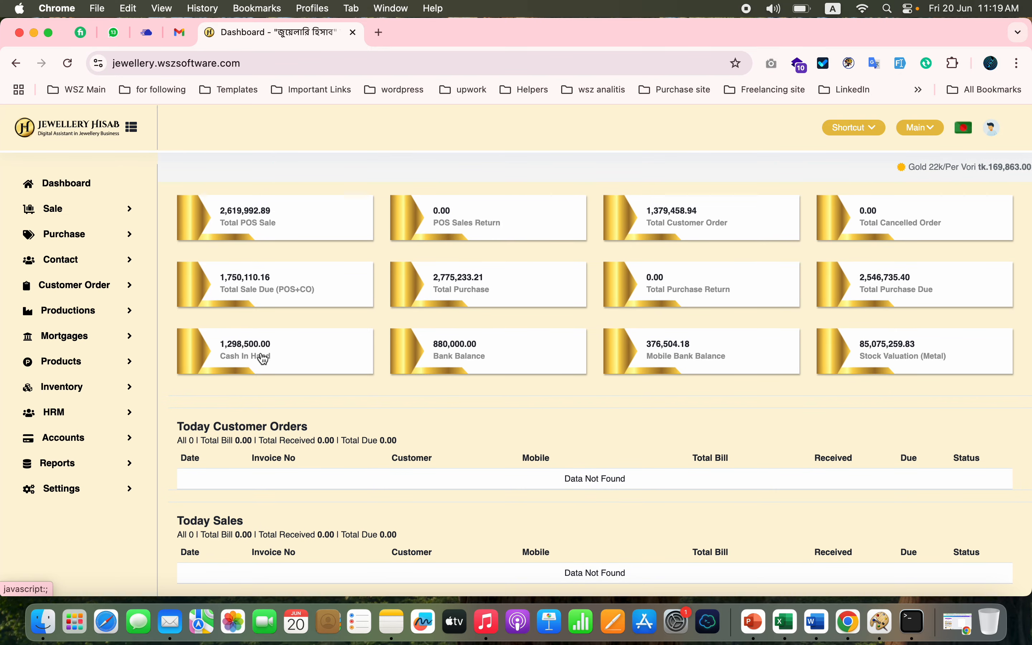
pyautogui.click(109, 213)
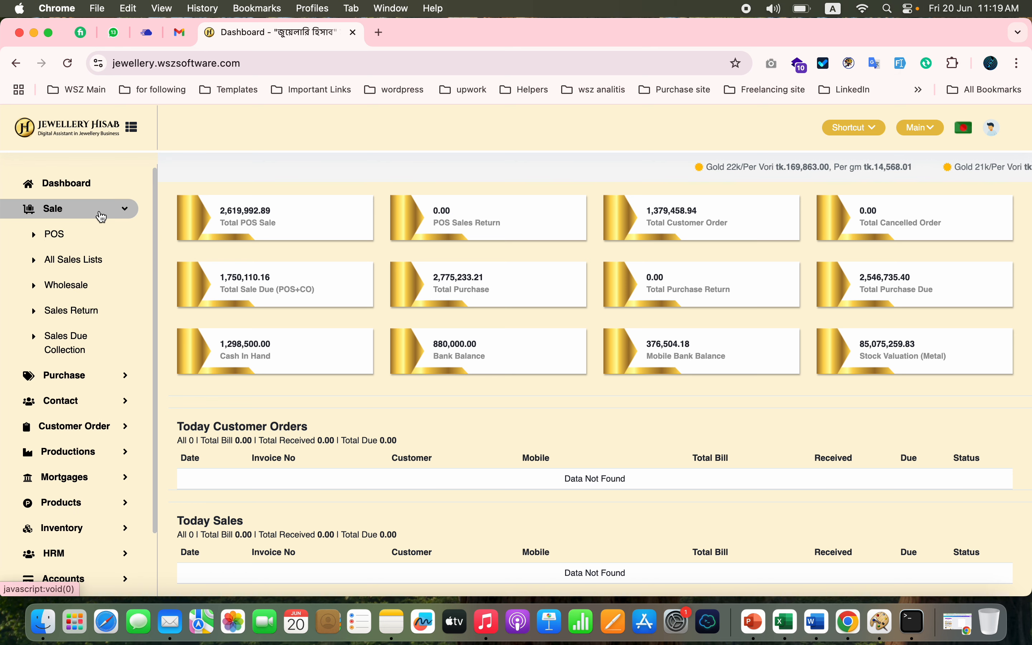
pyautogui.click(73, 239)
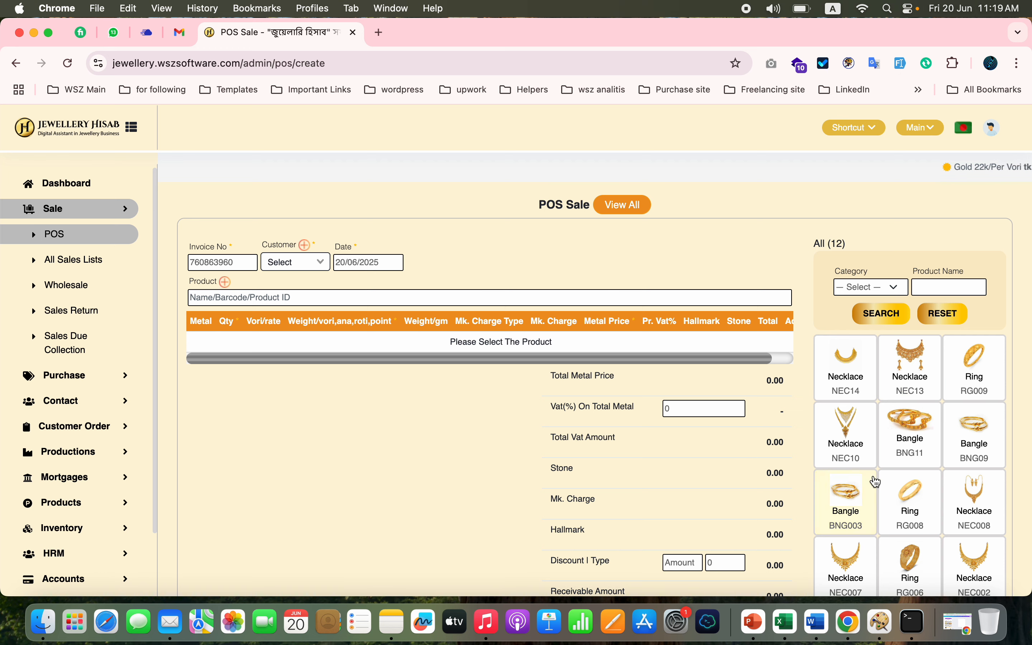
pyautogui.scroll(-3, 877, 482)
pyautogui.click(855, 252)
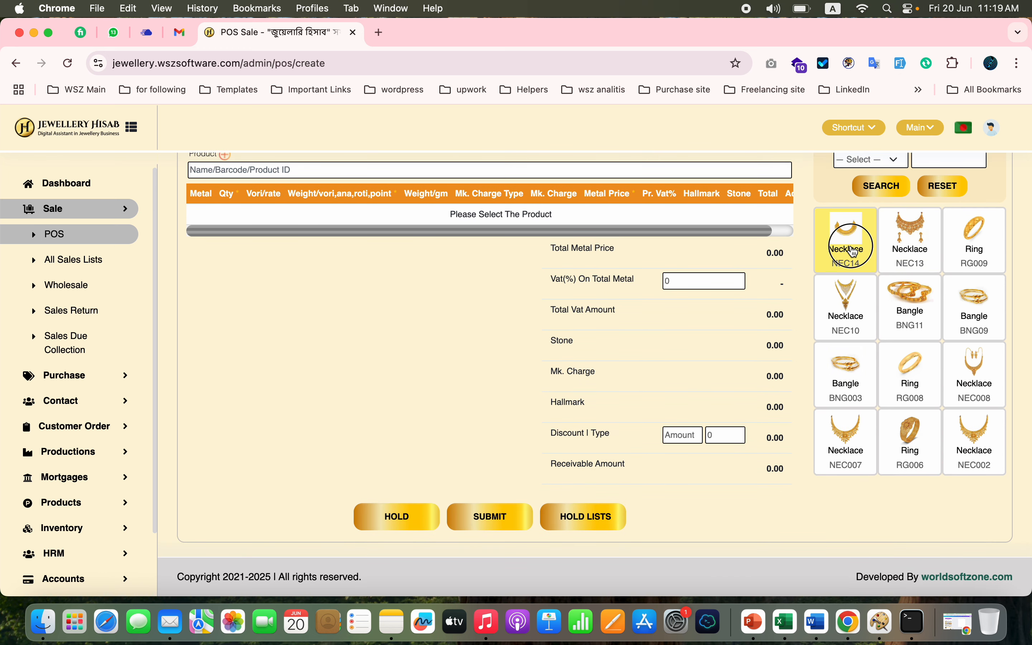
pyautogui.scroll(3, 424, 369)
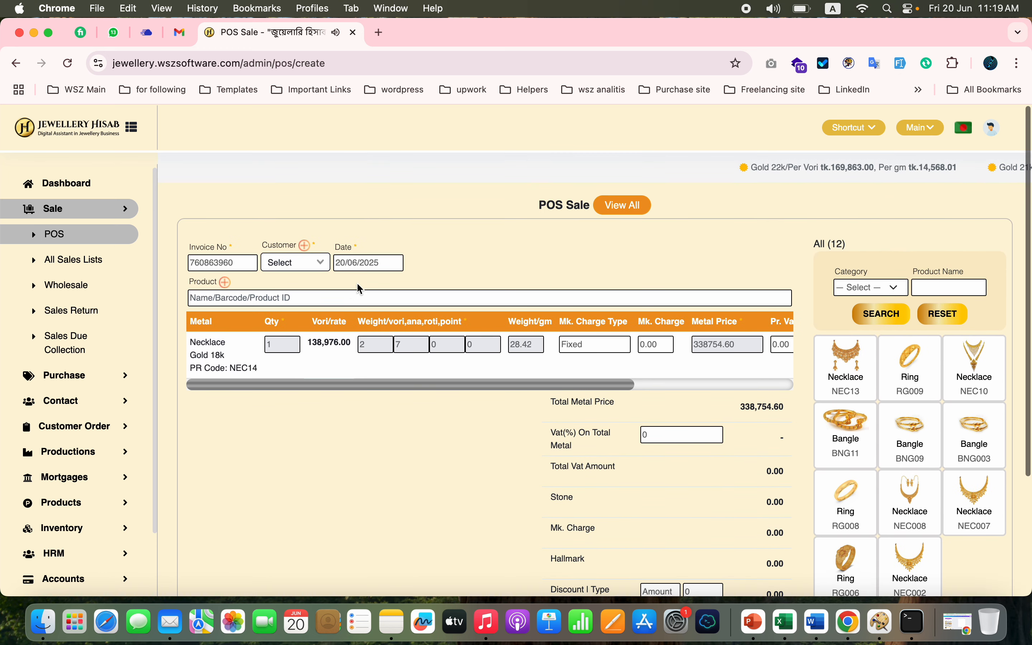
pyautogui.click(296, 262)
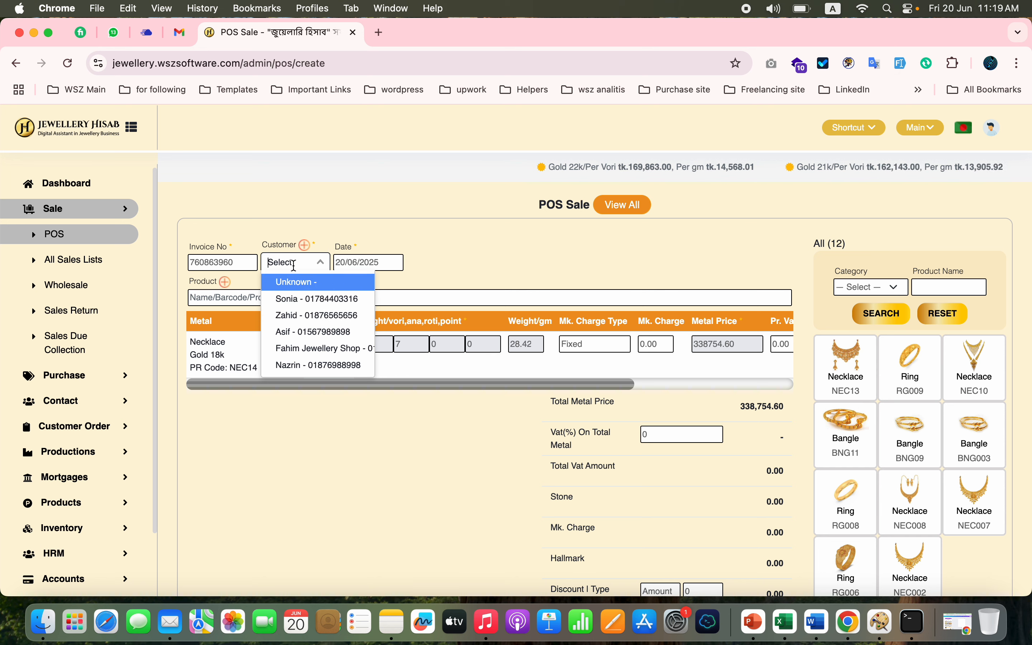
pyautogui.click(316, 298)
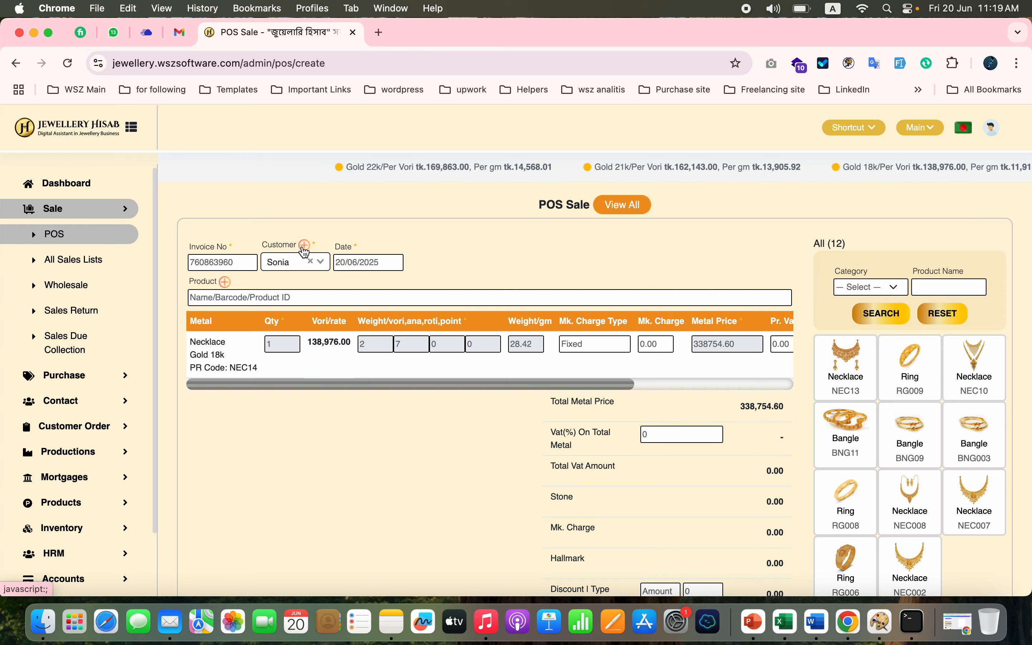
# - View the Create Customer form from the POS sale, close it unfilled, and expand the Contact section
pyautogui.click(305, 245)
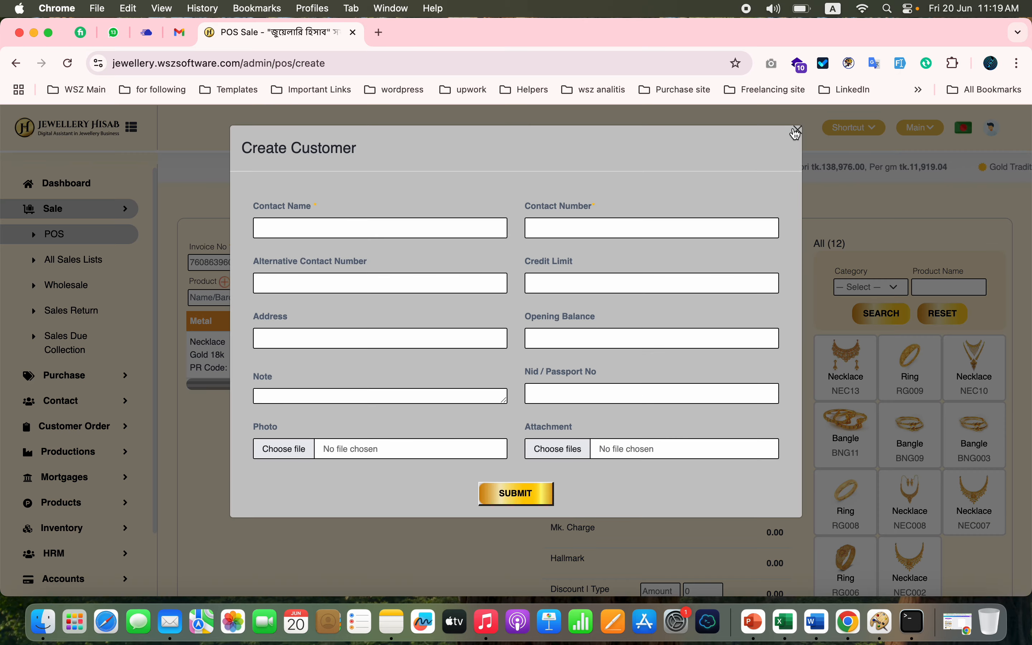
pyautogui.click(797, 130)
pyautogui.click(60, 402)
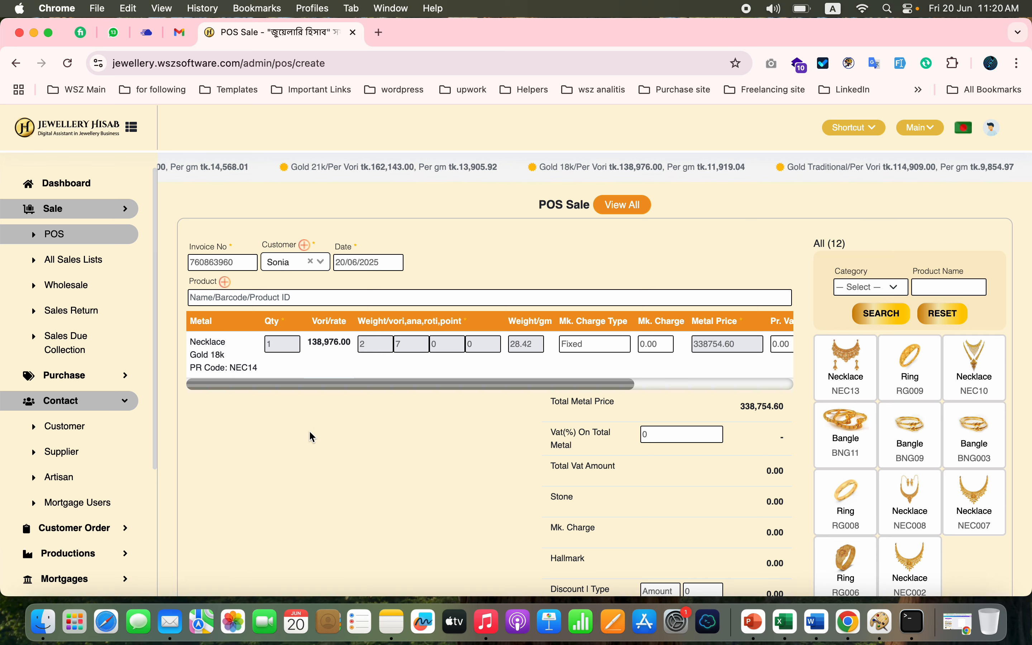
# - Give the sale an amount-type discount of 754.60 and submit it
pyautogui.scroll(-5, 309, 430)
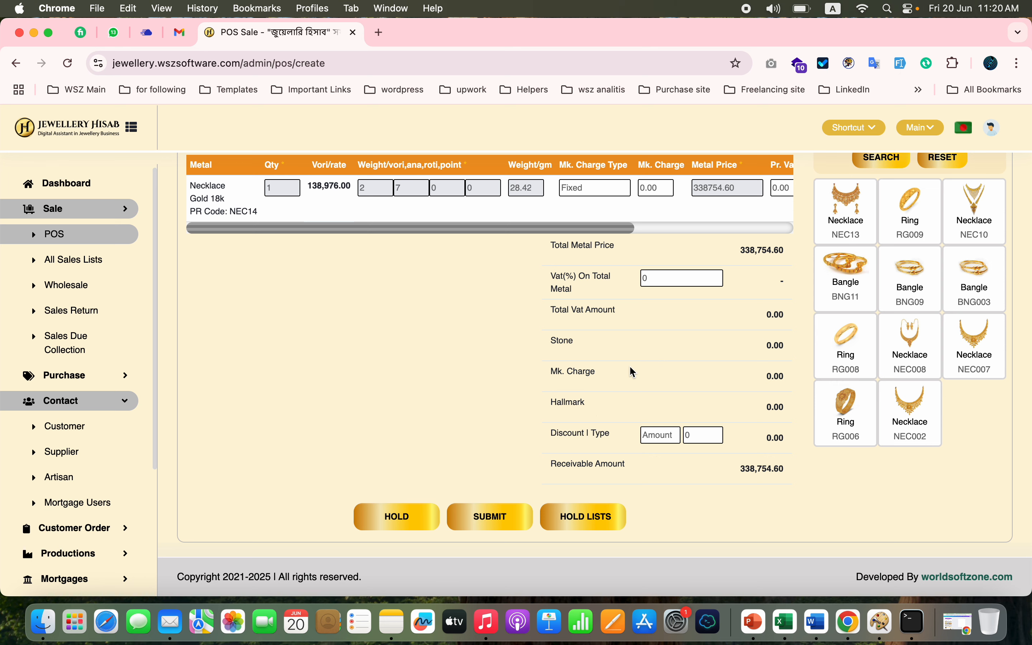
pyautogui.scroll(5, 628, 351)
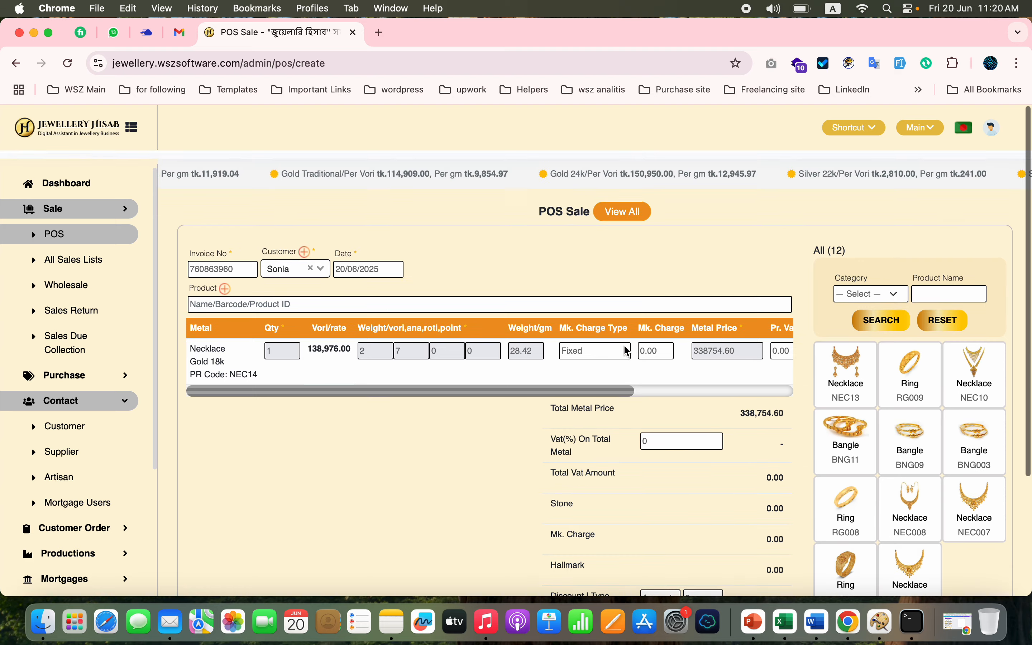
pyautogui.scroll(-3, 390, 457)
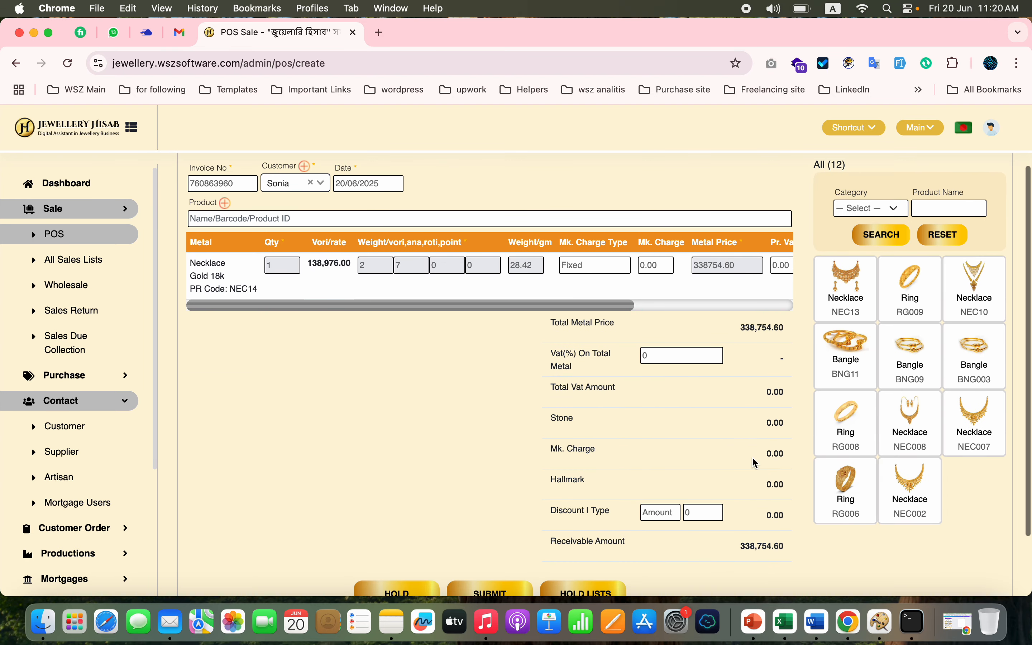
pyautogui.scroll(-2, 418, 457)
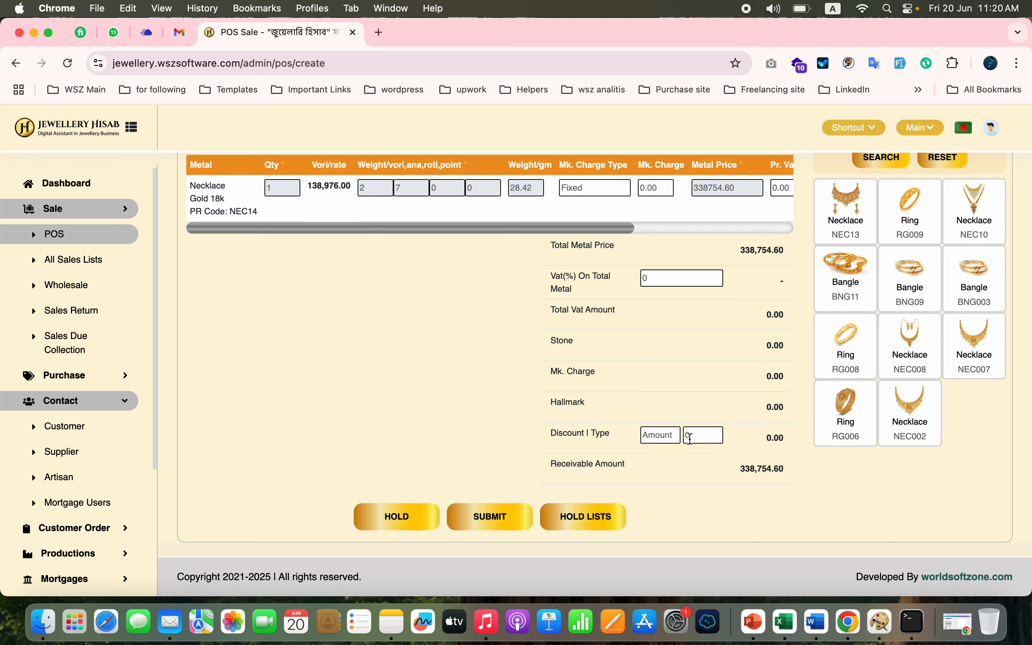
pyautogui.click(652, 436)
pyautogui.click(661, 438)
pyautogui.click(703, 435)
pyautogui.write('0')
pyautogui.write('754')
pyautogui.click(496, 517)
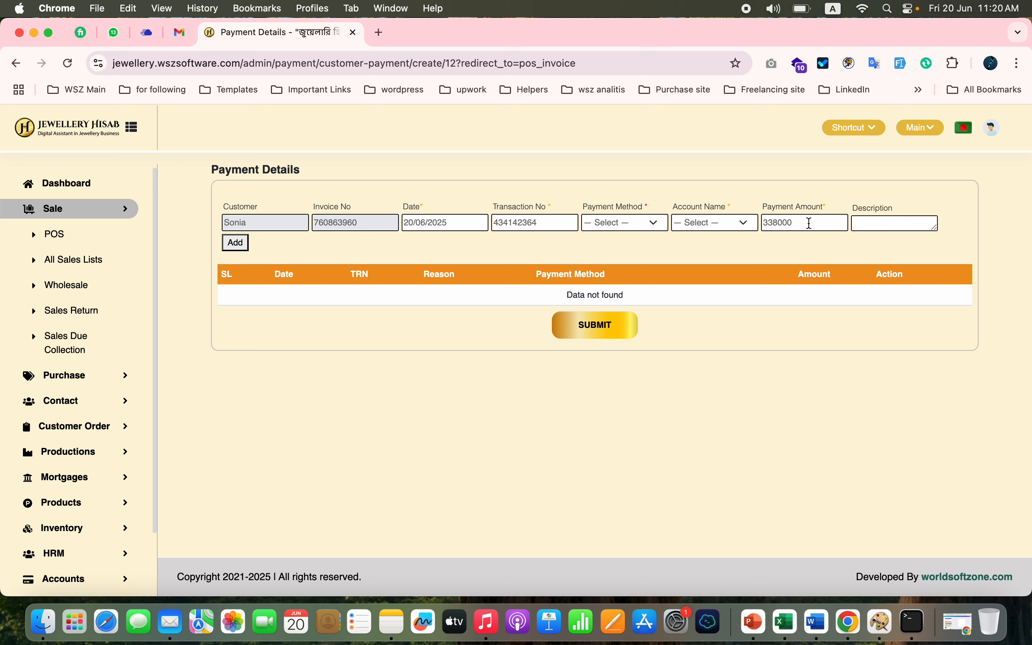
# - Add a Cash payment of 38,000 to the sale's payment details
pyautogui.click(653, 225)
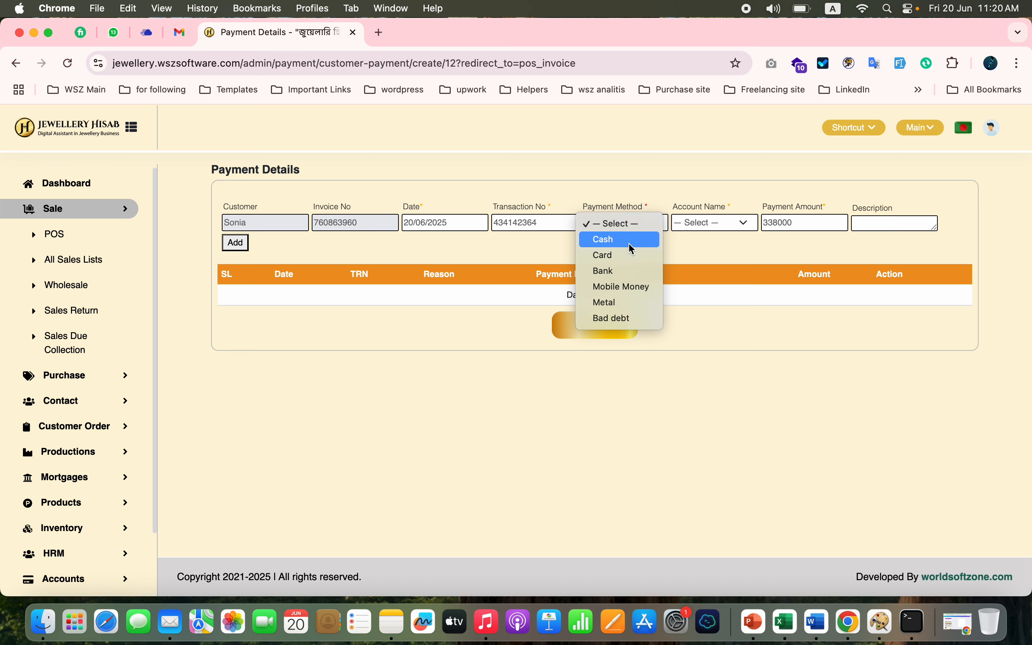
pyautogui.click(640, 239)
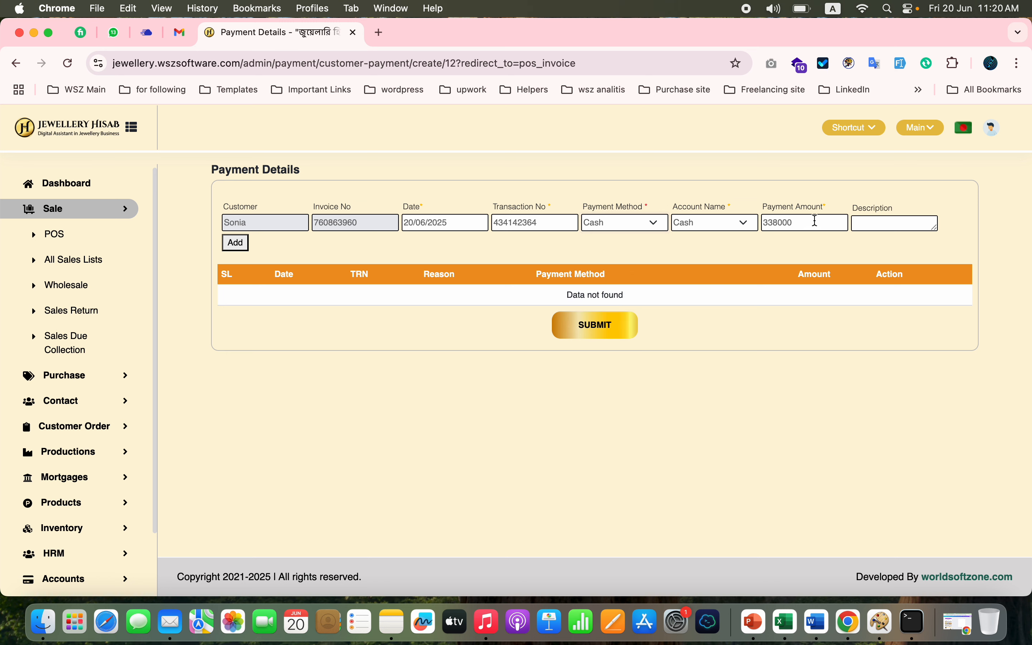
pyautogui.doubleClick(815, 220)
pyautogui.write('3')
pyautogui.click(241, 249)
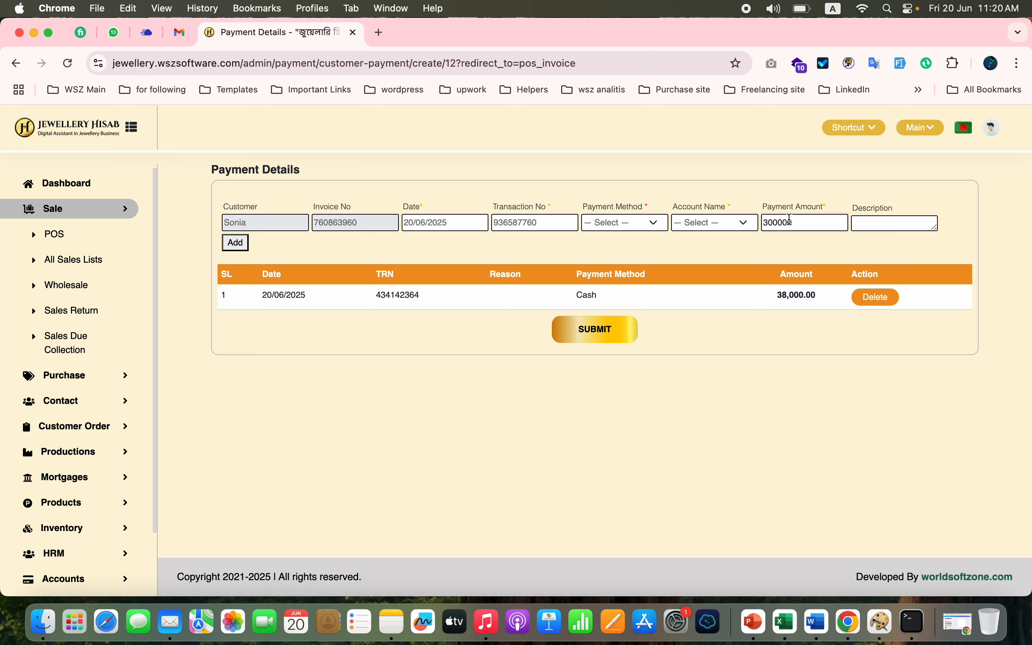
# - Add a Bank payment of 200,000 to the sale and submit the payment details
pyautogui.click(647, 224)
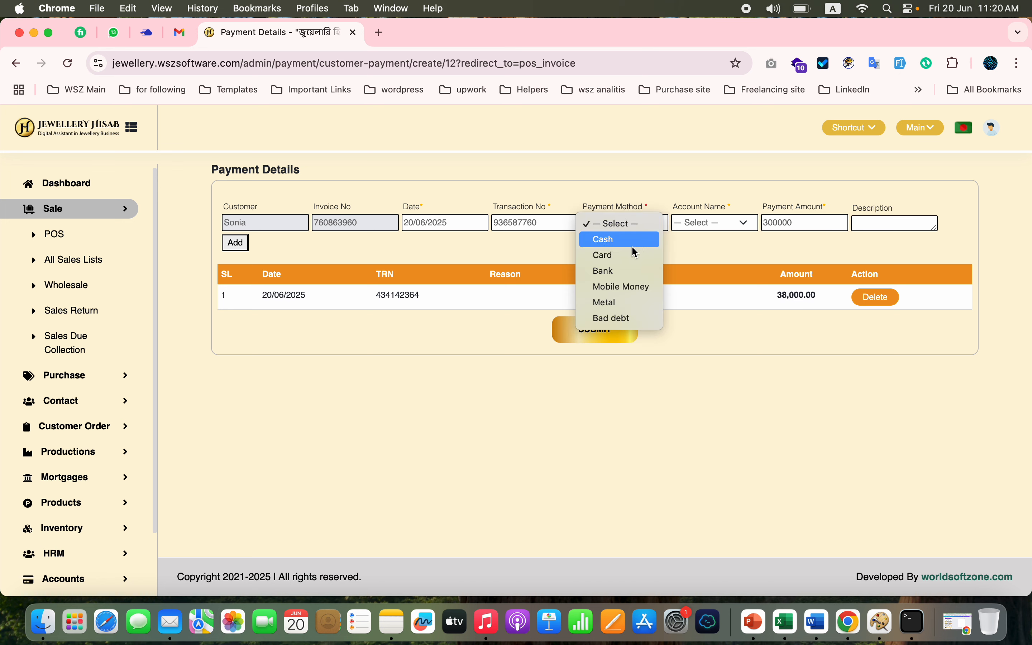
pyautogui.click(623, 278)
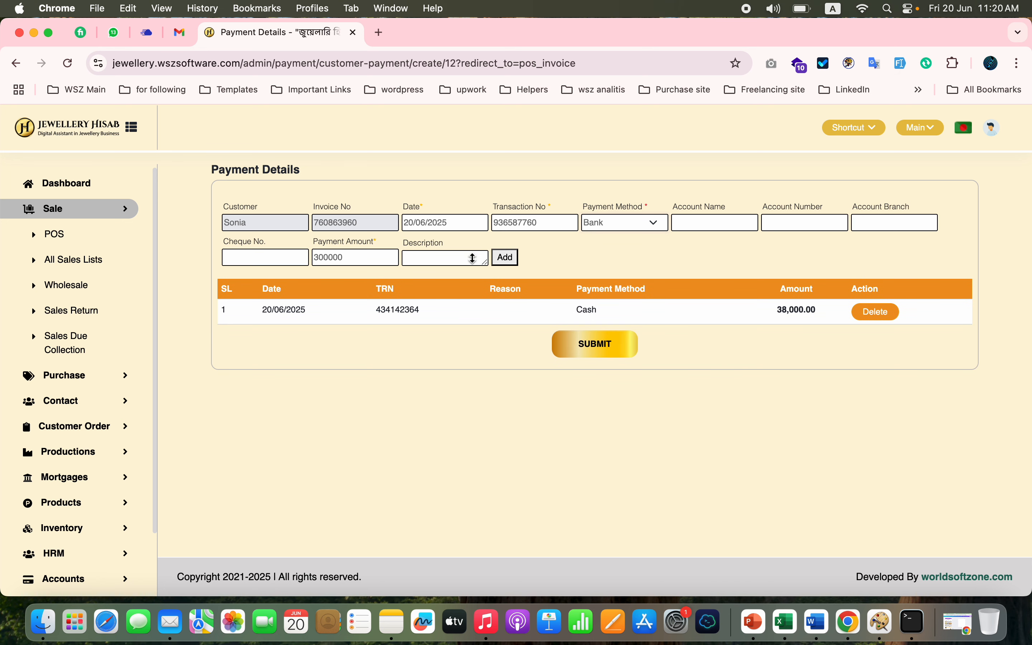
pyautogui.doubleClick(334, 261)
pyautogui.write('200000')
pyautogui.click(506, 258)
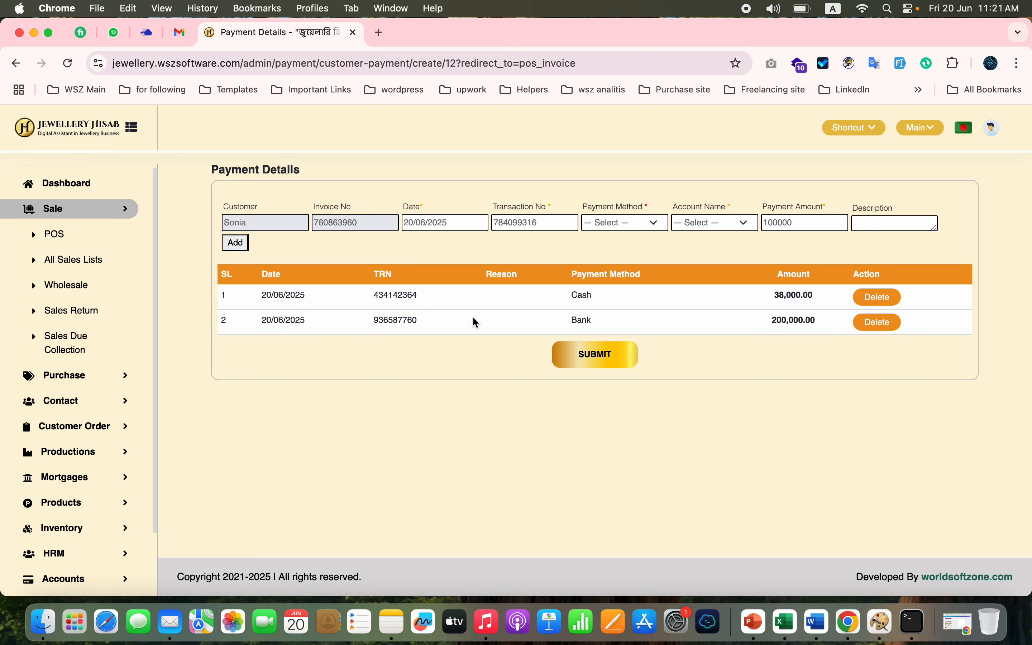
pyautogui.click(599, 366)
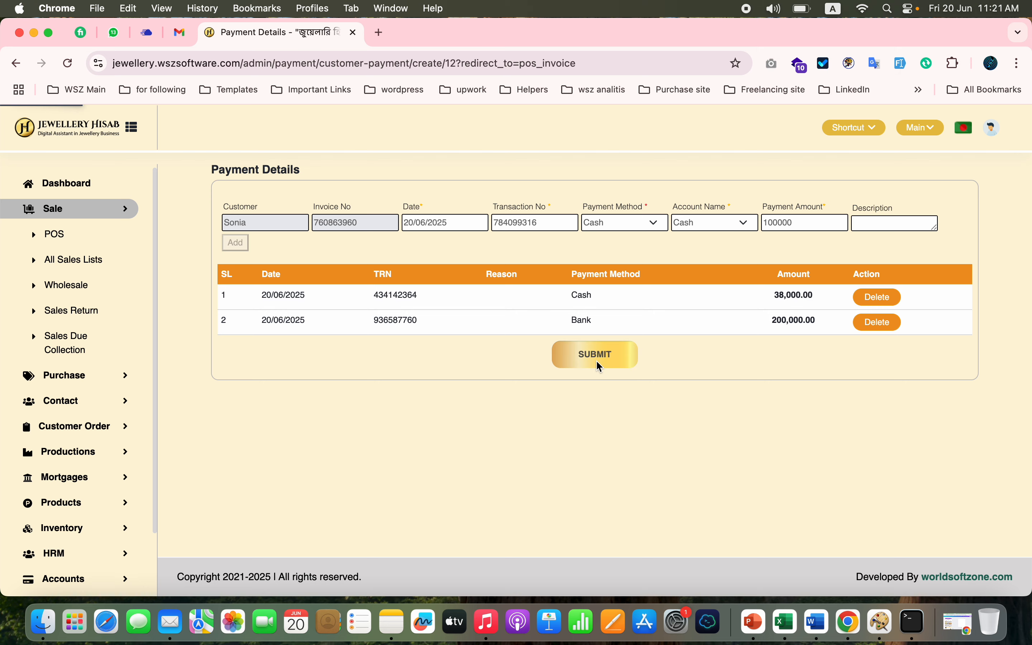
# - Examine the sale invoice down to its payment breakdown and remaining balance
pyautogui.scroll(-1, 793, 402)
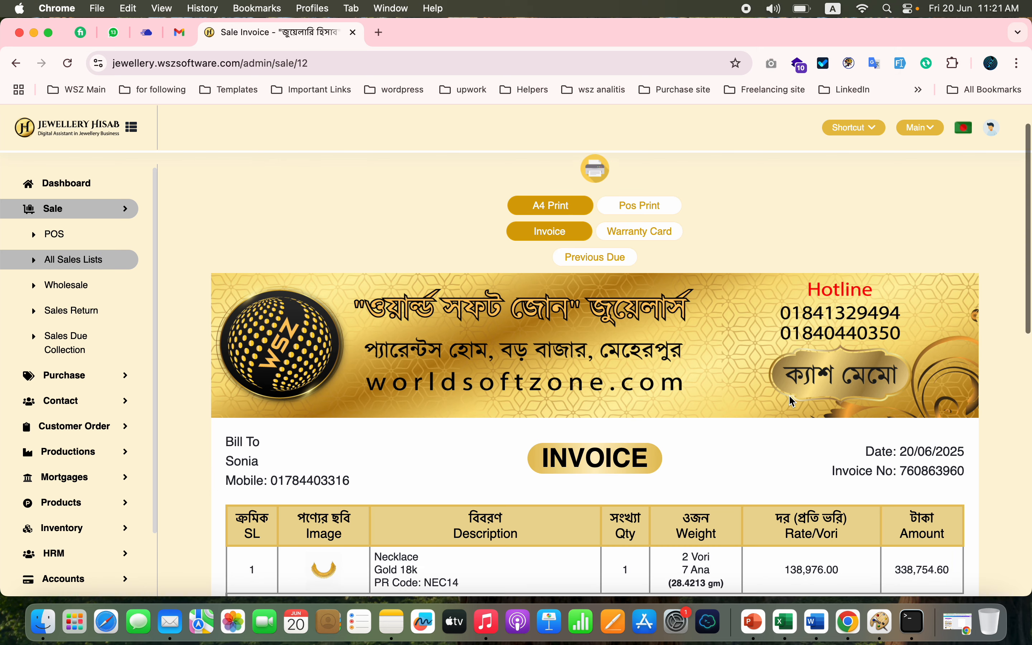
pyautogui.scroll(-15, 794, 401)
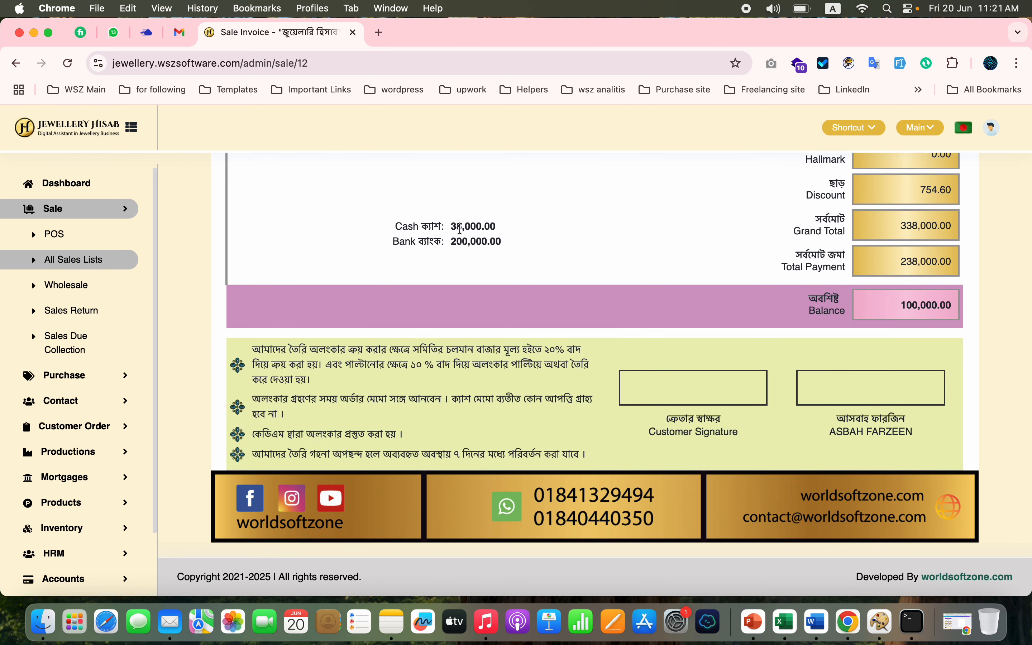
pyautogui.doubleClick(919, 315)
# - Preview the invoice for A4 printing and close the preview without saving
pyautogui.scroll(15, 651, 270)
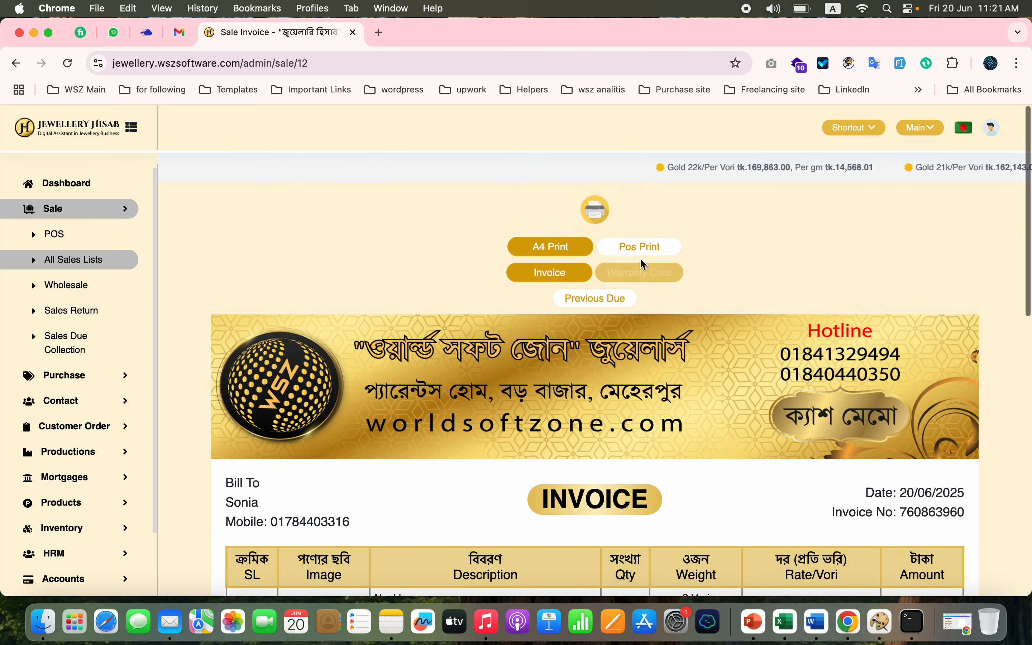
pyautogui.click(599, 213)
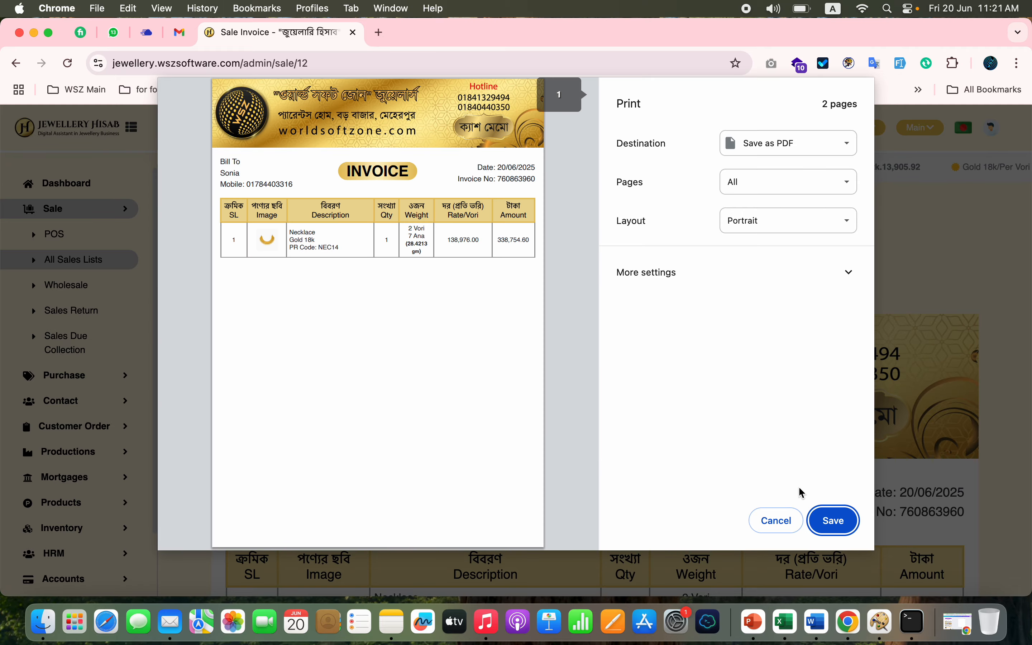
pyautogui.click(766, 521)
# - Review the whole invoice again, ending at the Bangla terms and conditions beneath the balance
pyautogui.scroll(-10, 518, 410)
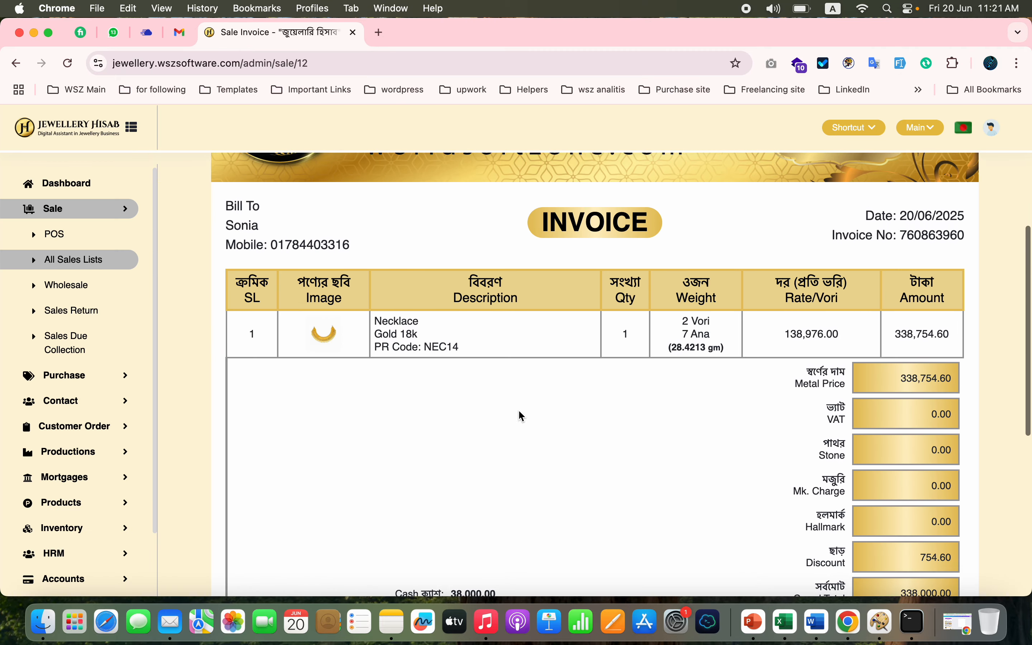
pyautogui.scroll(9, 519, 410)
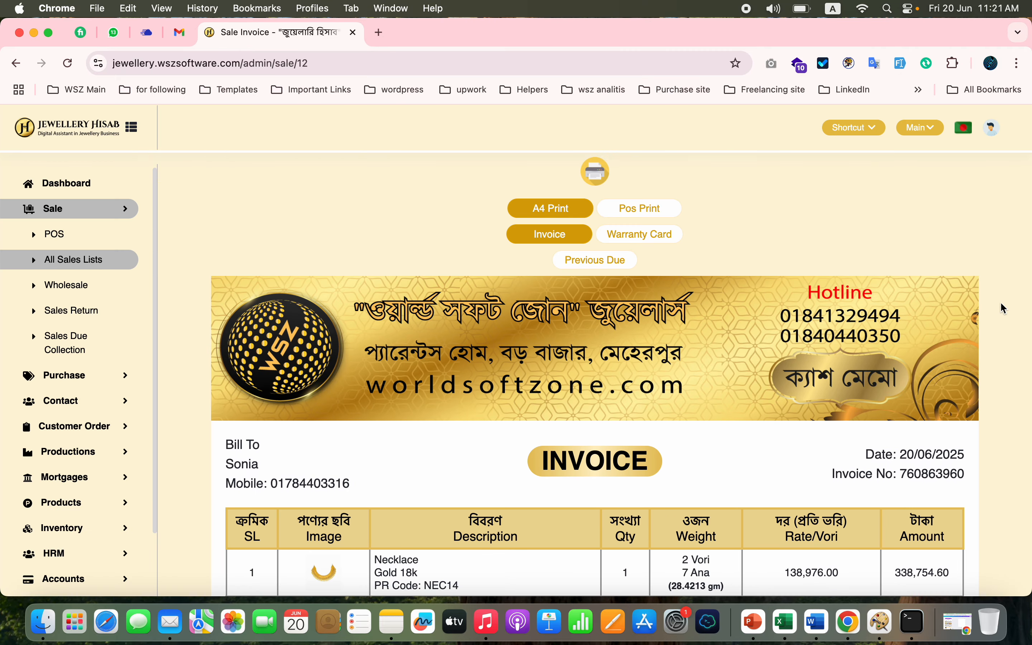
pyautogui.scroll(-15, 741, 367)
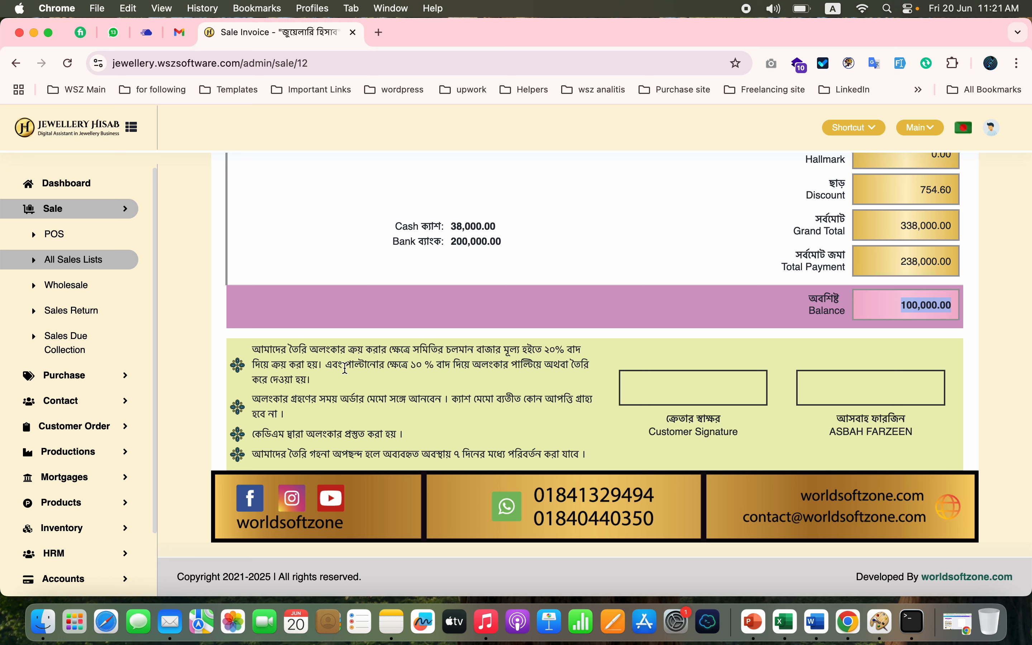
pyautogui.doubleClick(271, 354)
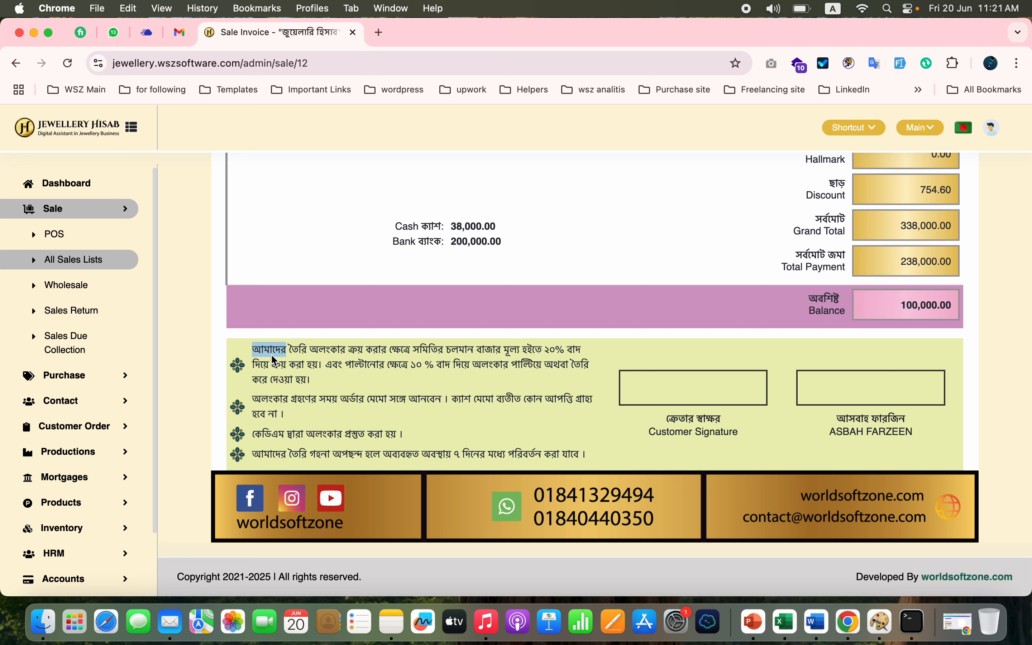
# - Read through the remaining terms and conditions on the sale invoice and return to its header
pyautogui.click(304, 414)
pyautogui.doubleClick(333, 437)
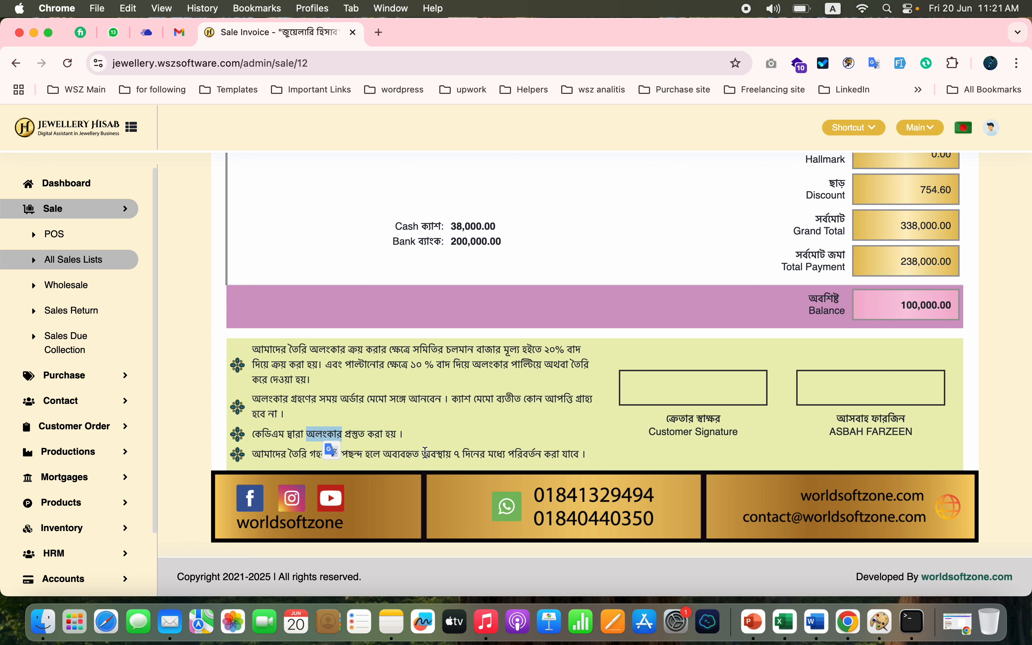
pyautogui.click(426, 452)
pyautogui.scroll(10, 426, 457)
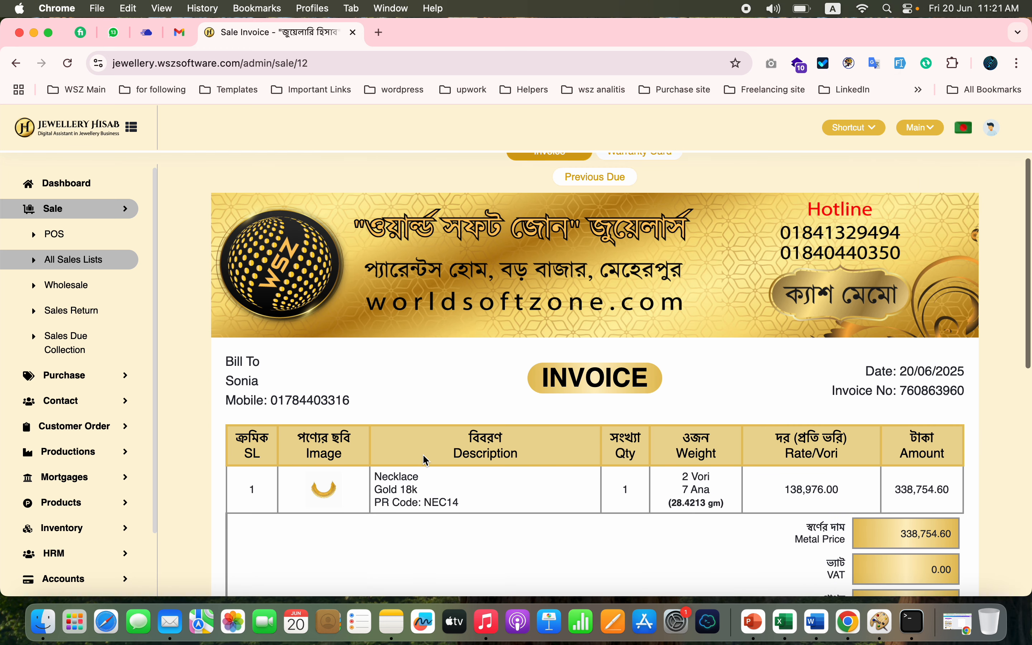
pyautogui.scroll(3, 598, 303)
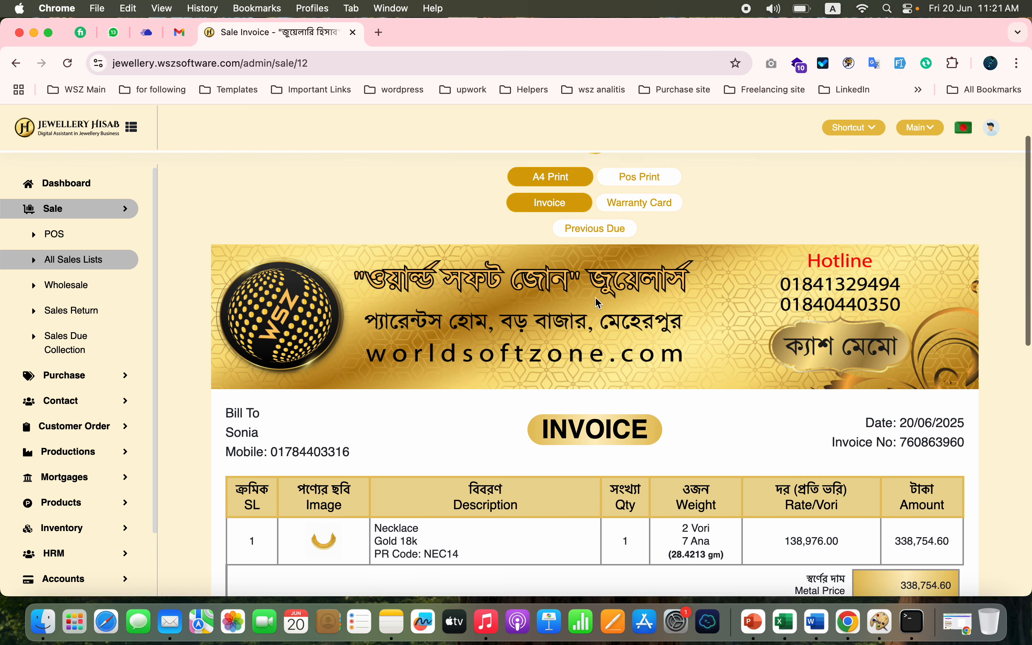
# - View the wholesale list and open a blank form for a new customer order
pyautogui.click(80, 267)
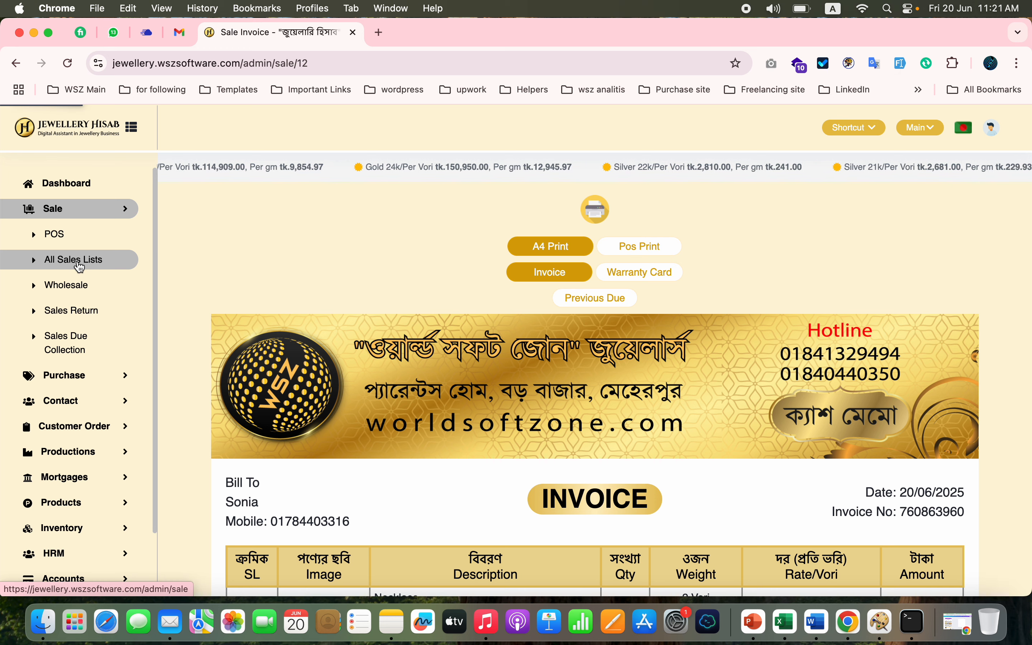
pyautogui.click(79, 285)
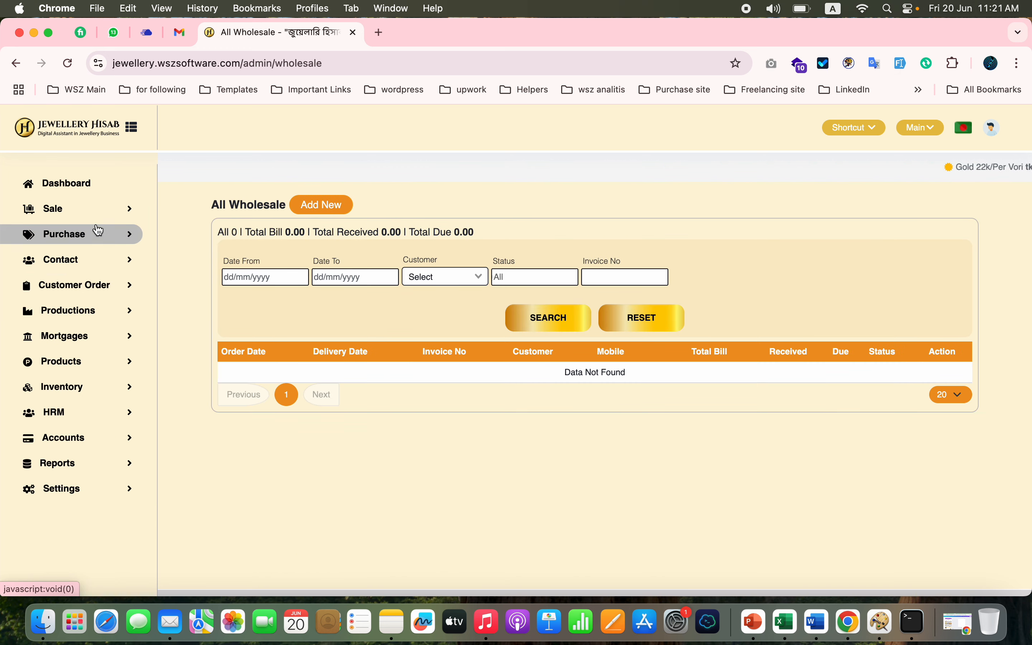
pyautogui.click(107, 285)
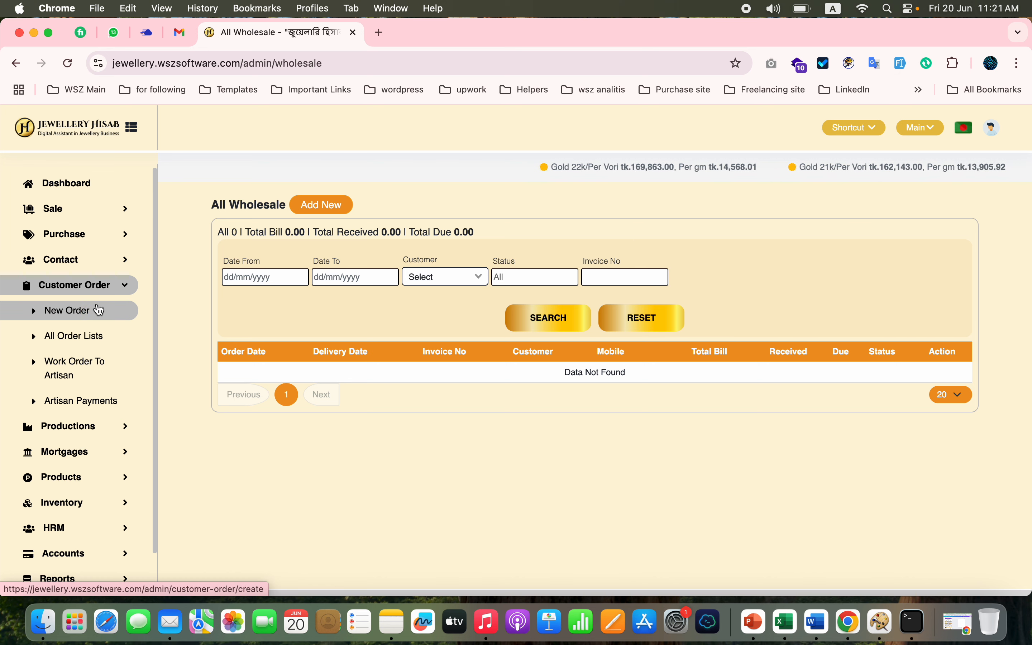
pyautogui.click(77, 318)
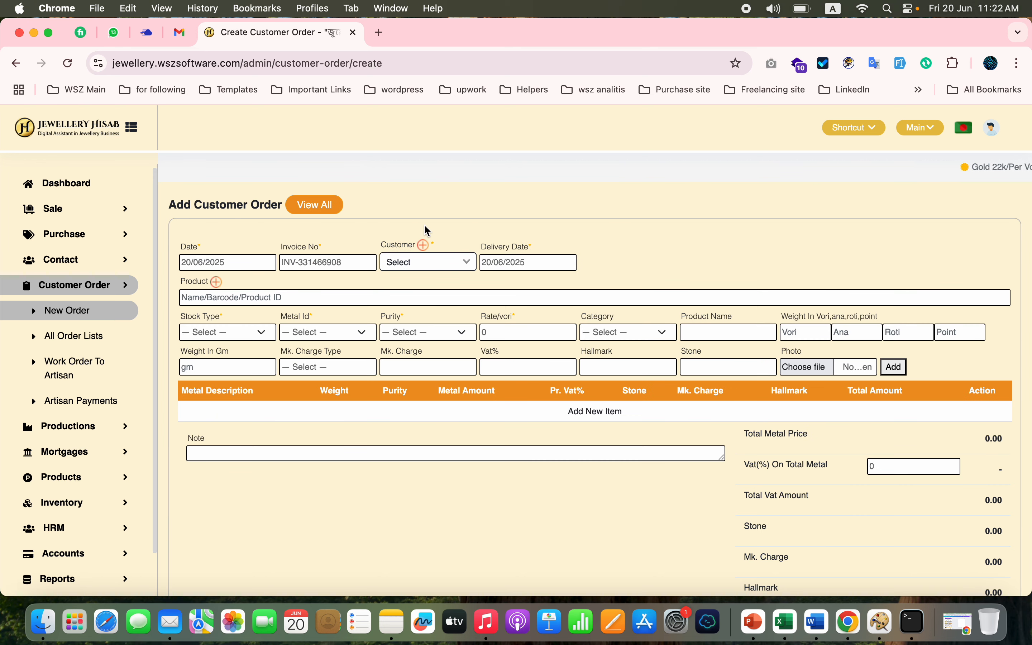
# - Create a new customer for the order with the contact's name and phone number
pyautogui.click(422, 264)
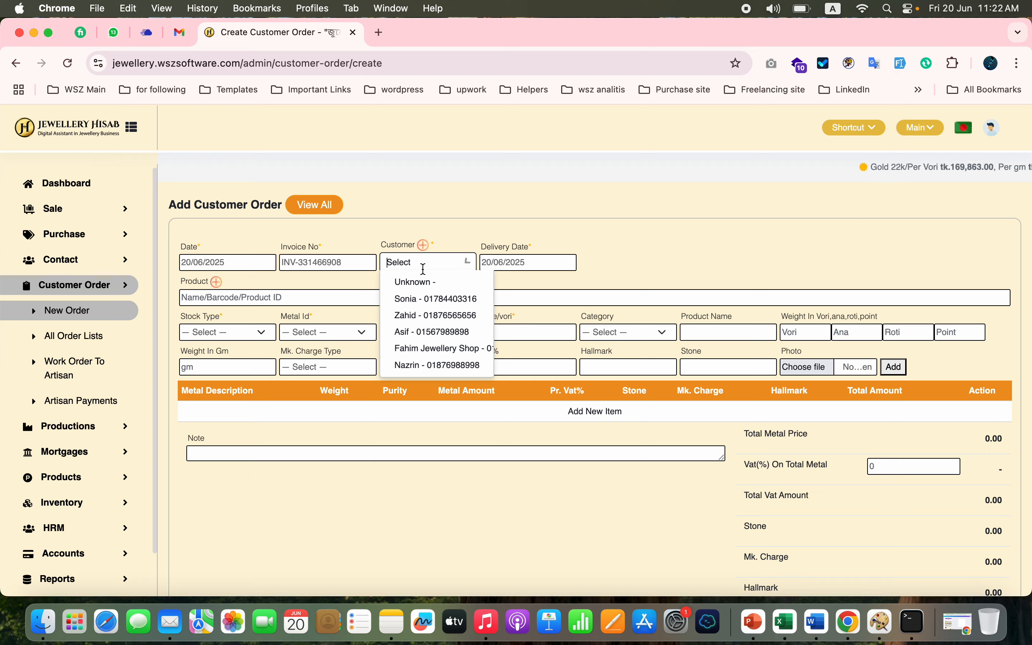
pyautogui.click(423, 246)
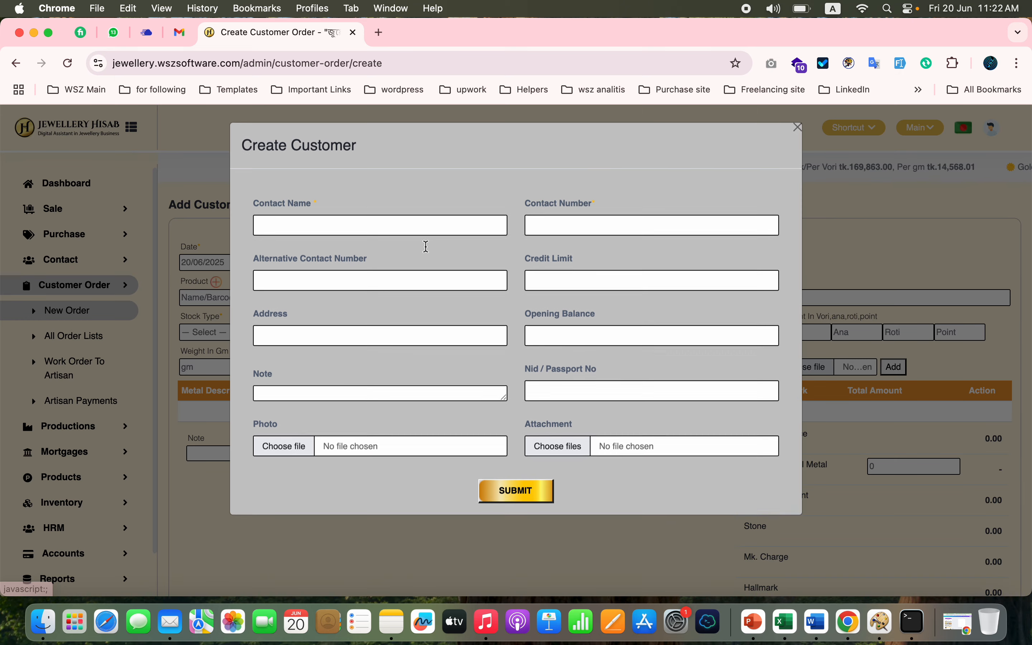
pyautogui.click(386, 224)
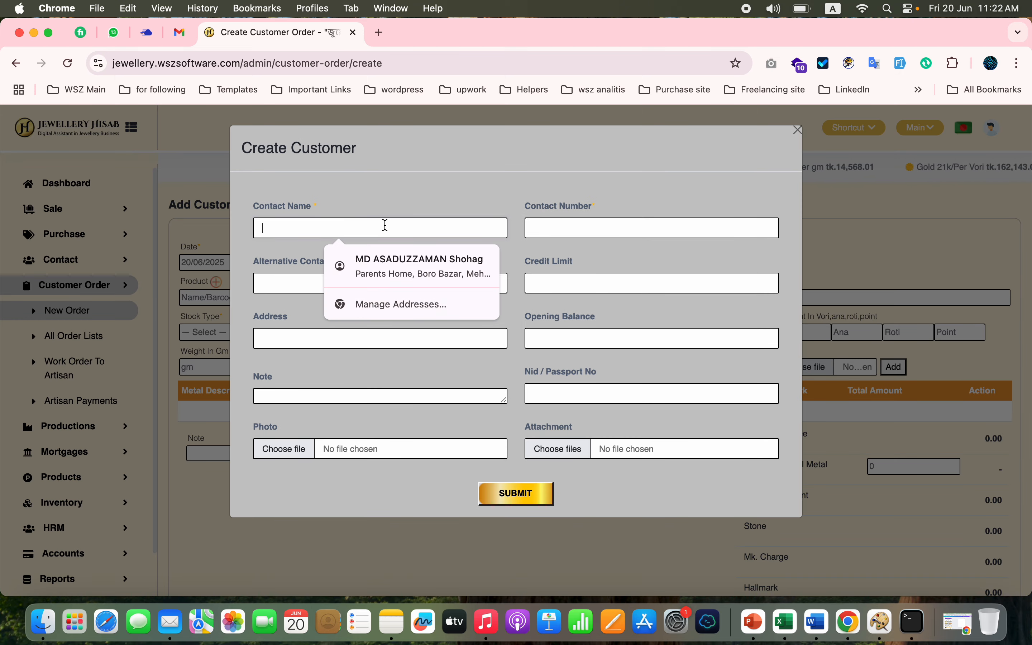
pyautogui.write('Sahabul')
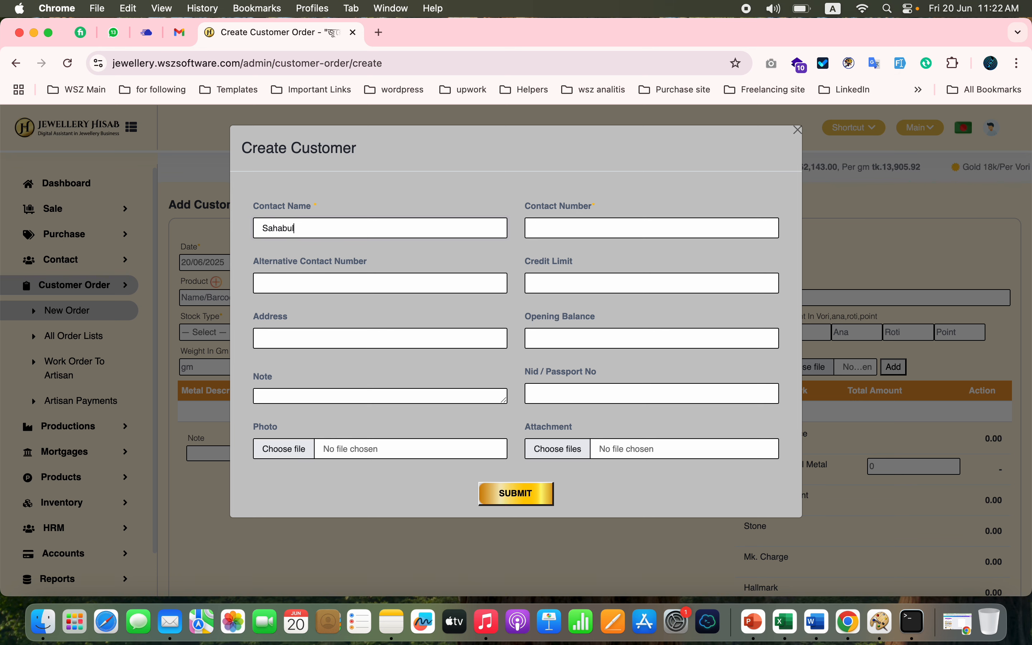
pyautogui.click(626, 224)
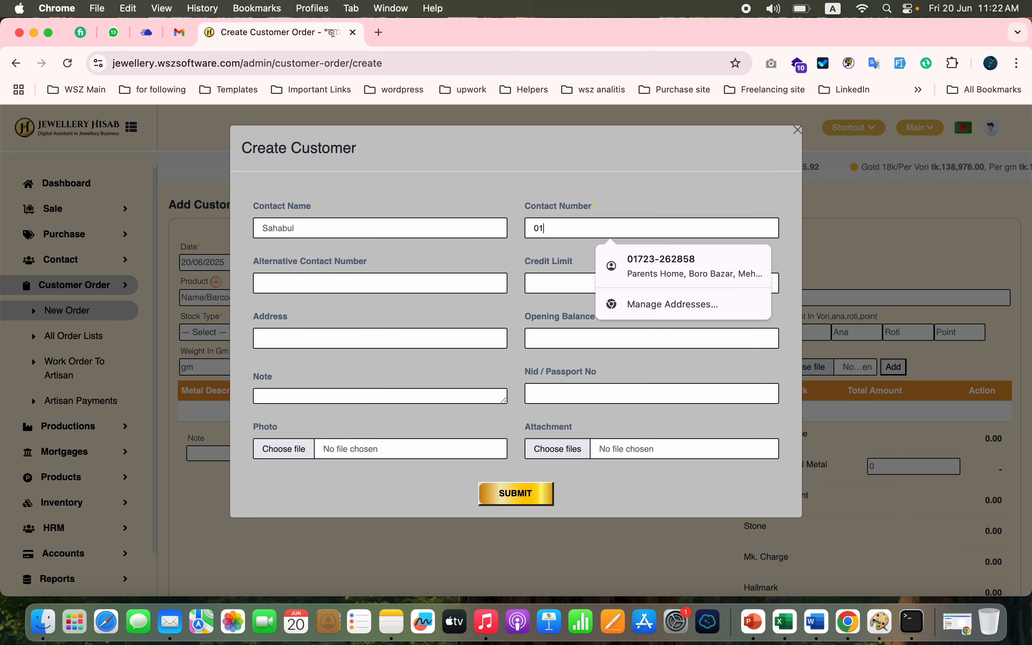
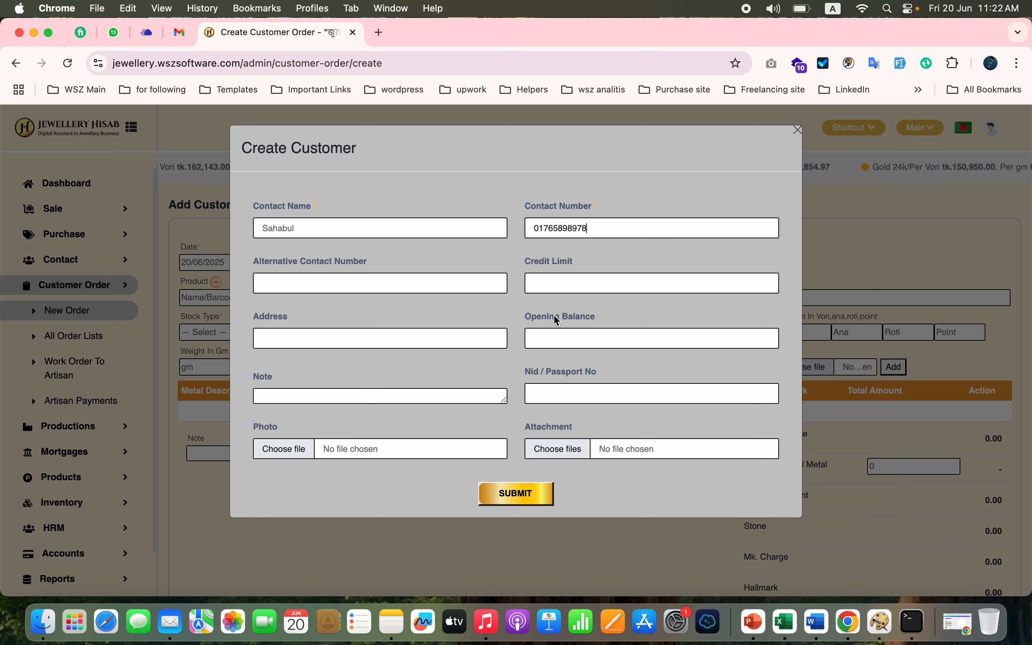
pyautogui.click(550, 338)
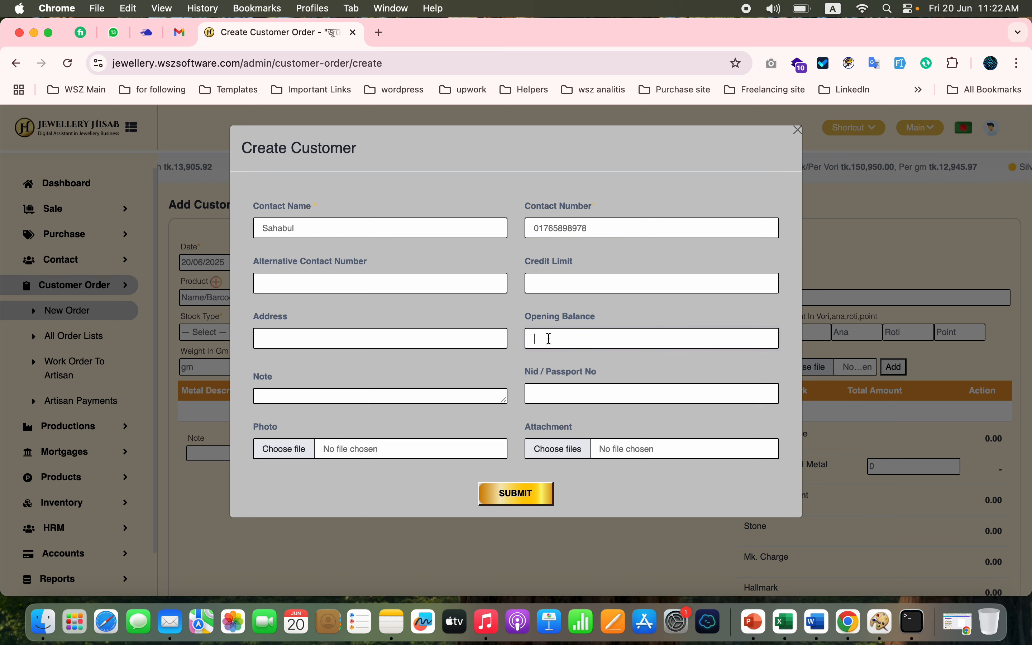
pyautogui.click(512, 499)
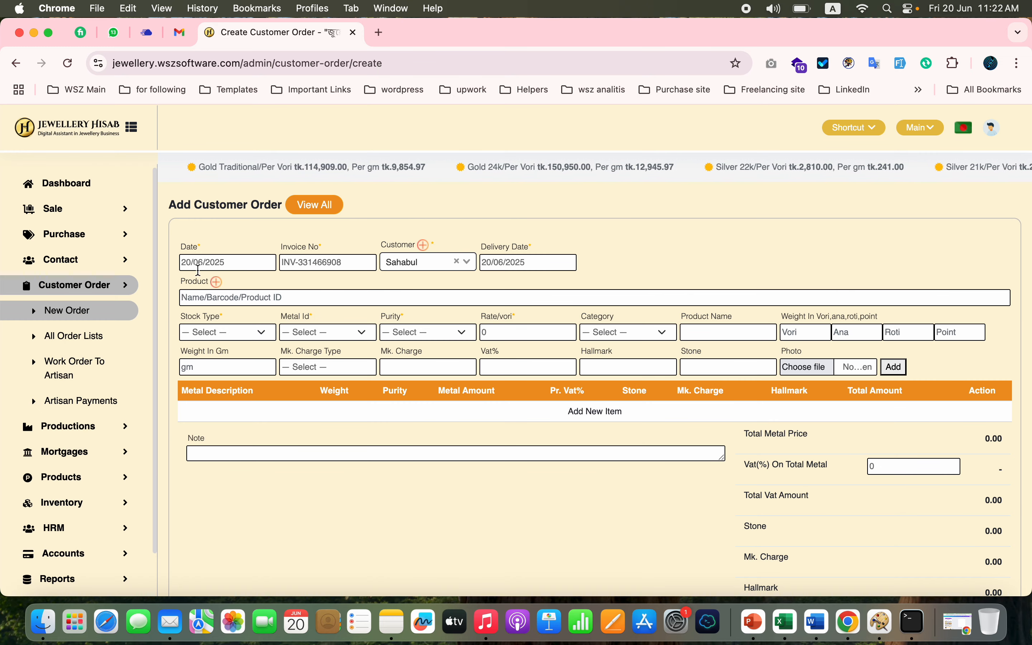
# - Set the customer order's delivery date to 25/06/2025
pyautogui.click(530, 262)
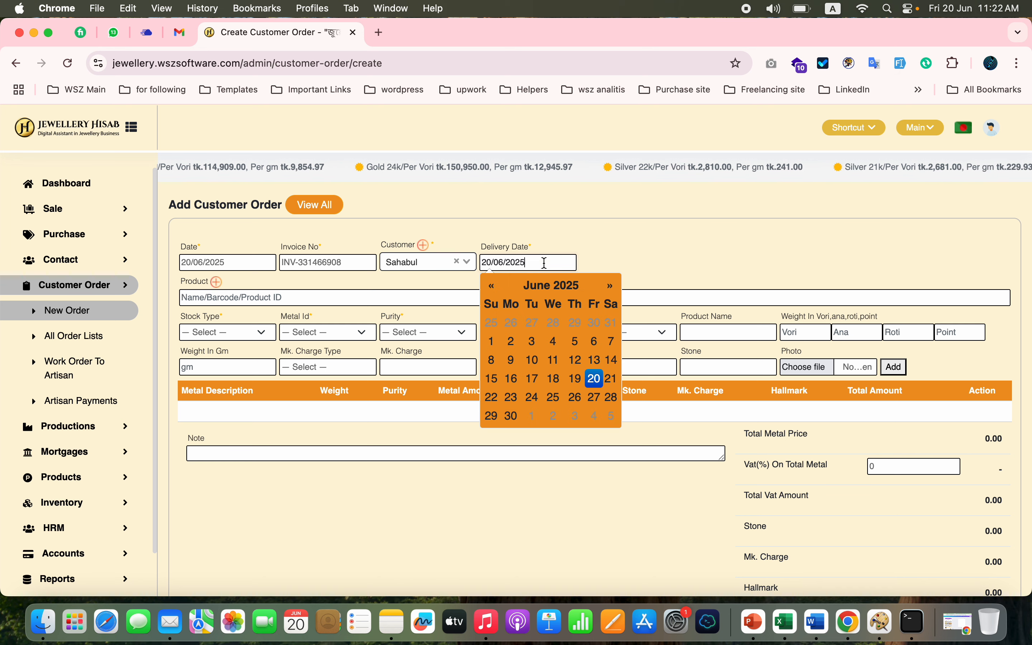
pyautogui.click(554, 398)
pyautogui.click(707, 246)
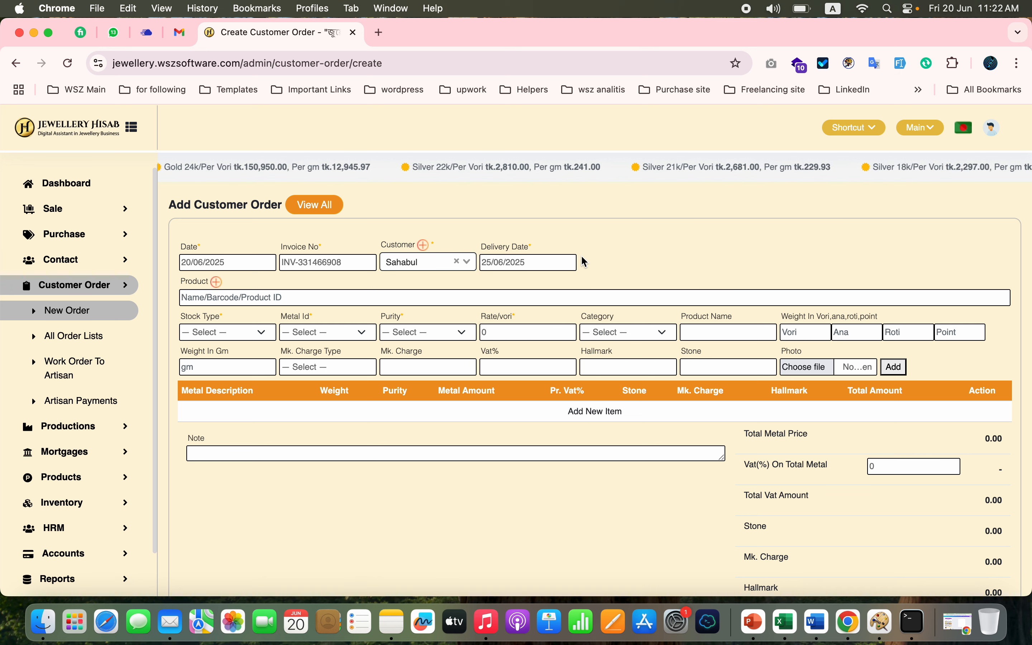
# - Set the order item's stock type to Customized Order Stock, its metal to Gold and its purity to 22k
pyautogui.click(257, 335)
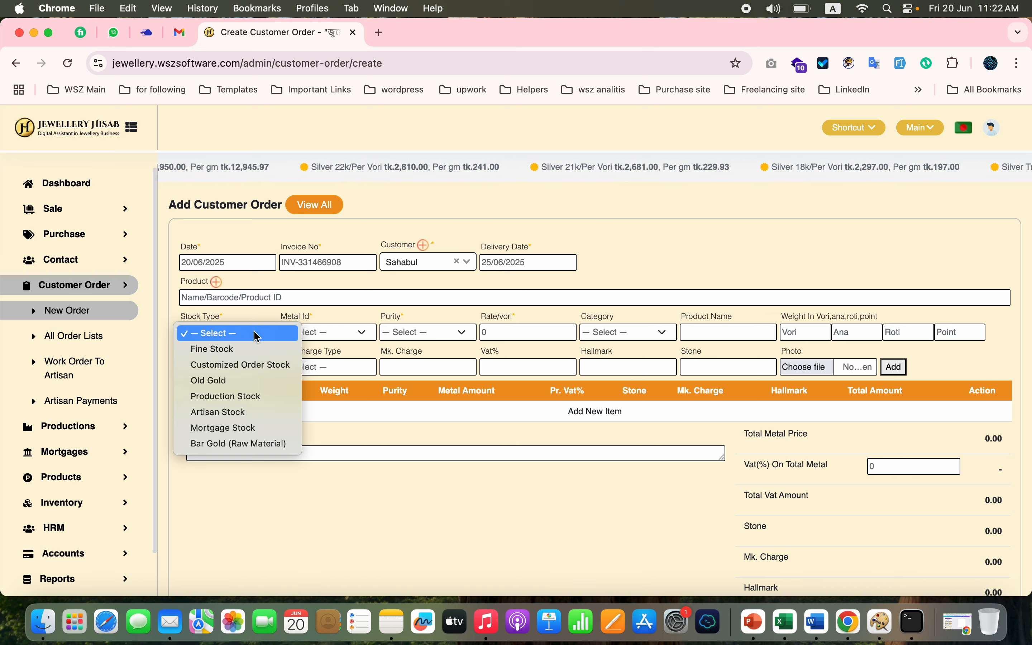
pyautogui.click(236, 364)
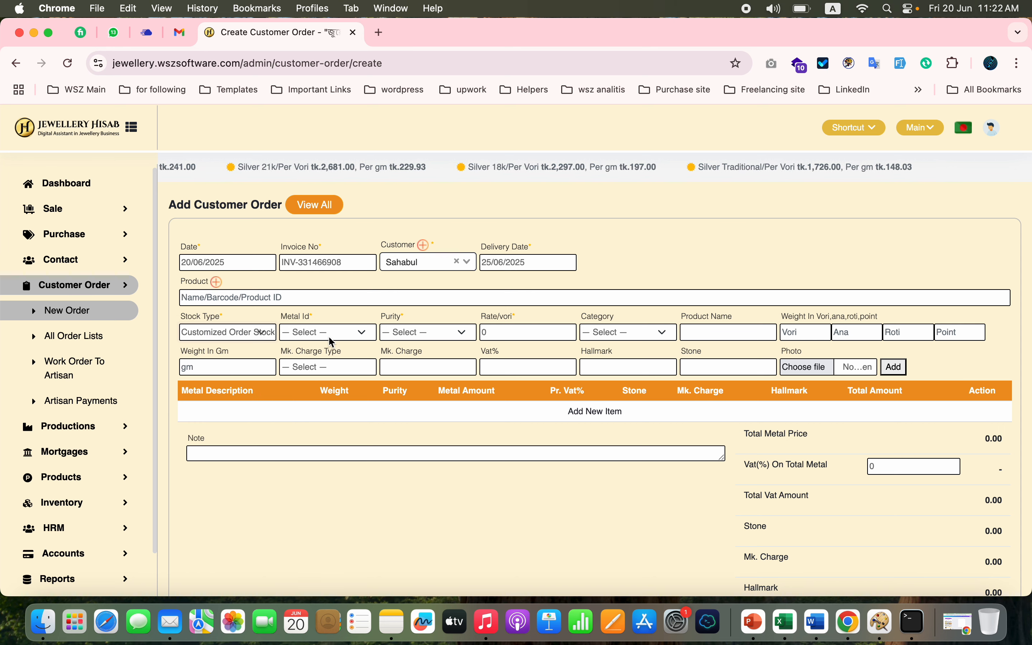
pyautogui.click(346, 333)
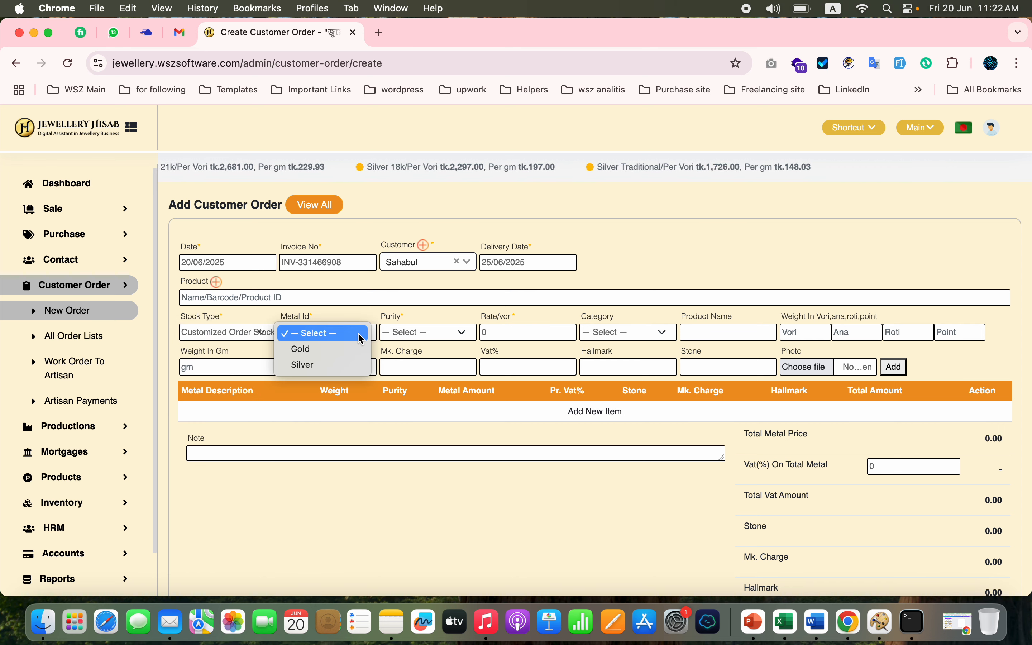
pyautogui.click(330, 351)
pyautogui.click(420, 335)
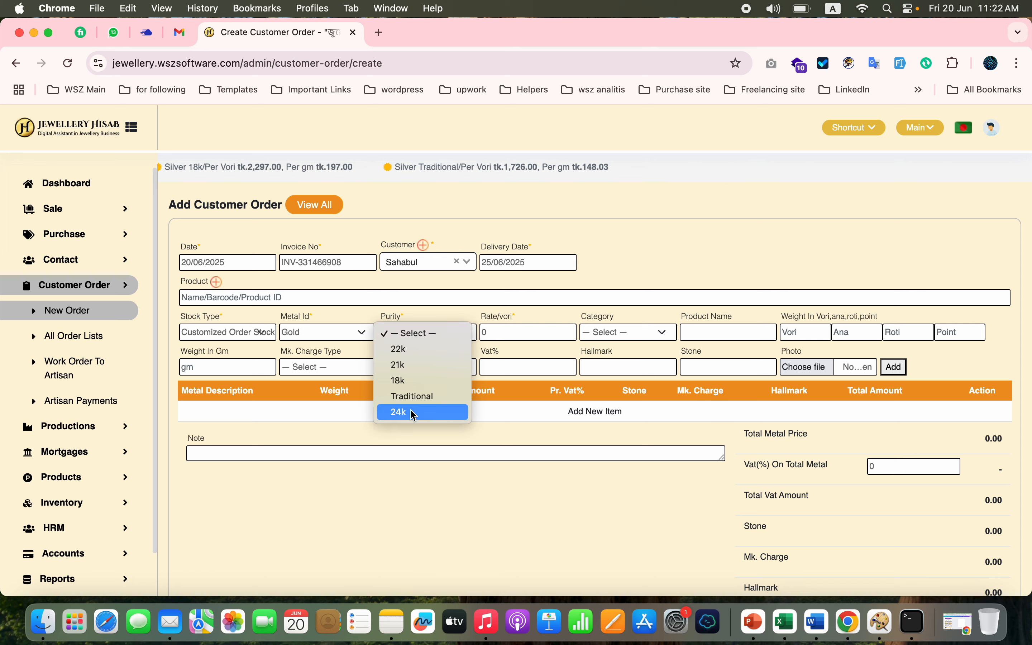
pyautogui.click(419, 349)
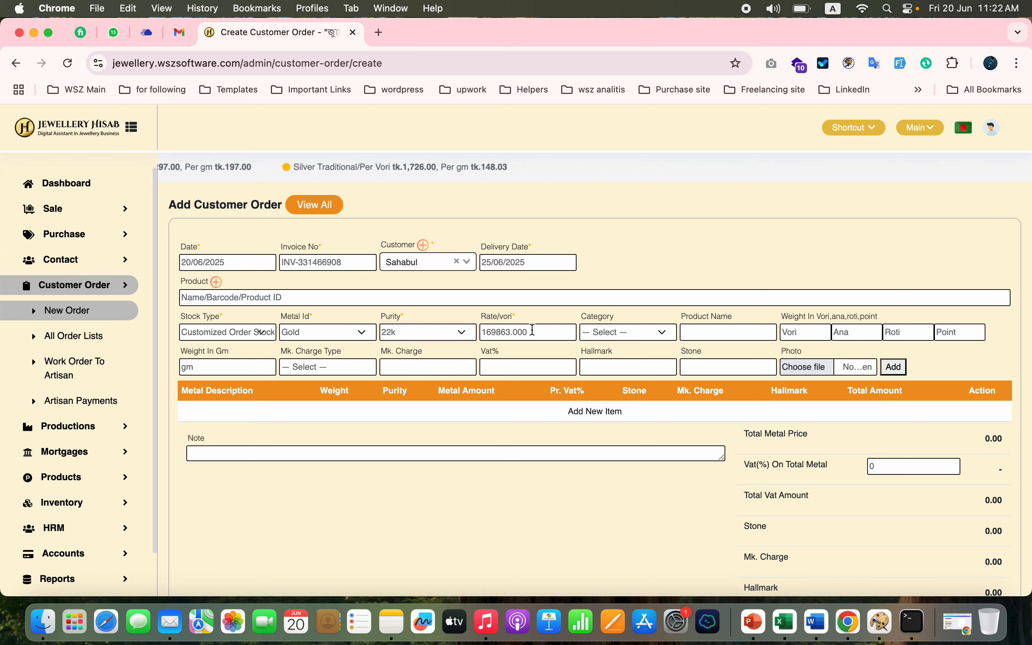
pyautogui.click(493, 332)
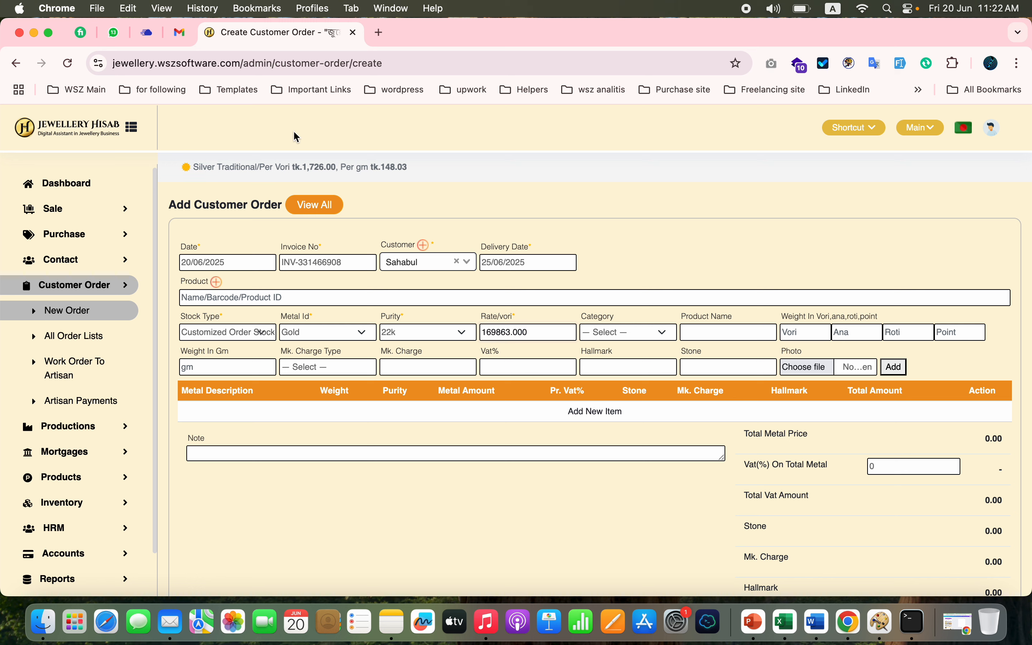
pyautogui.click(545, 331)
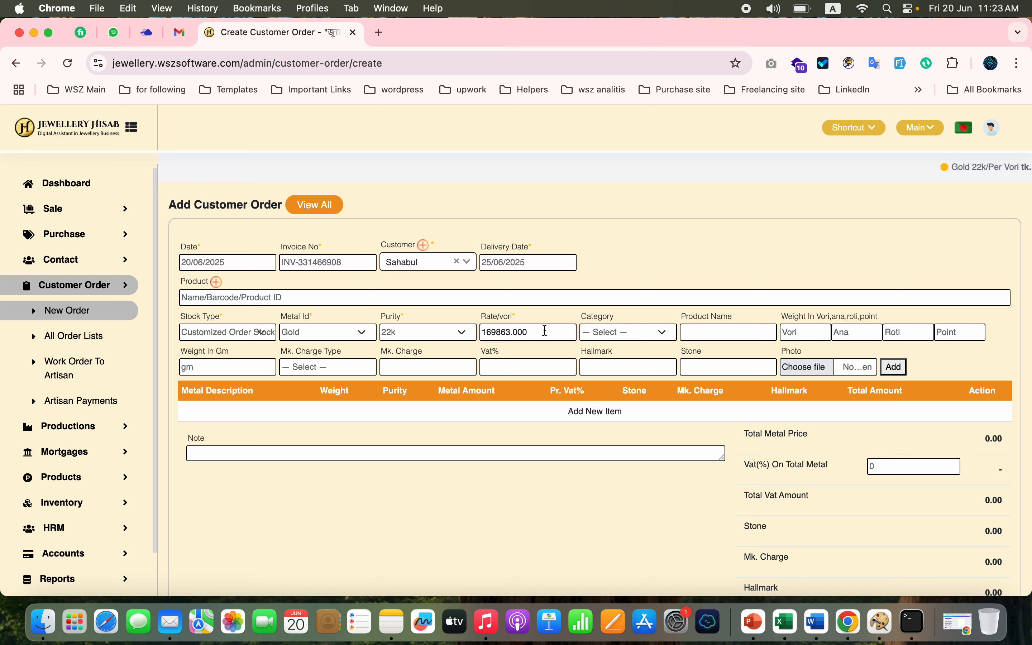
# - Set the item's category to Ring and enter its weight as 10 ana and 4 roti
pyautogui.click(650, 337)
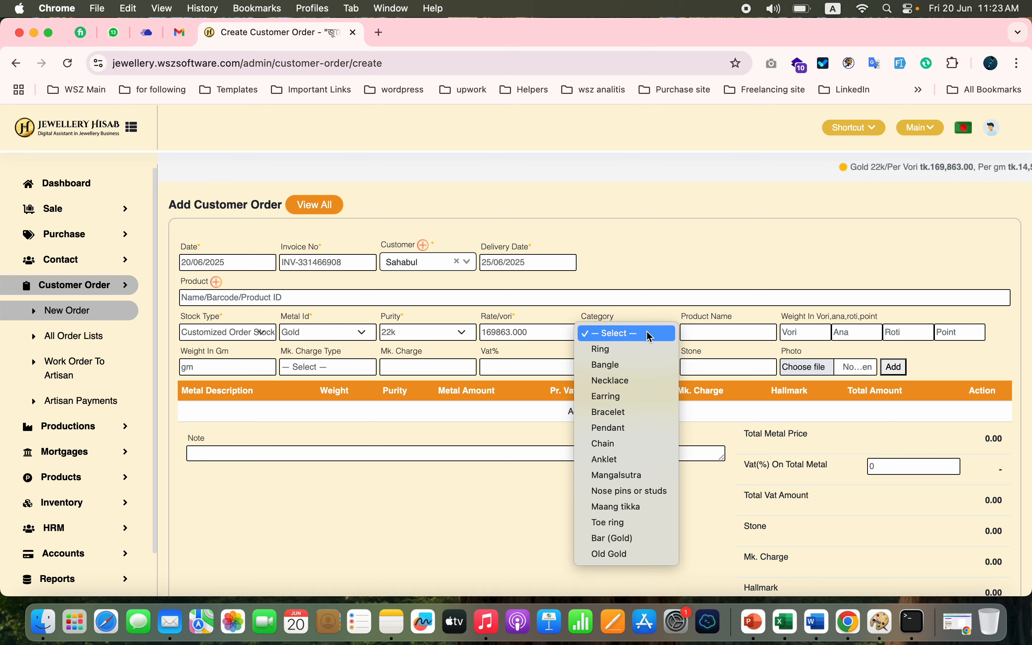
pyautogui.click(631, 352)
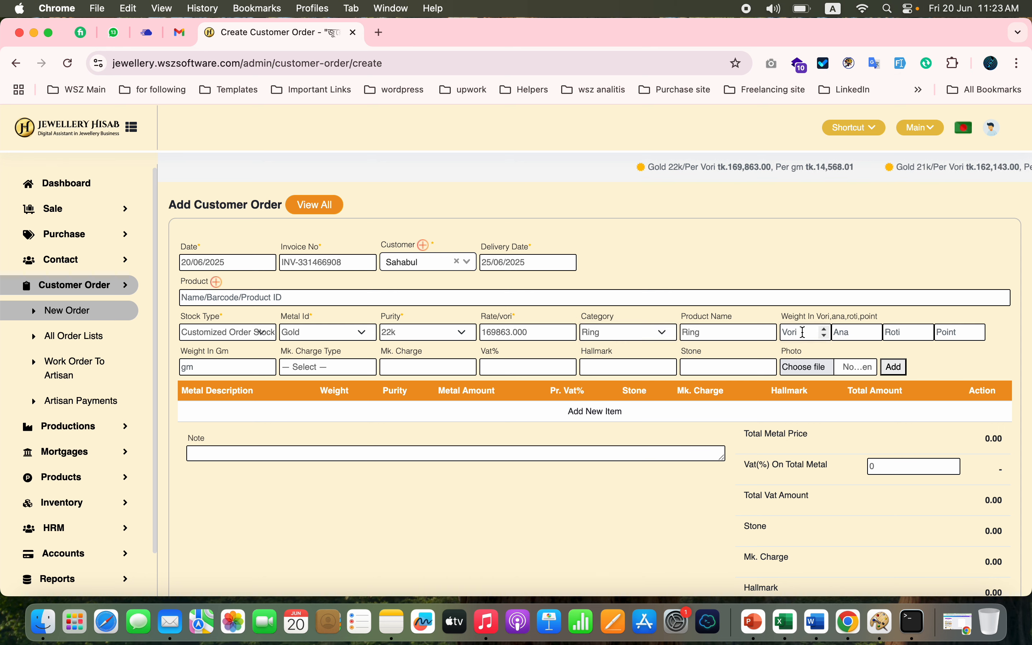
pyautogui.click(853, 332)
pyautogui.write('1')
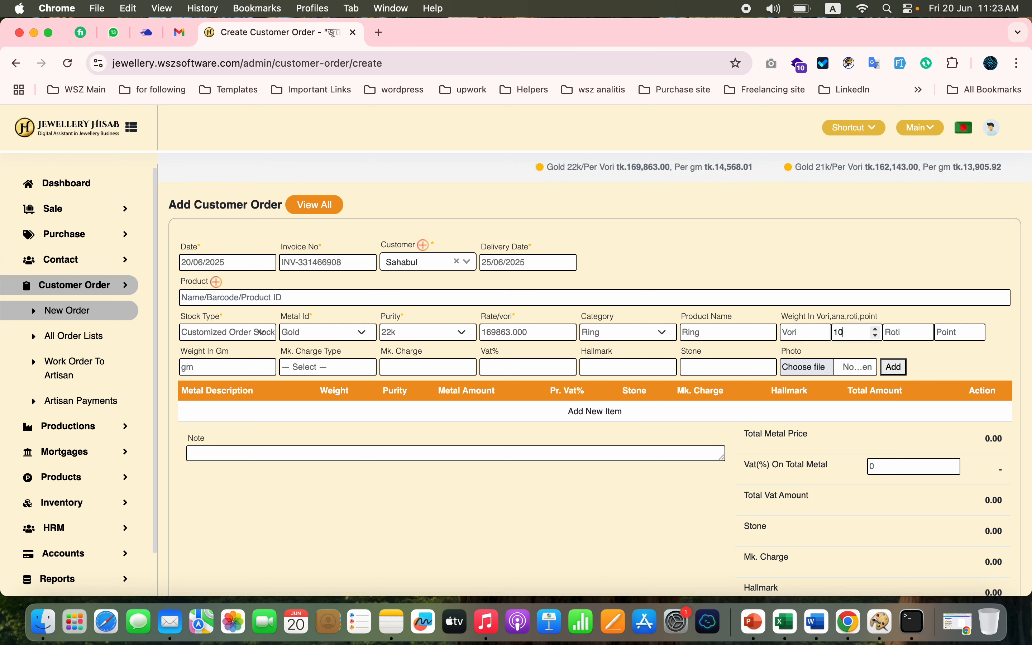
pyautogui.write('0')
pyautogui.click(900, 336)
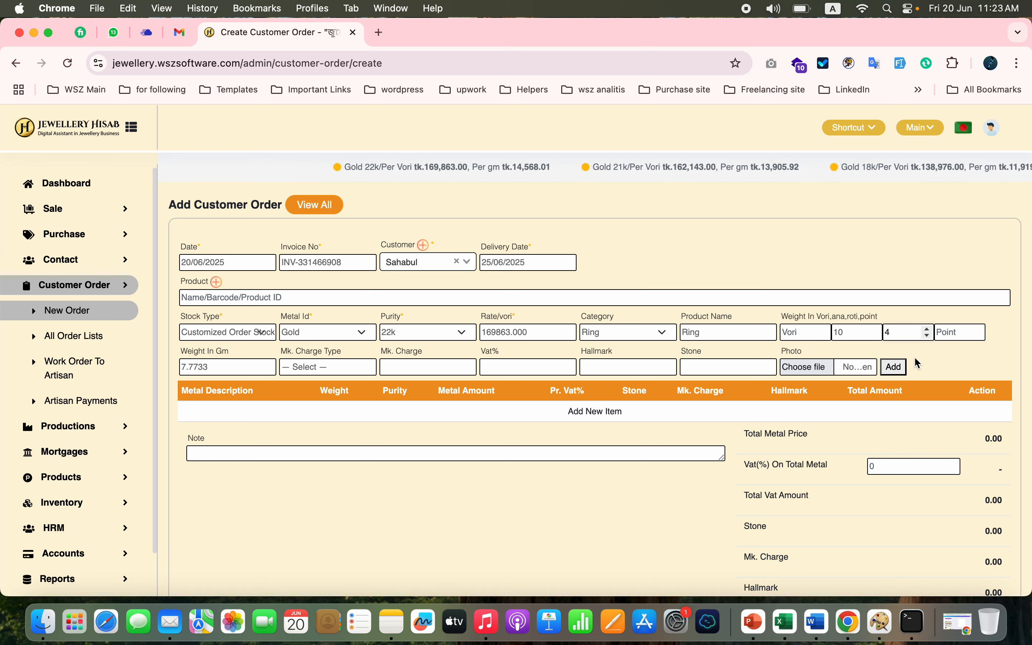
pyautogui.click(206, 369)
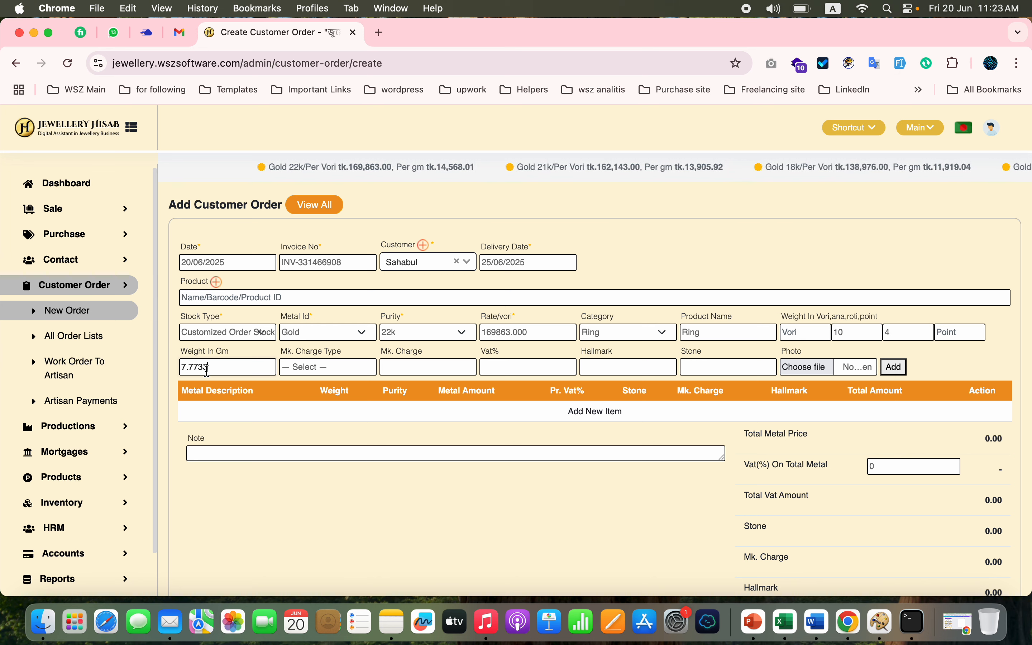
# - Give the ring a fixed making charge of 3000 and a hallmark charge of 500
pyautogui.click(370, 369)
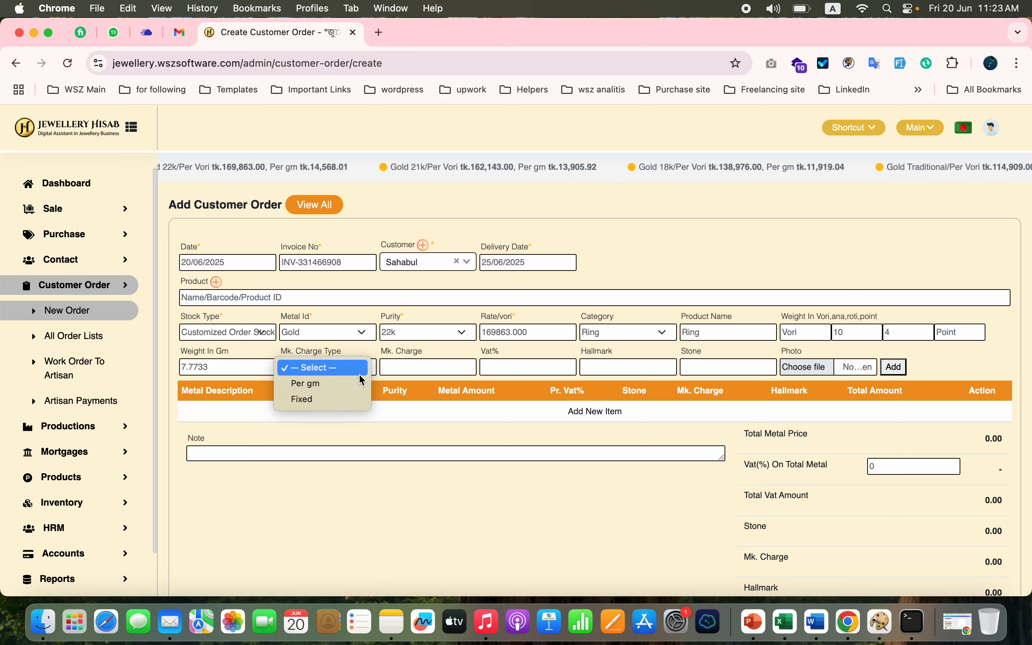
pyautogui.click(332, 400)
pyautogui.click(403, 372)
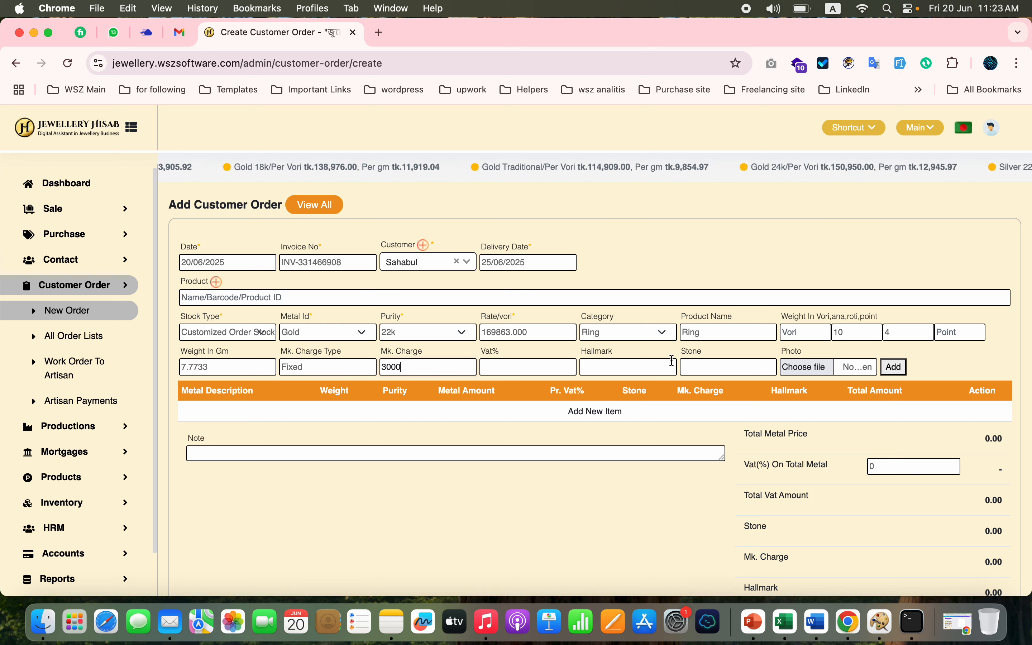
pyautogui.click(795, 368)
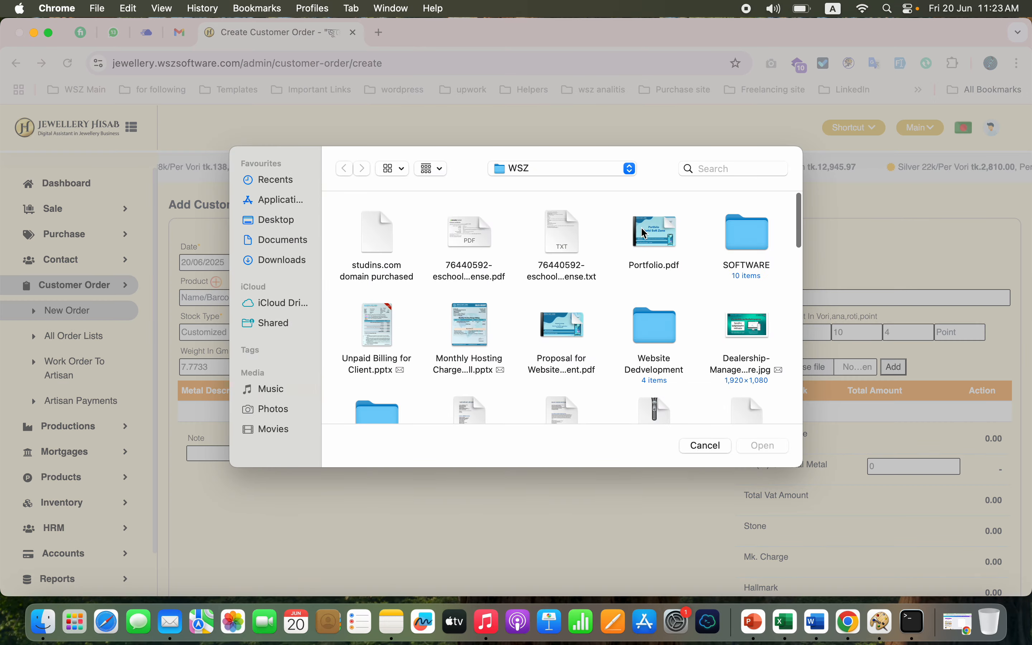
pyautogui.click(704, 445)
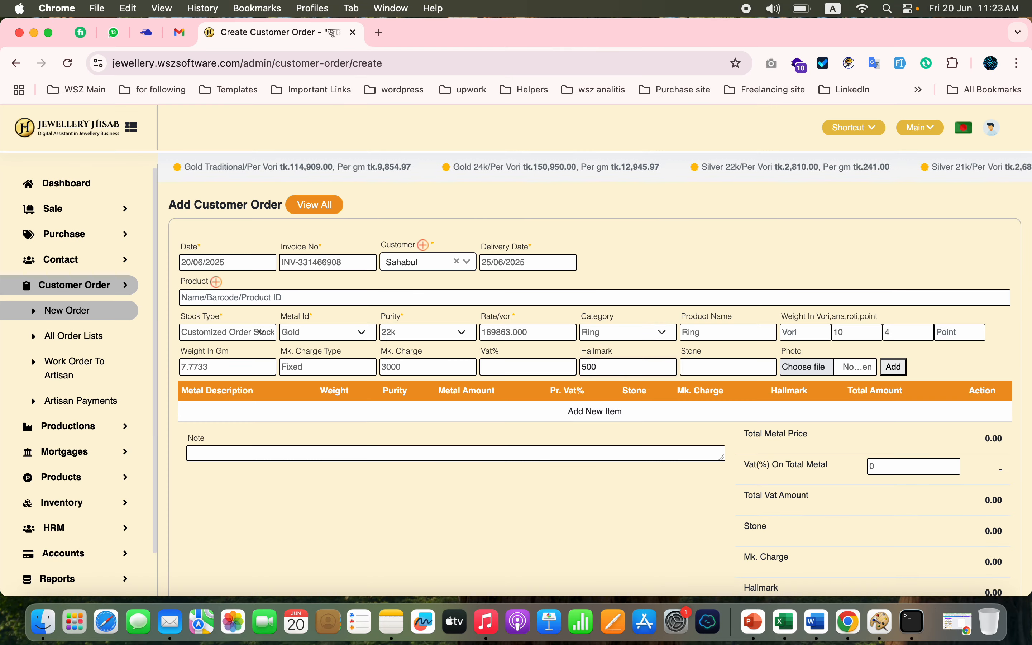
# - Attach the photo AD-041_RING_1_2048x.webp from the Desktop to the ring and add the item to the customer order
pyautogui.click(803, 367)
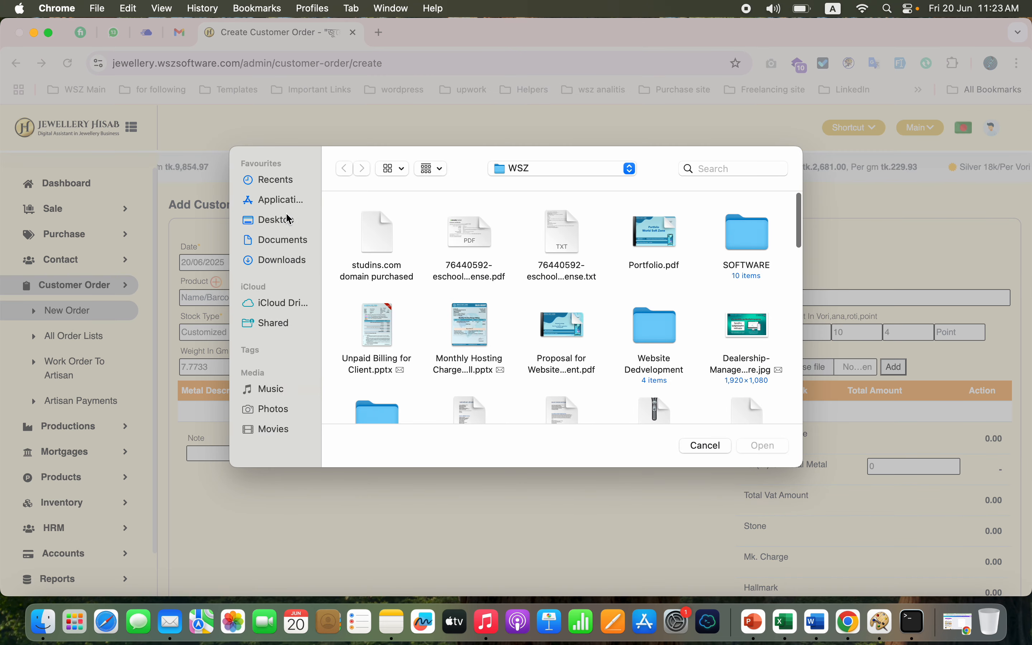
pyautogui.click(289, 219)
pyautogui.scroll(-2, 631, 341)
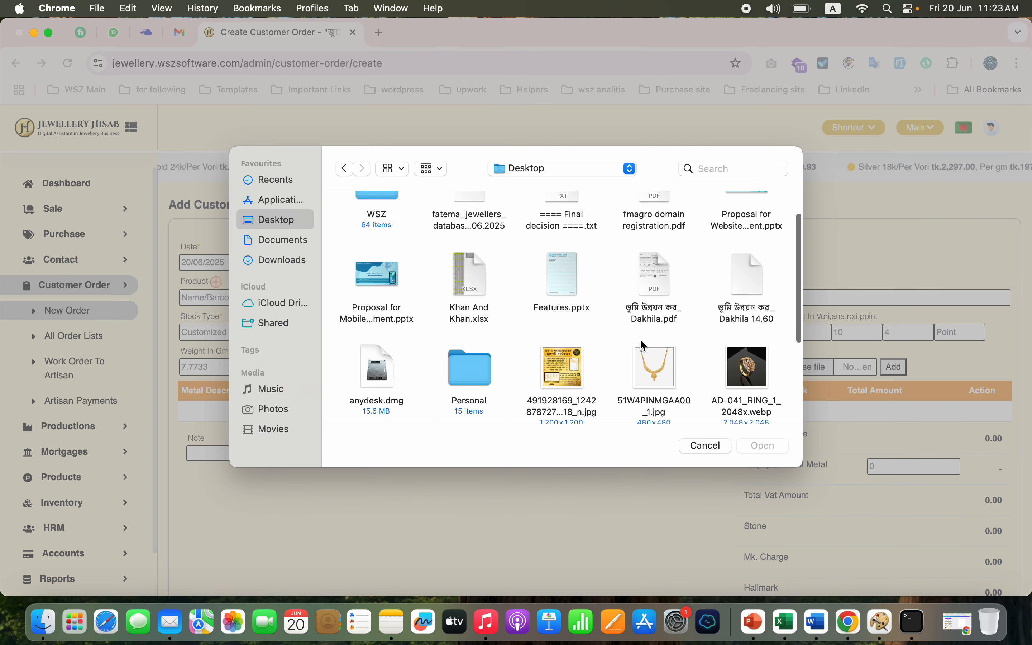
pyautogui.click(734, 368)
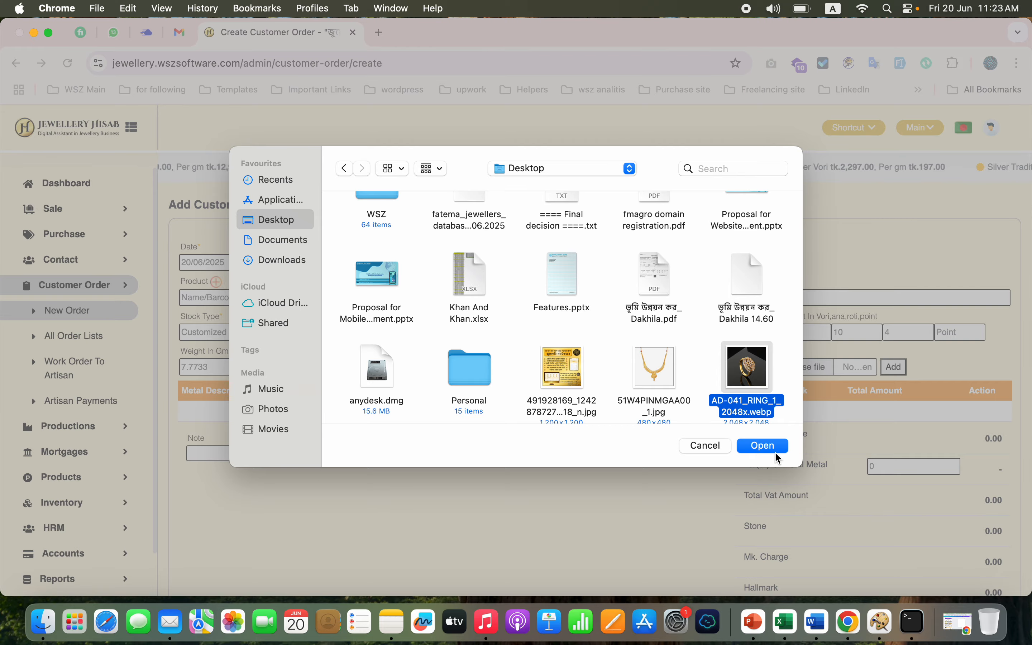
pyautogui.click(764, 446)
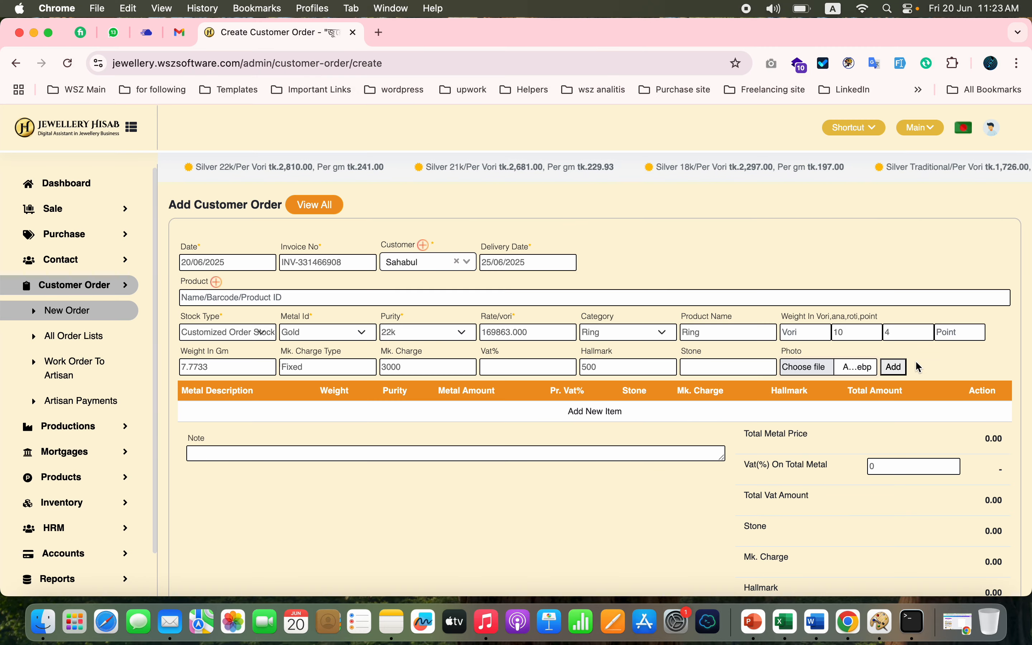
pyautogui.click(895, 368)
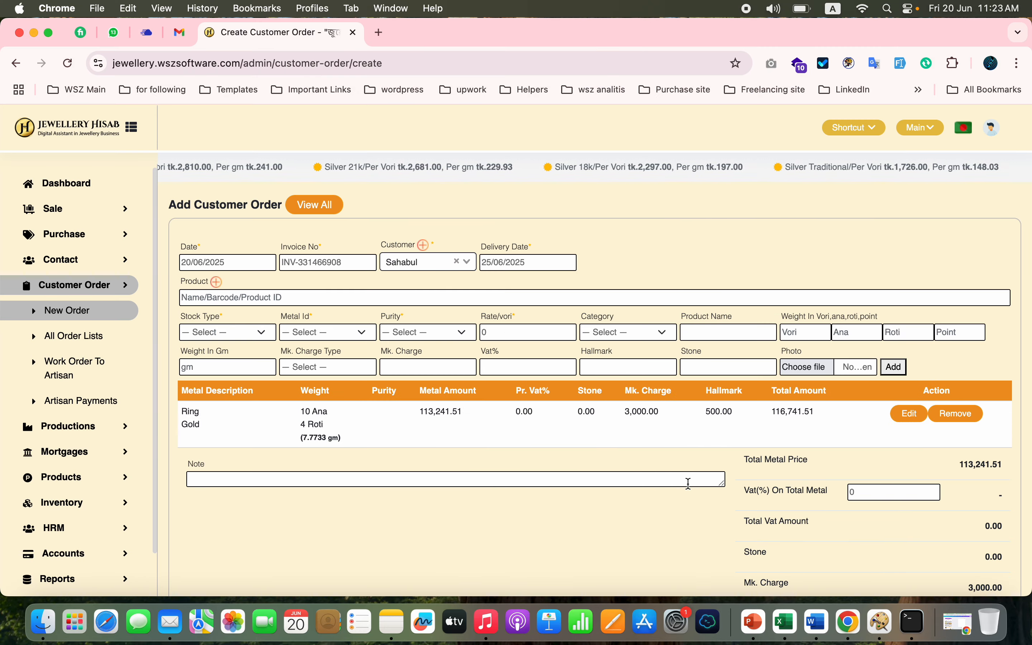
# - Submit the customer order and choose Metal as its payment method
pyautogui.scroll(-3, 603, 524)
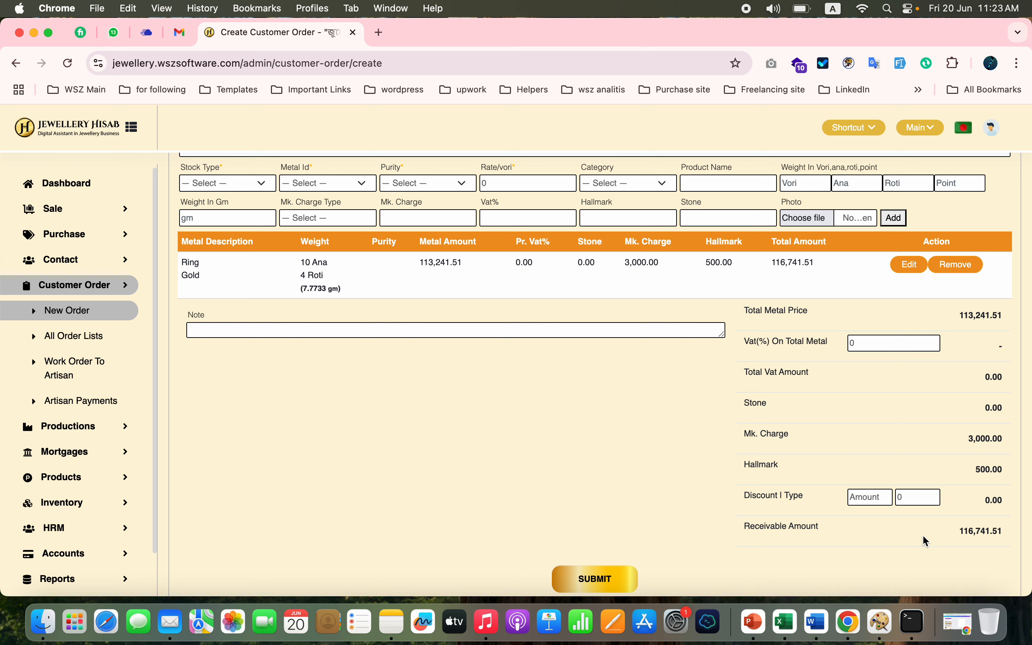
pyautogui.scroll(-2, 927, 541)
pyautogui.scroll(-1, 924, 537)
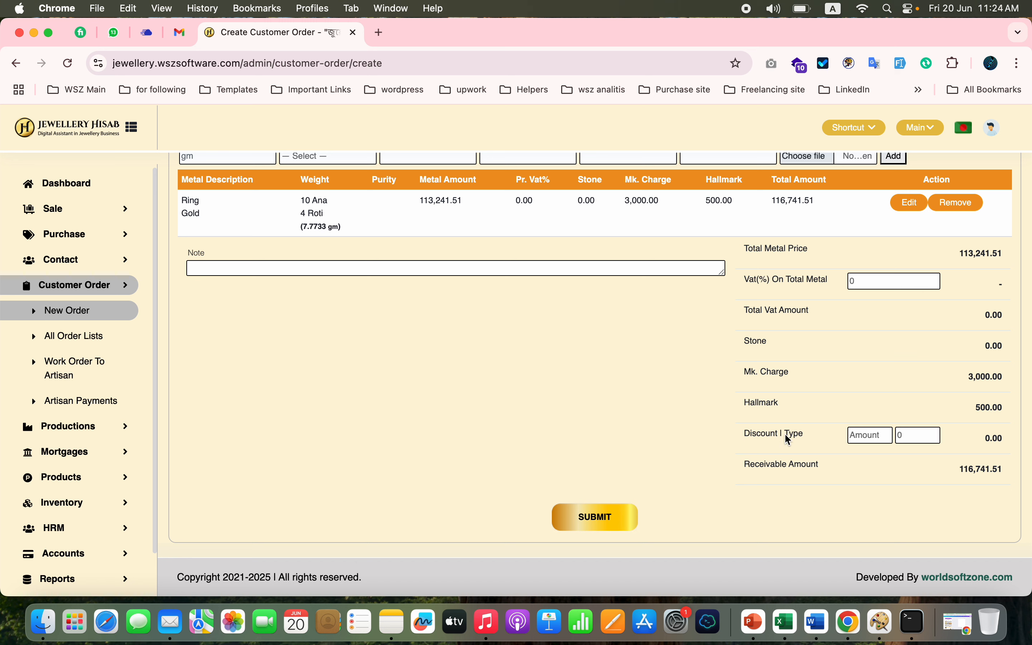
pyautogui.click(582, 515)
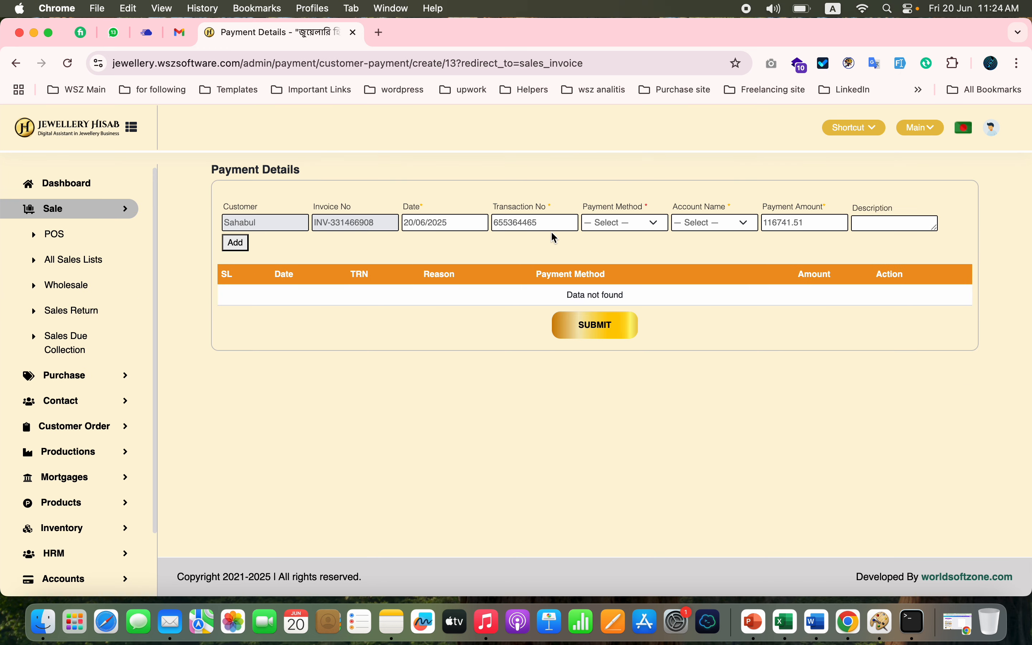
pyautogui.click(627, 224)
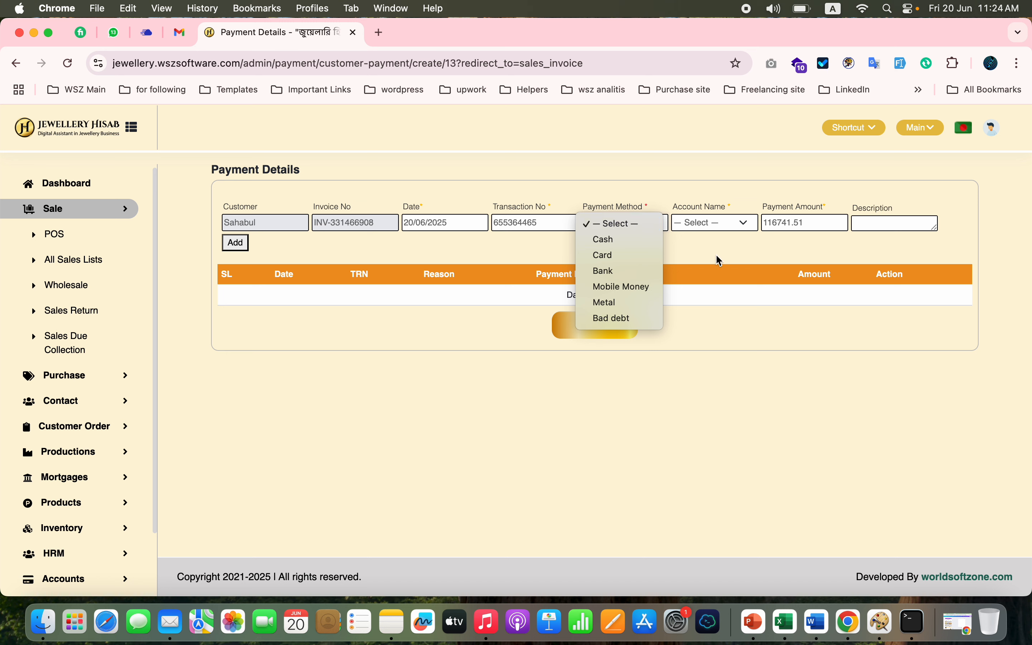
pyautogui.click(627, 303)
pyautogui.click(623, 304)
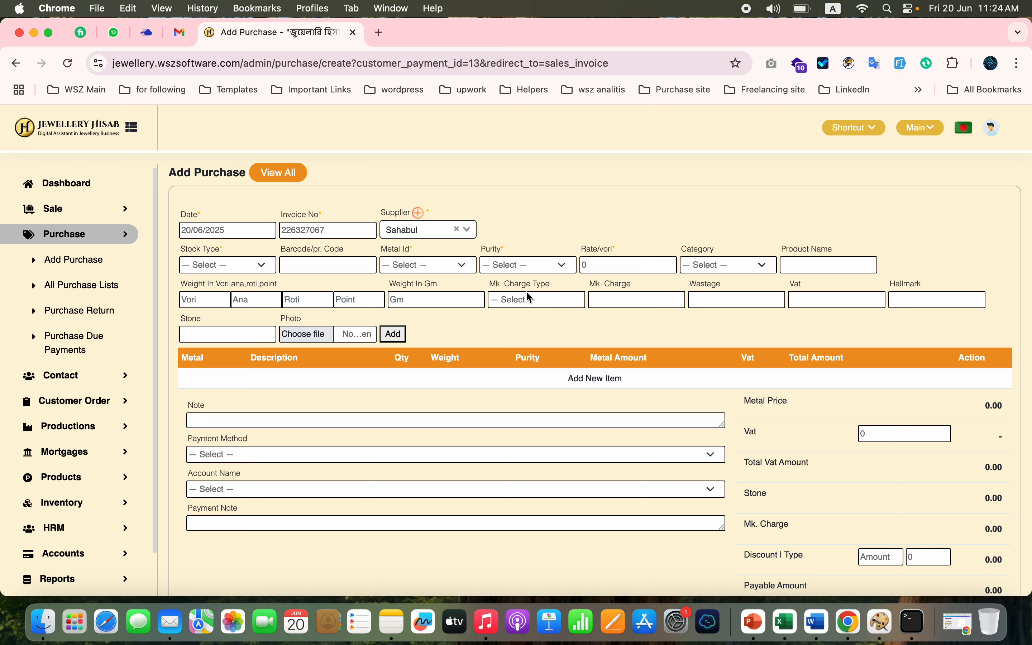
# - Set the traded-in item's stock type to Old Gold, its metal to Gold and its purity to 18k
pyautogui.click(251, 265)
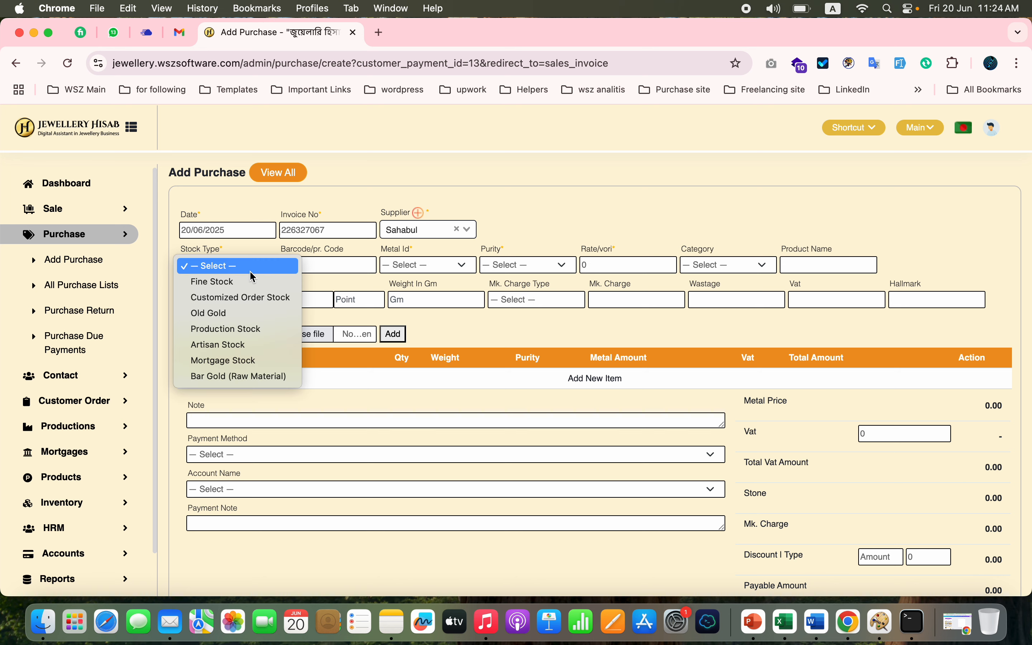
pyautogui.click(237, 315)
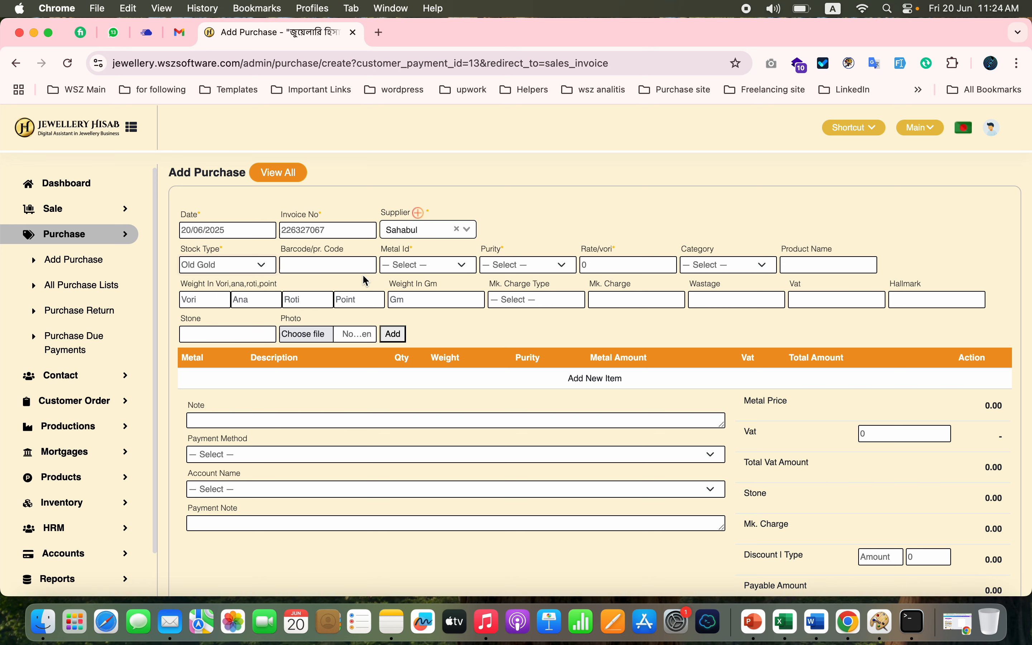
pyautogui.click(429, 265)
pyautogui.click(420, 290)
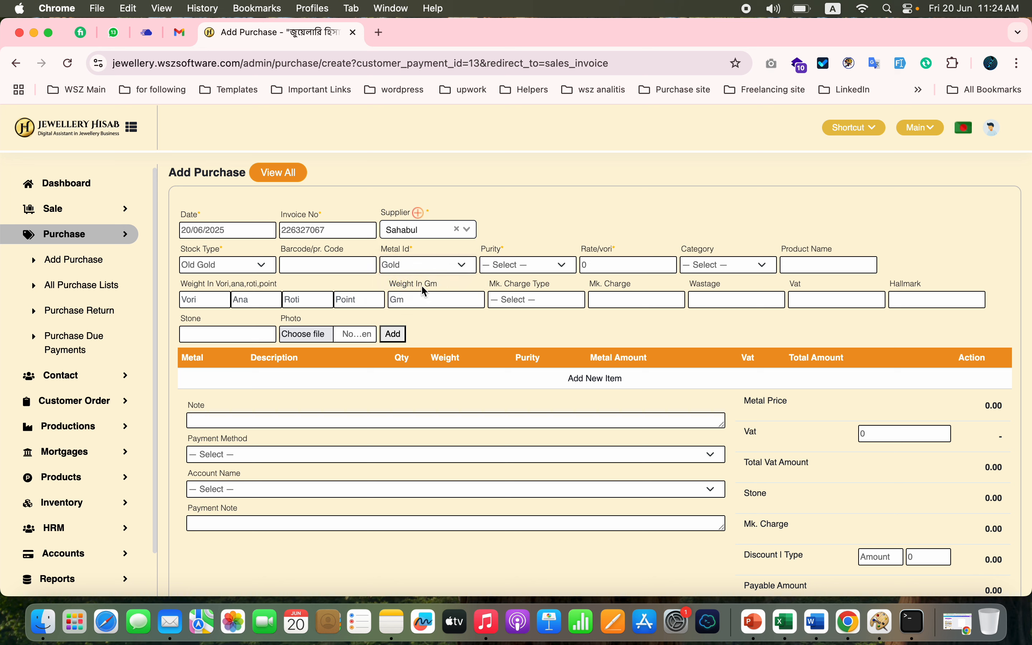
pyautogui.click(527, 265)
pyautogui.click(507, 317)
# - Add the old gold to the purchase as a Ring weighing 4 ana with a wastage of 20
pyautogui.click(761, 265)
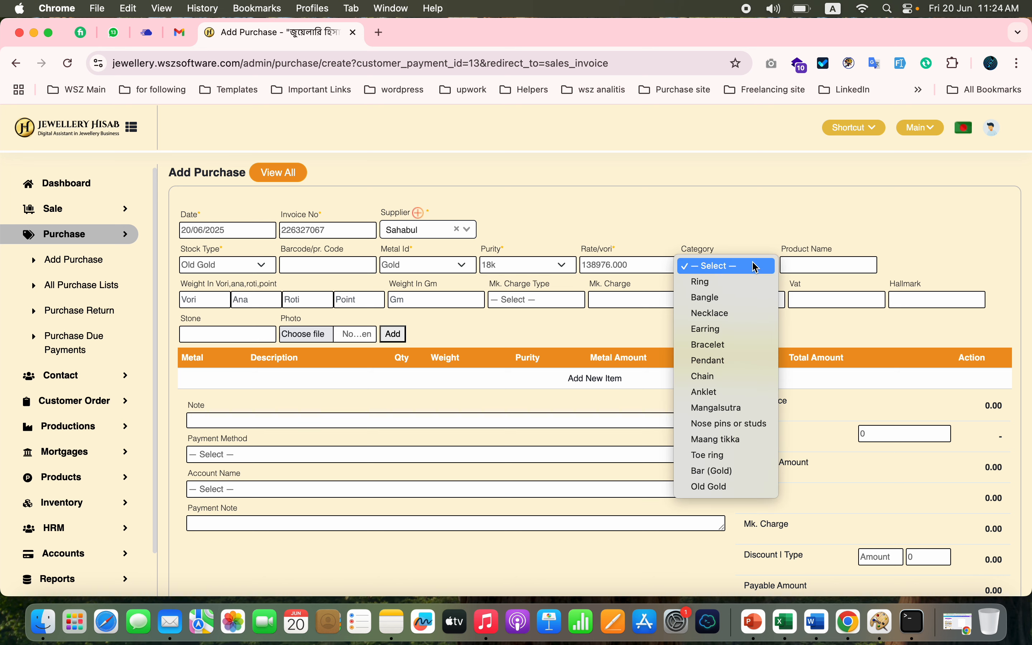
pyautogui.click(724, 287)
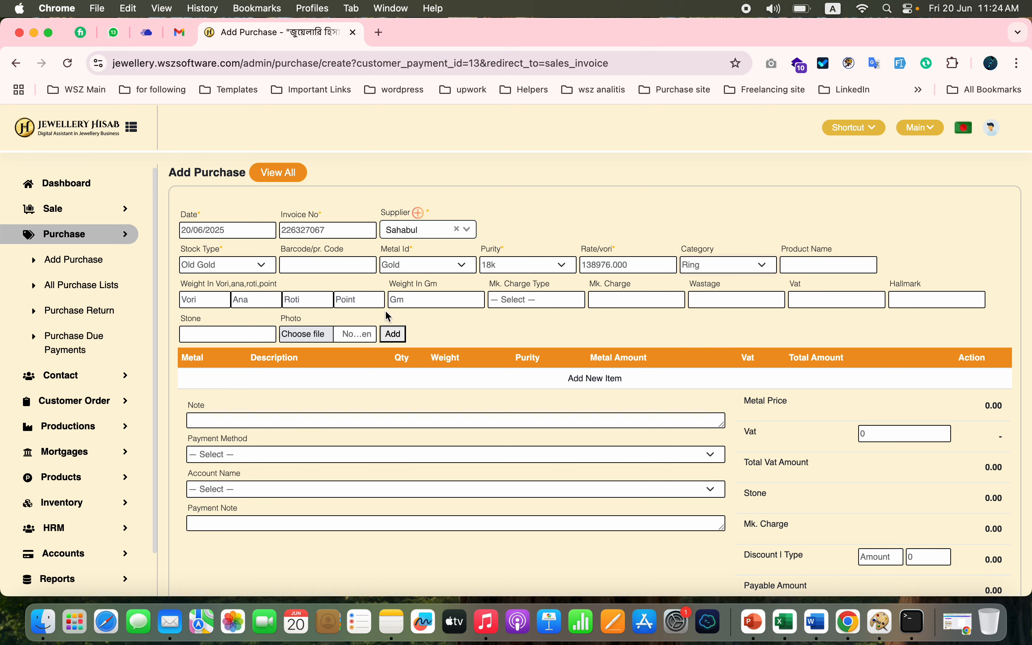
pyautogui.click(246, 301)
pyautogui.write('4')
pyautogui.click(738, 293)
pyautogui.write('20')
pyautogui.click(750, 326)
pyautogui.click(399, 336)
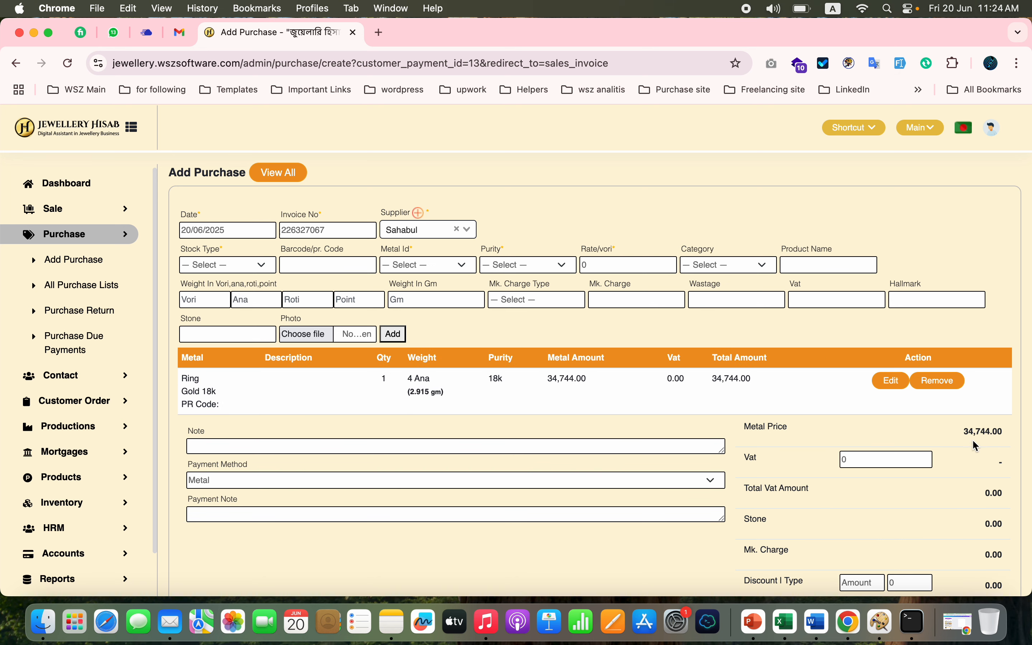
# - Submit the old gold purchase and add its value as a metal payment on the customer order
pyautogui.scroll(-5, 947, 477)
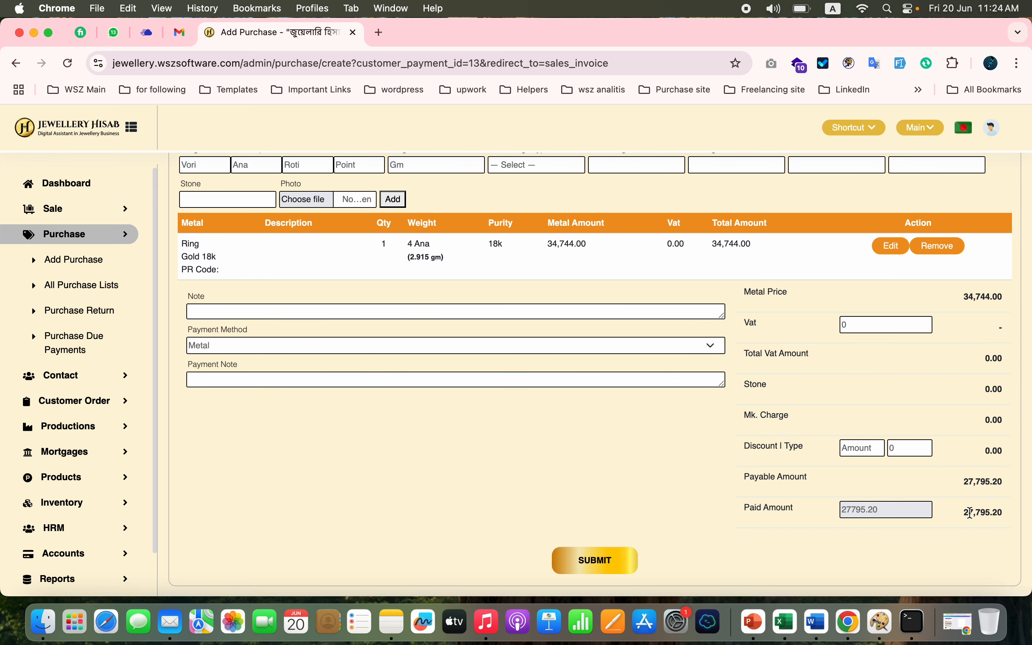
pyautogui.doubleClick(971, 513)
pyautogui.click(599, 567)
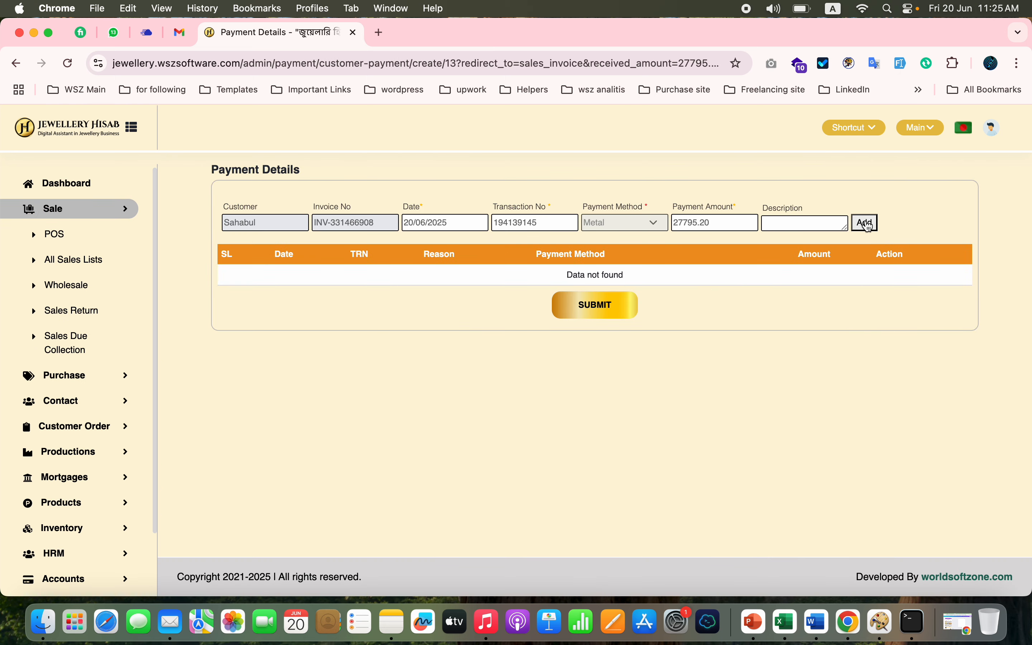
pyautogui.click(867, 224)
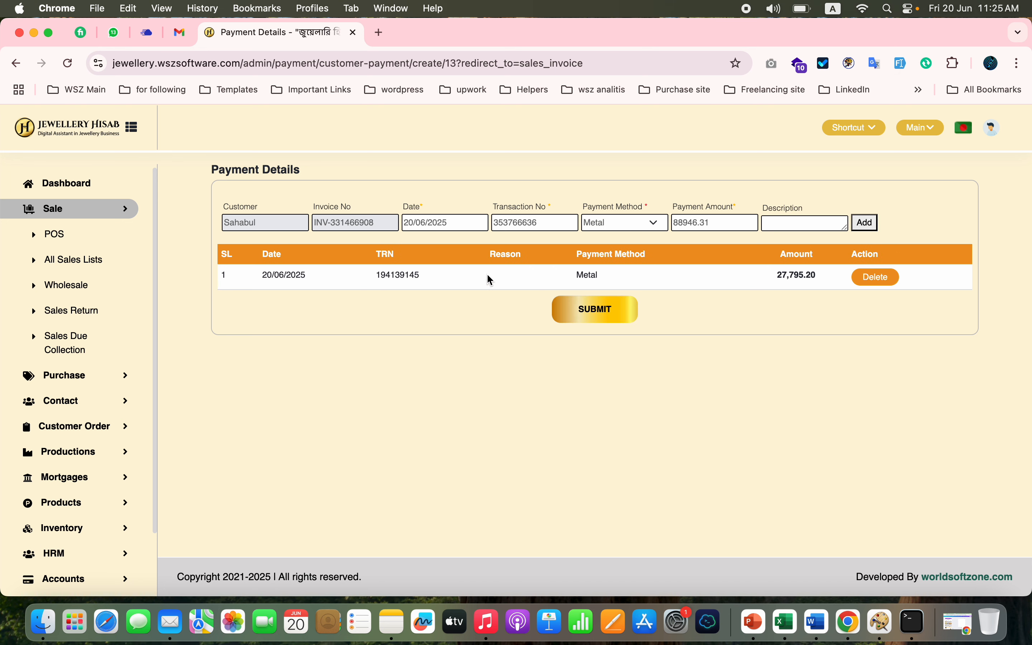
# - Add a cash payment of 30000 to the customer order and submit the payments
pyautogui.click(616, 225)
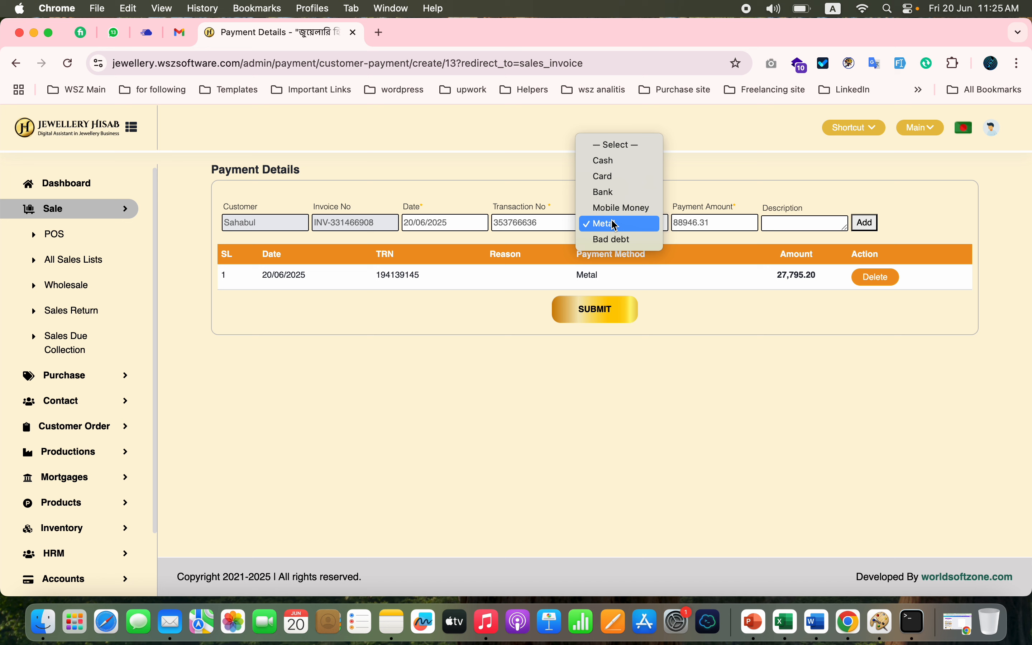
pyautogui.click(633, 162)
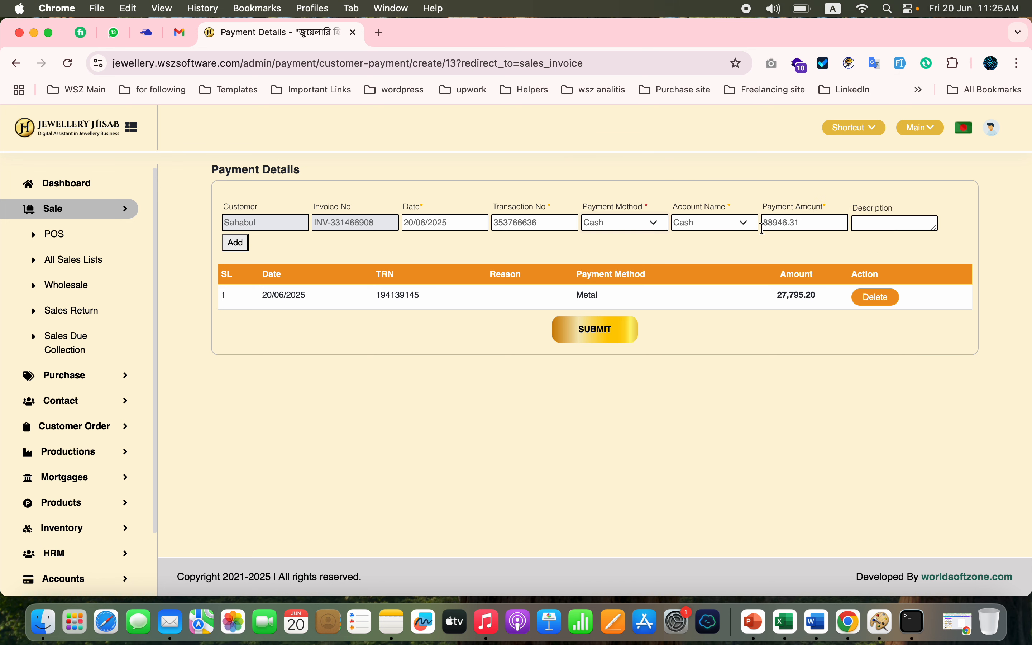
pyautogui.tripleClick(779, 221)
pyautogui.write('30000')
pyautogui.press('Return')
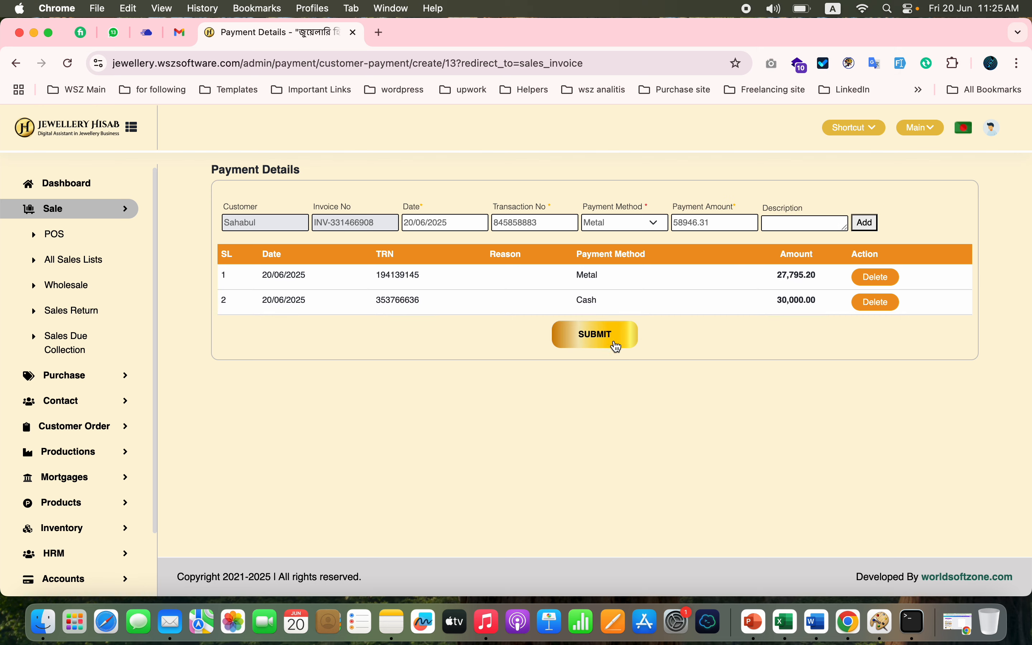
pyautogui.click(599, 349)
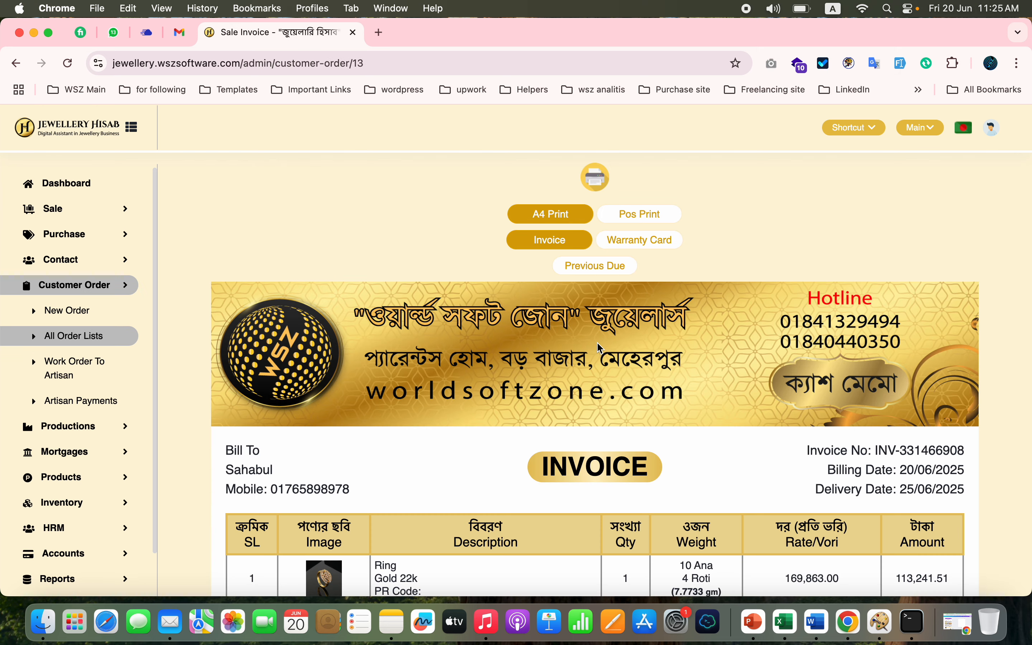
# - Review the ring order's invoice and check its status in the list of all customer orders
pyautogui.scroll(-10, 569, 384)
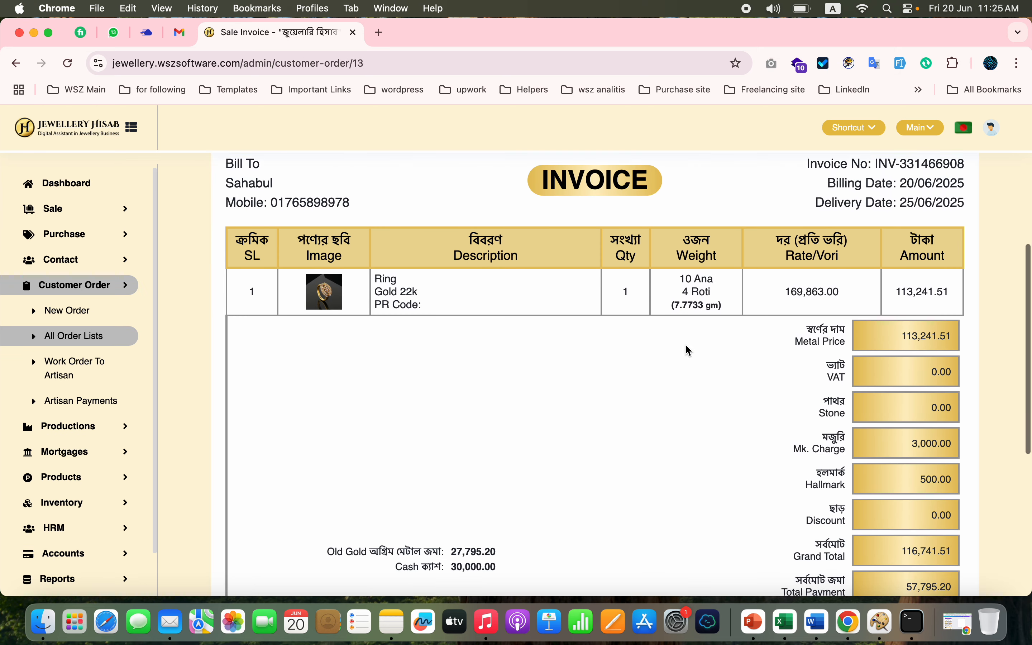
pyautogui.scroll(4, 686, 346)
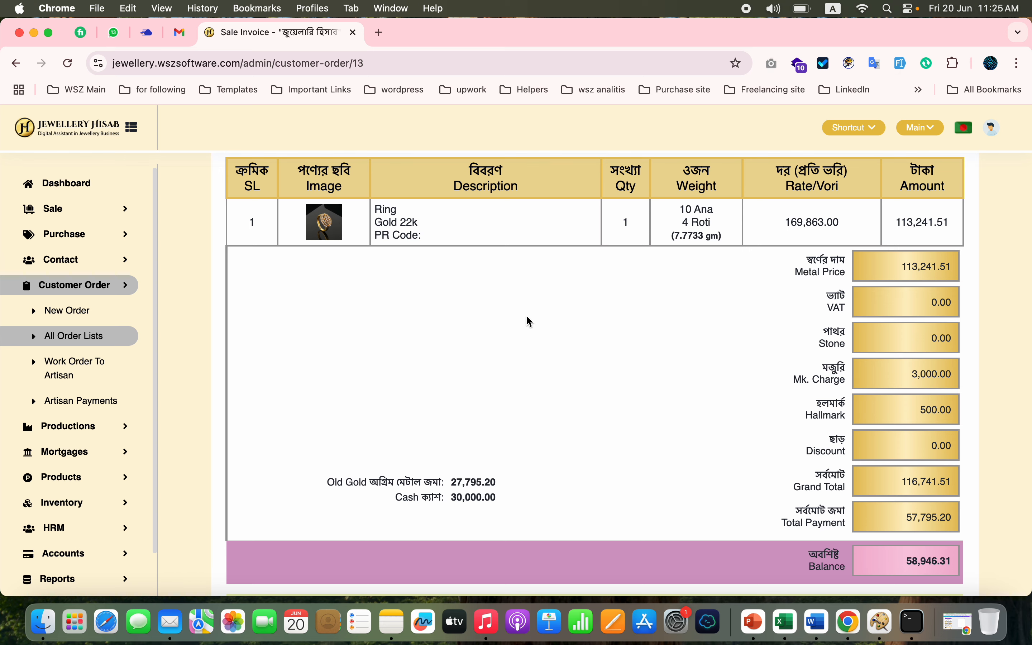
pyautogui.scroll(-6, 528, 321)
pyautogui.scroll(15, 426, 307)
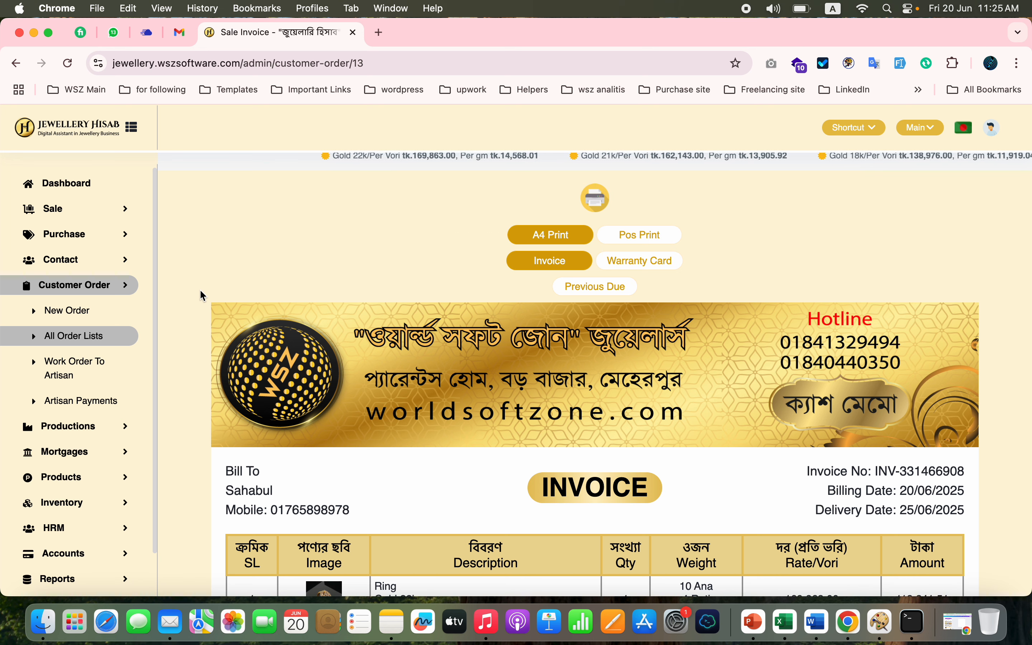
pyautogui.click(96, 339)
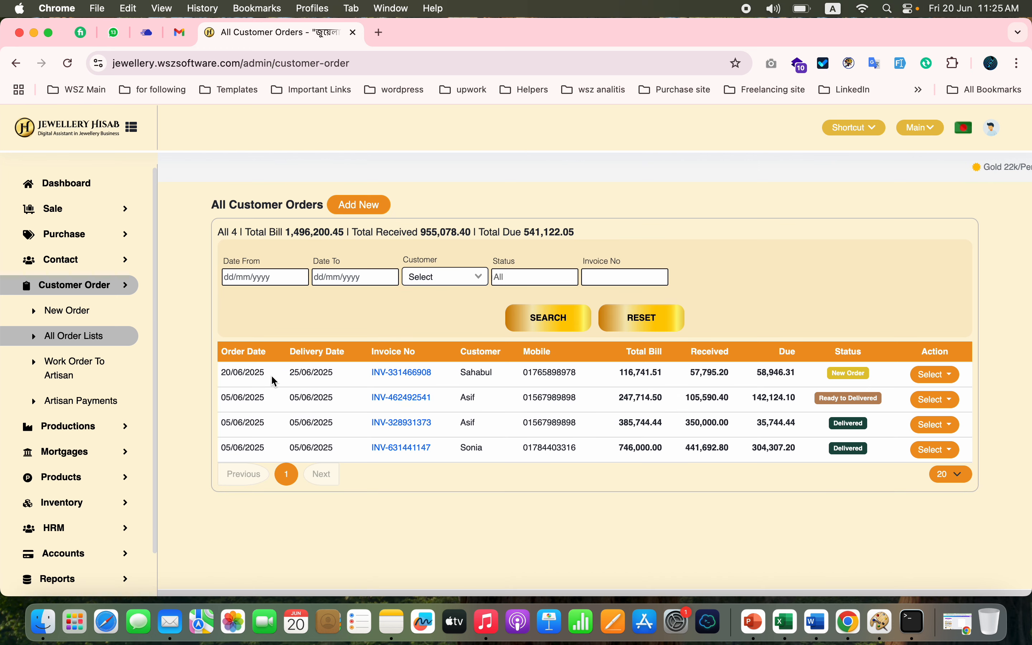
pyautogui.doubleClick(850, 372)
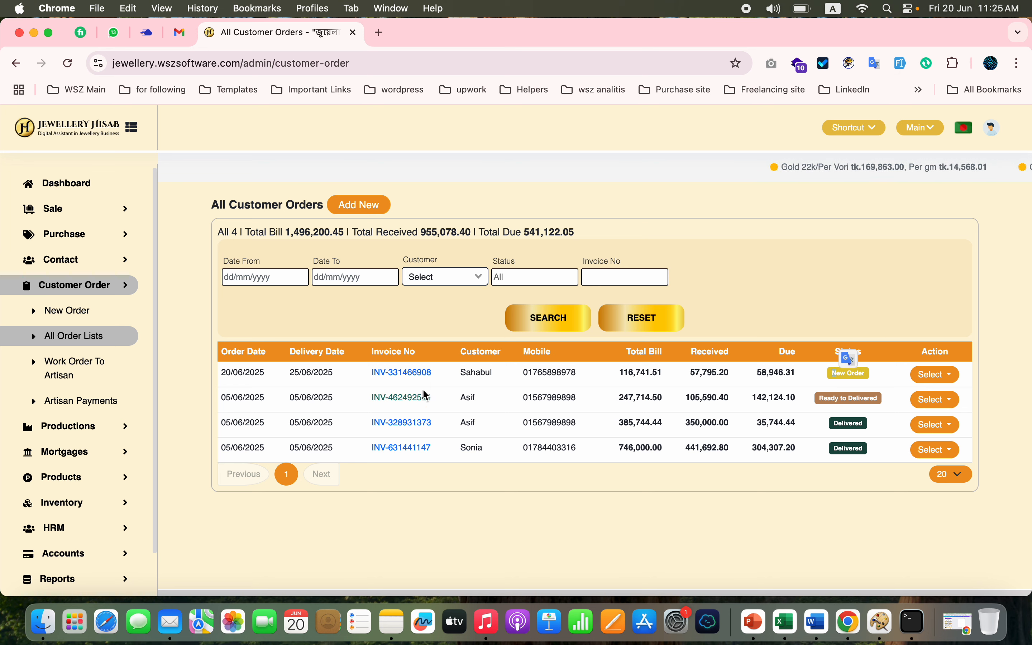
# - Open the new ring order's invoice in POS print format and view both parts of its warranty card
pyautogui.click(411, 372)
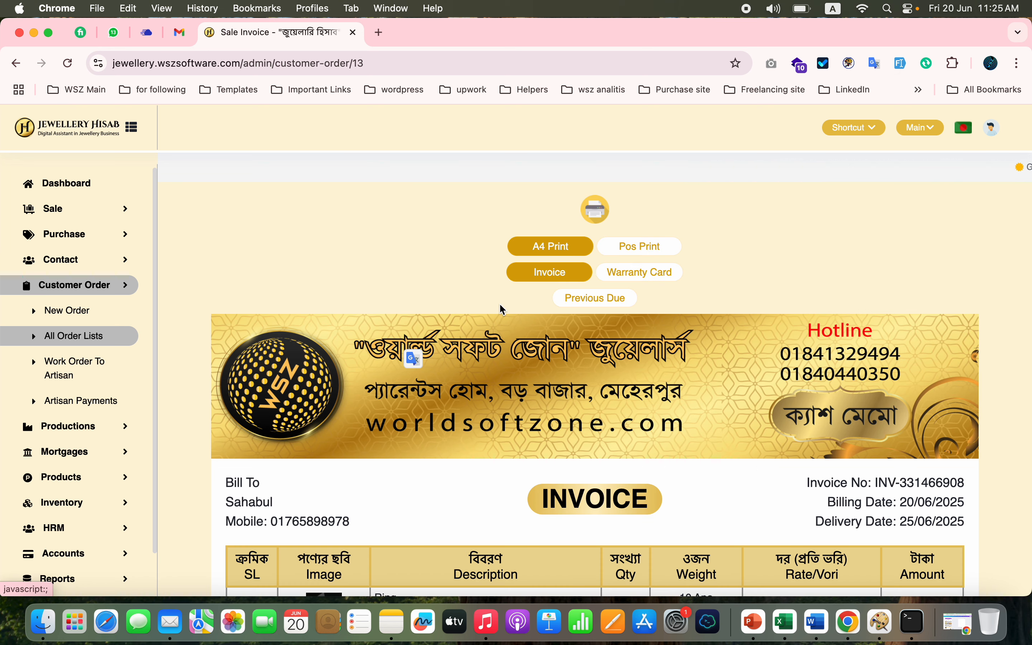
pyautogui.click(631, 251)
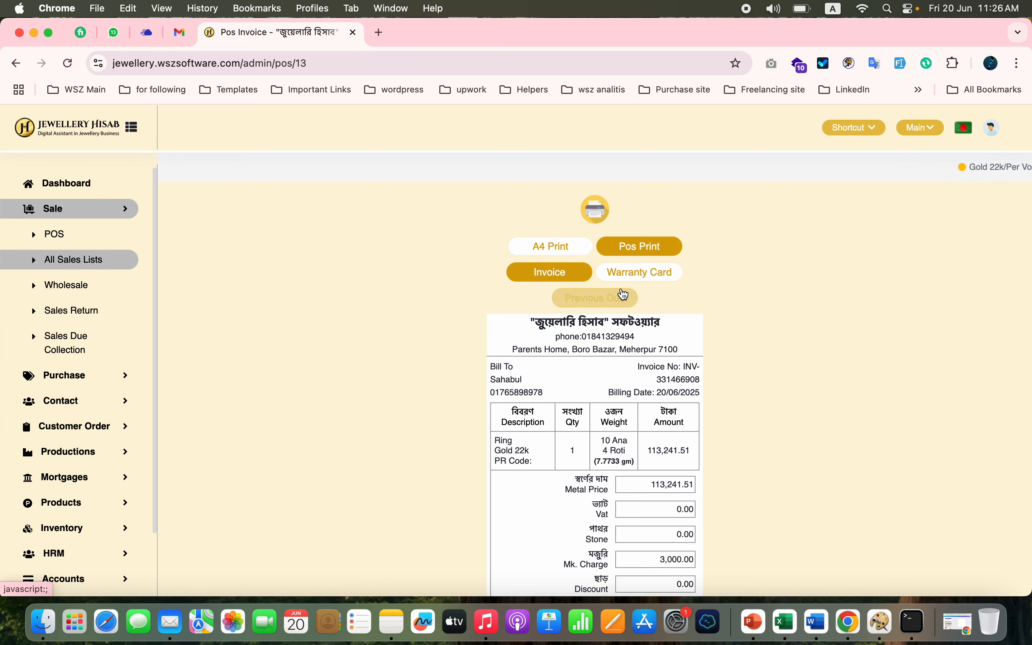
pyautogui.click(637, 275)
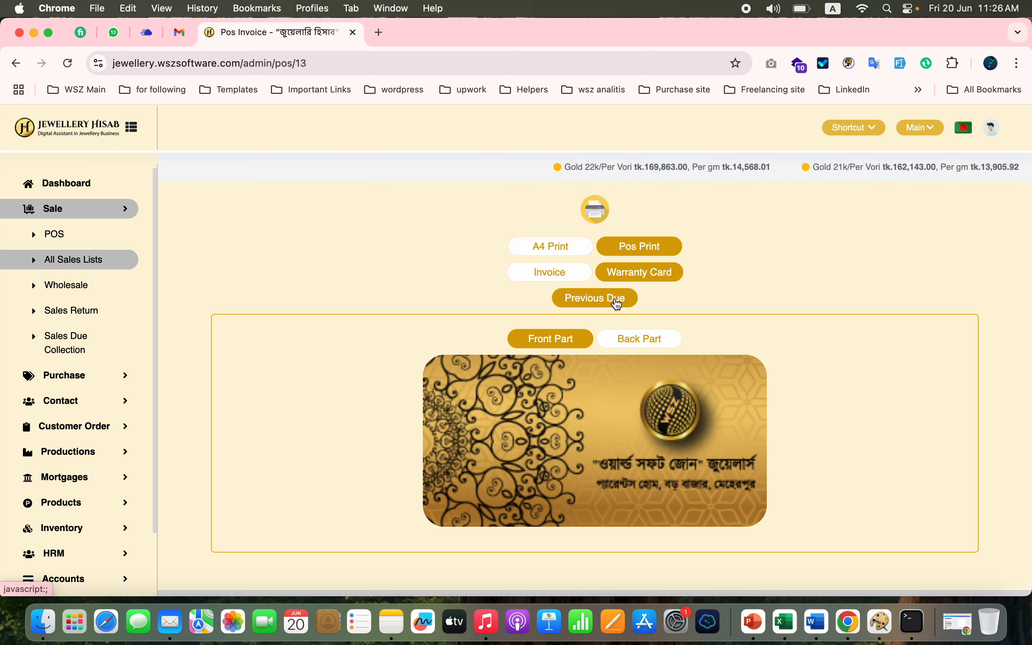
pyautogui.click(644, 341)
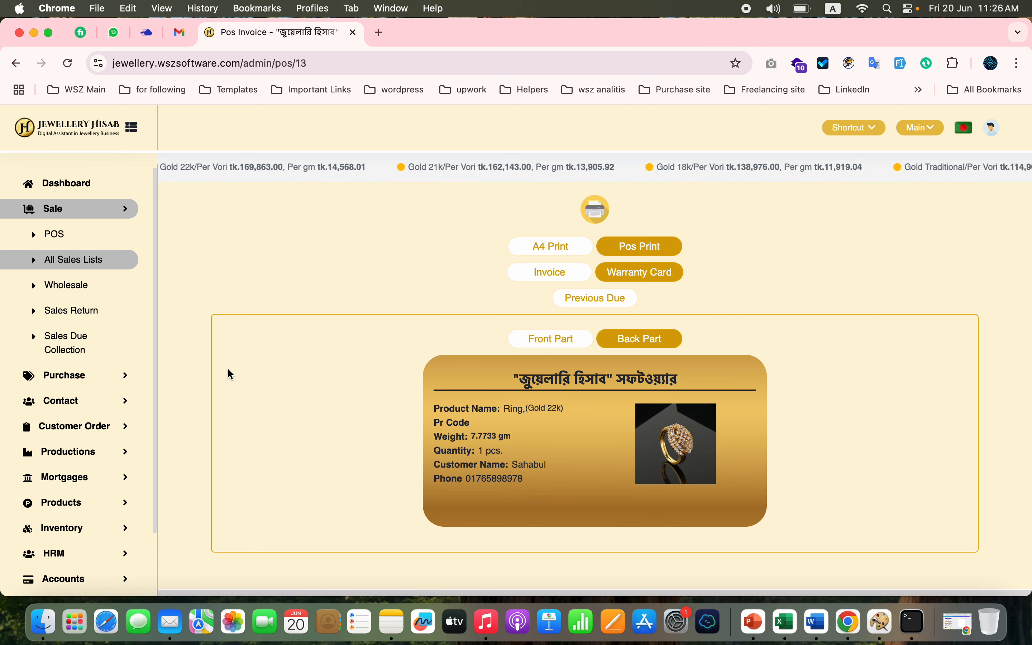
# - Return to the list of all customer orders
pyautogui.click(83, 260)
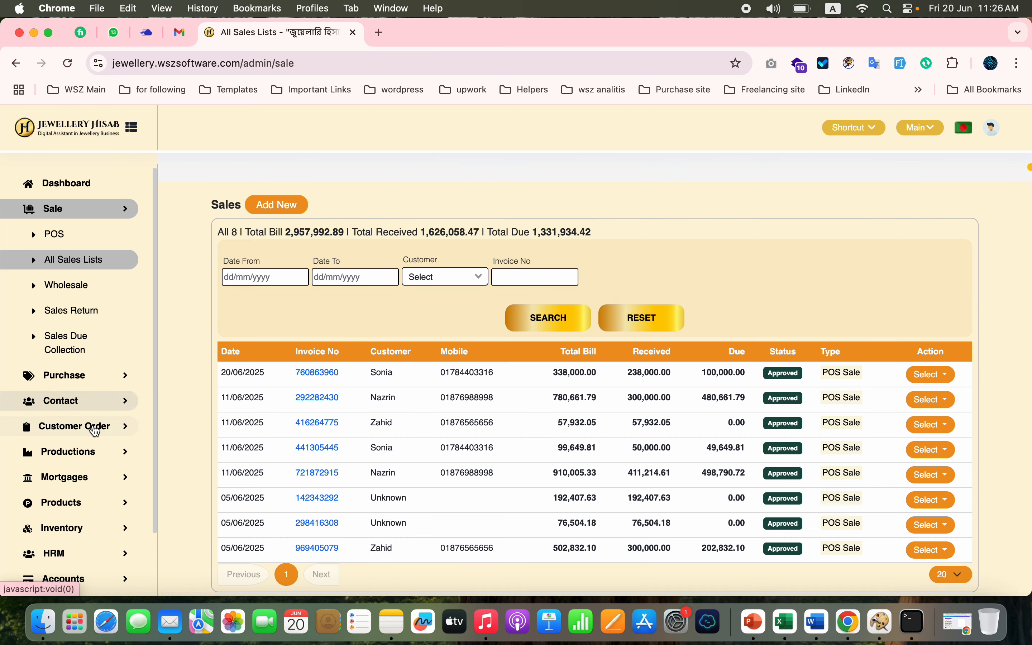
pyautogui.click(95, 427)
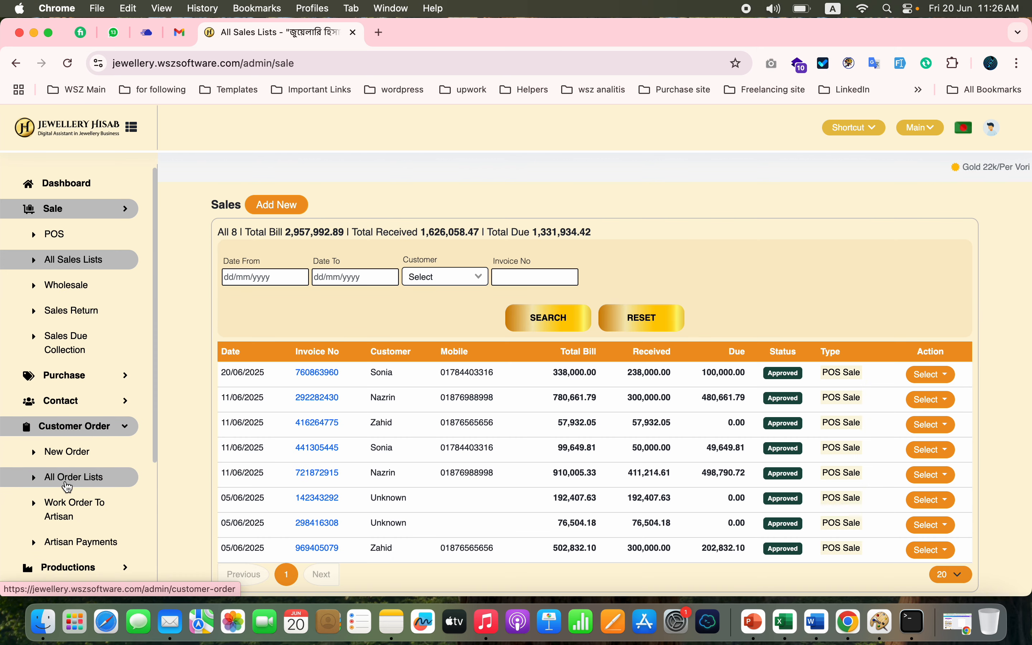
pyautogui.click(88, 476)
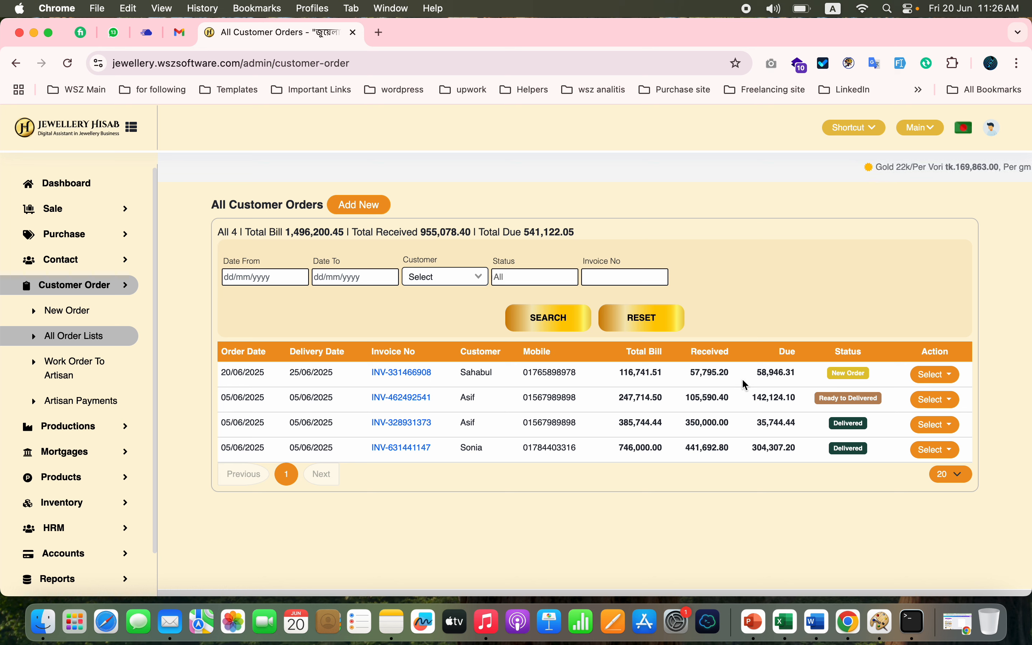
# - Start a work order to an artisan for the new ring order, assigning the registered artisan and setting the delivery date to 23/06/2025
pyautogui.click(940, 379)
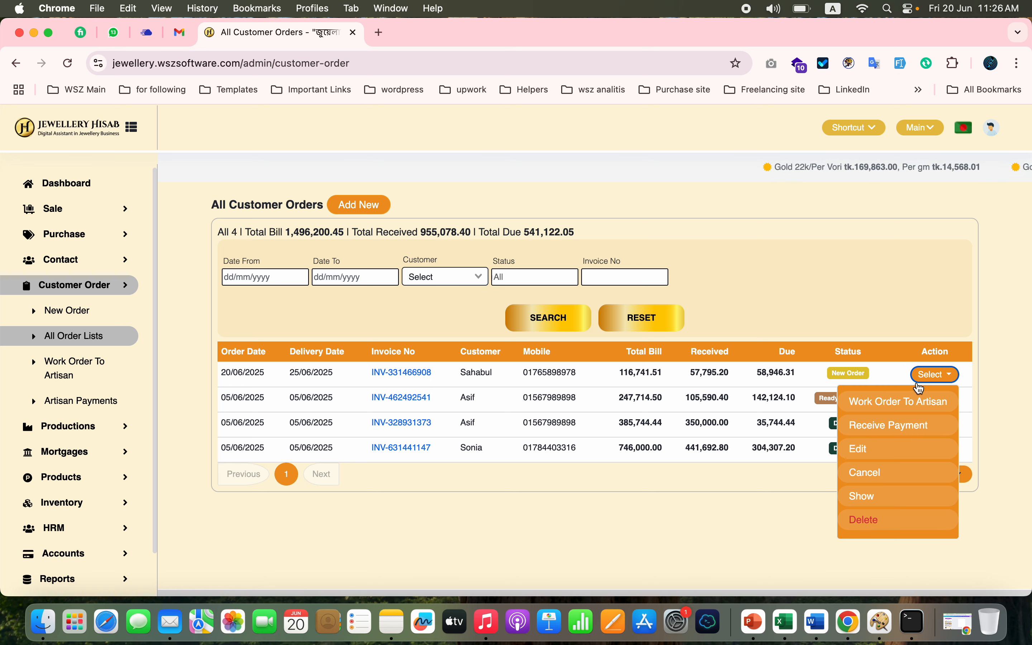
pyautogui.click(889, 401)
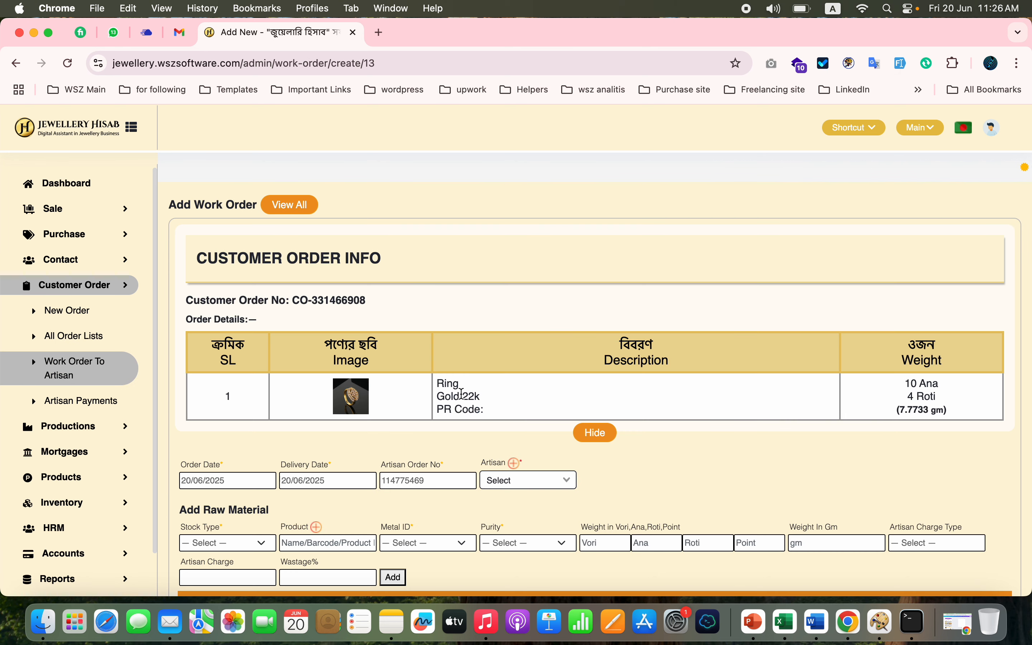
pyautogui.scroll(-4, 419, 431)
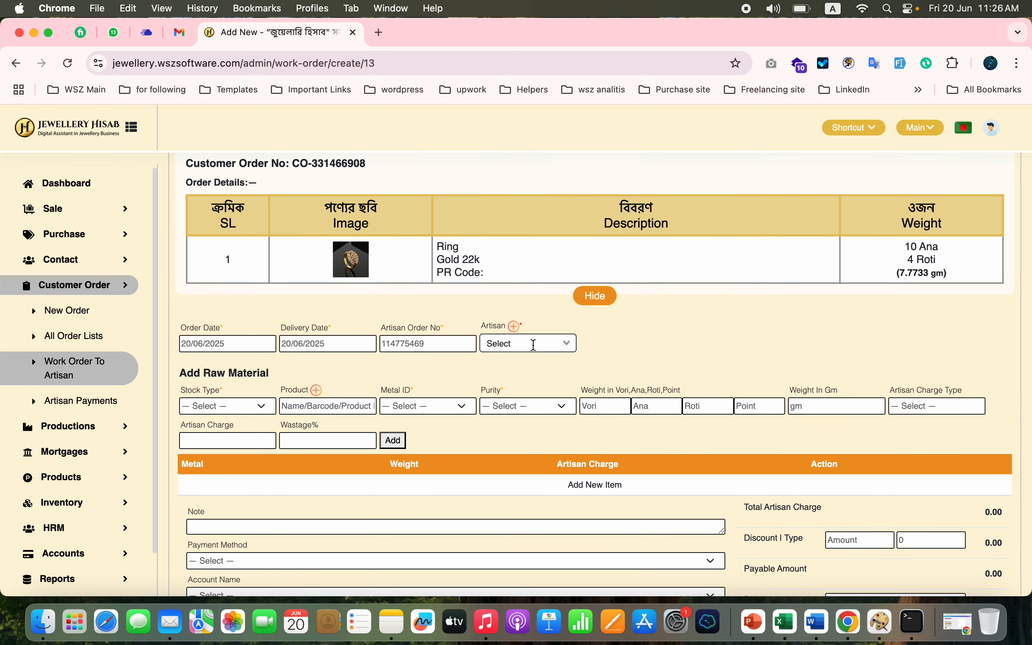
pyautogui.click(534, 344)
pyautogui.click(768, 297)
pyautogui.click(534, 344)
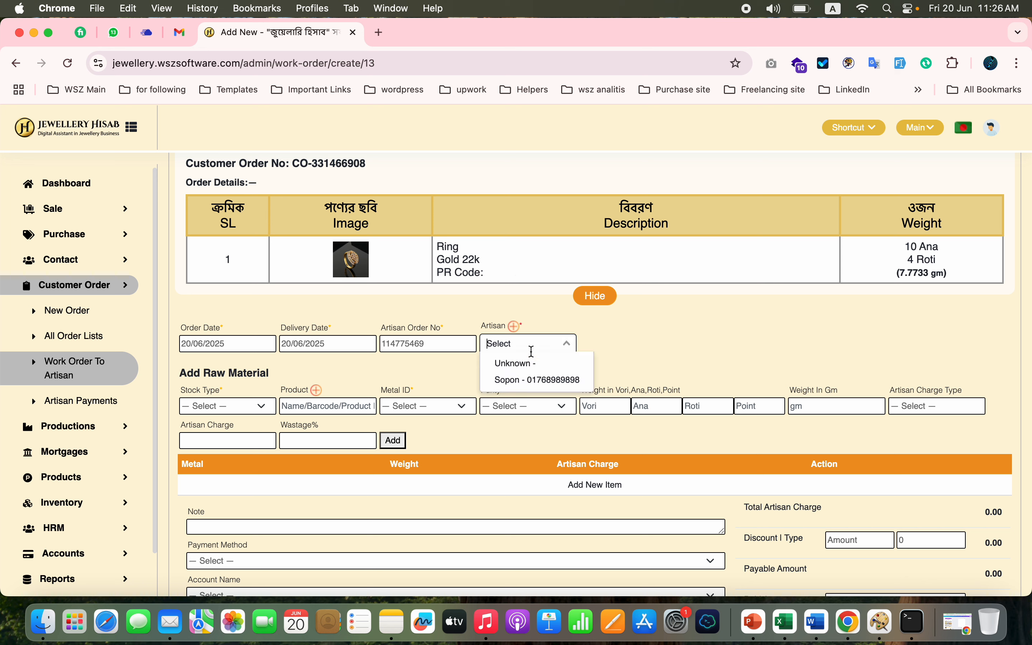
pyautogui.click(519, 378)
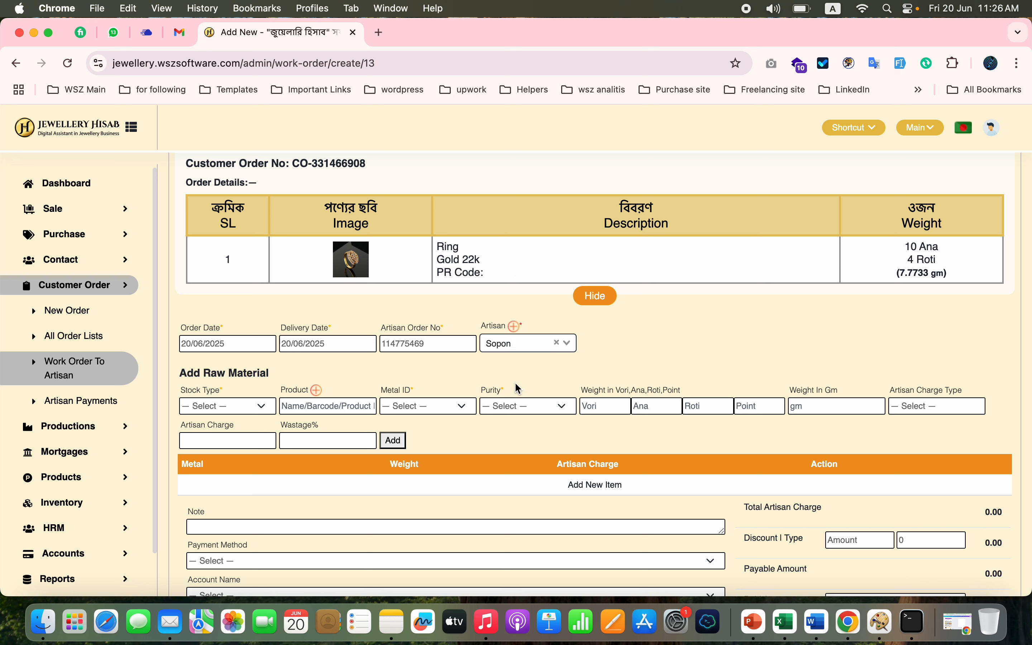
pyautogui.click(349, 342)
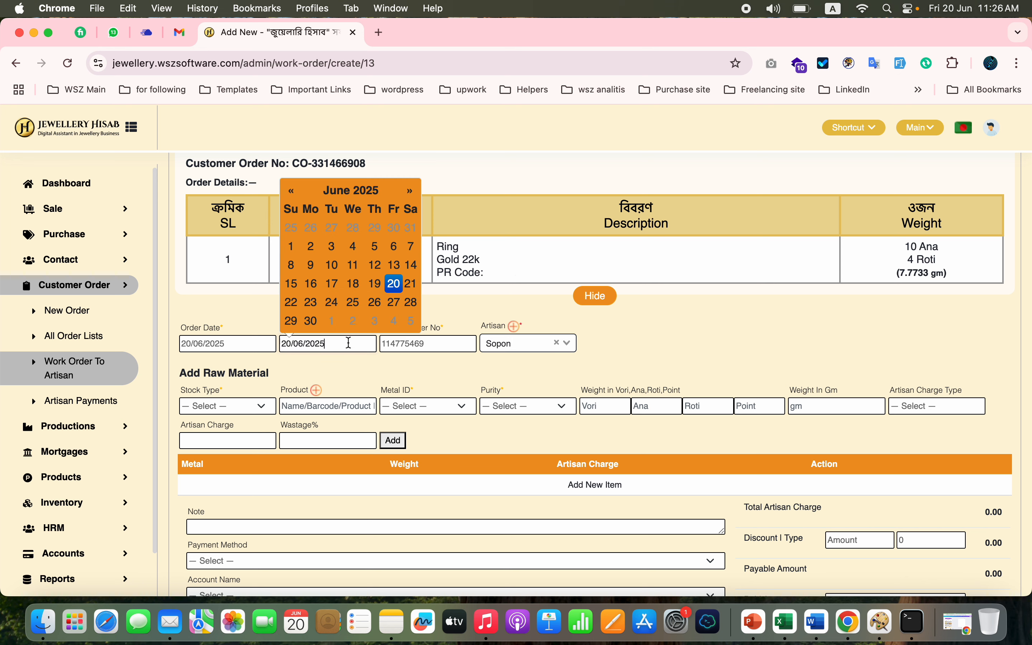
pyautogui.click(311, 302)
pyautogui.click(366, 379)
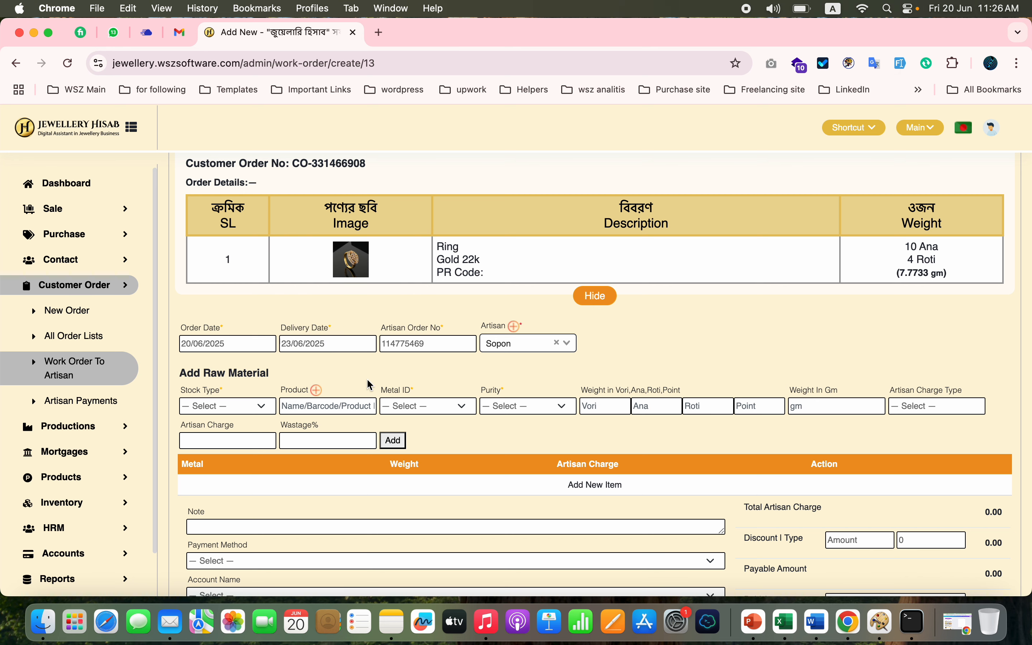
# - Choose Bar Gold (Raw Material) as the work order's stock type and Bar (Gold) with code BAR 002 as the product
pyautogui.scroll(-3, 367, 379)
pyautogui.click(256, 359)
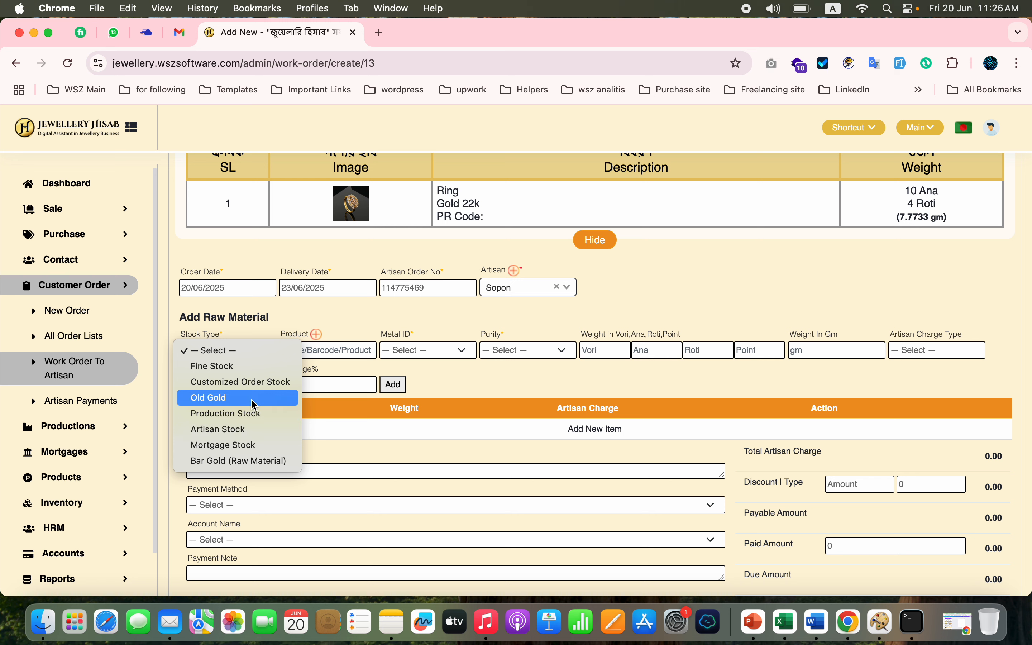
pyautogui.click(238, 462)
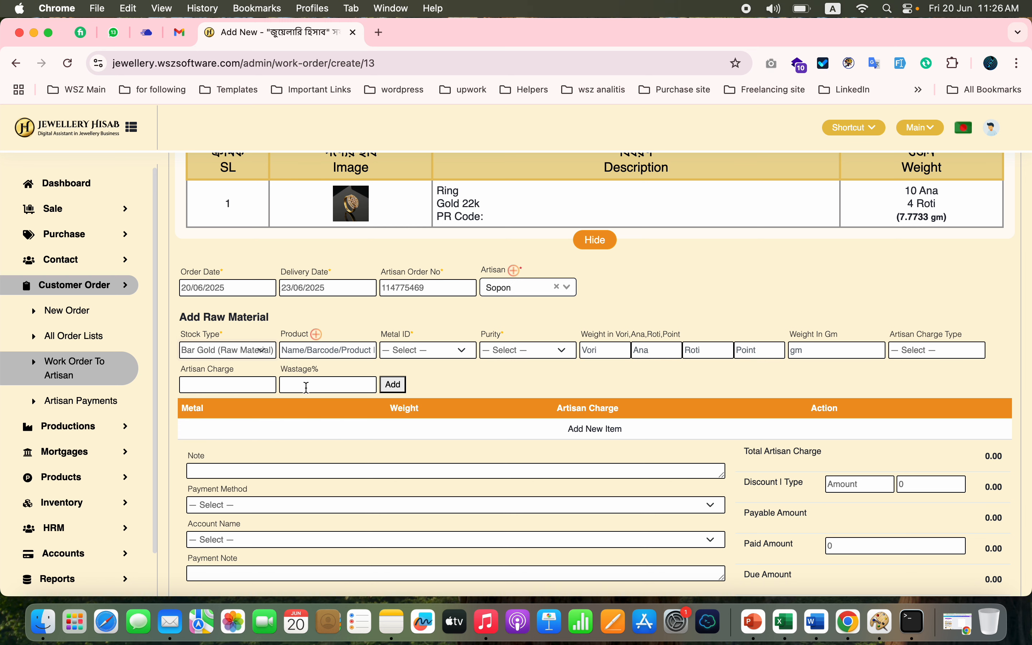
pyautogui.write('bar')
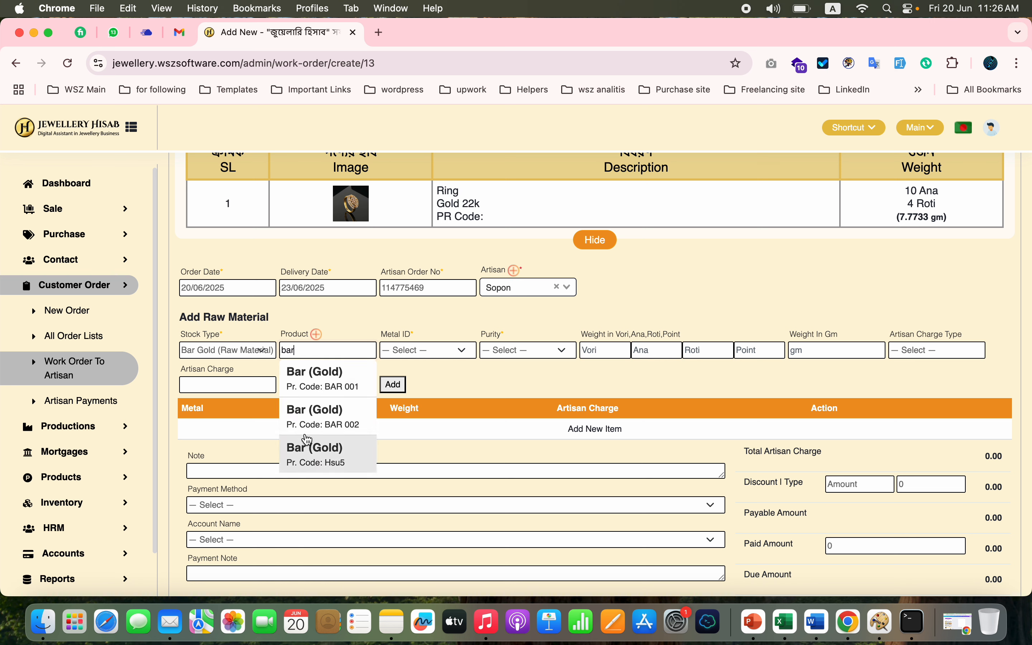
pyautogui.click(315, 419)
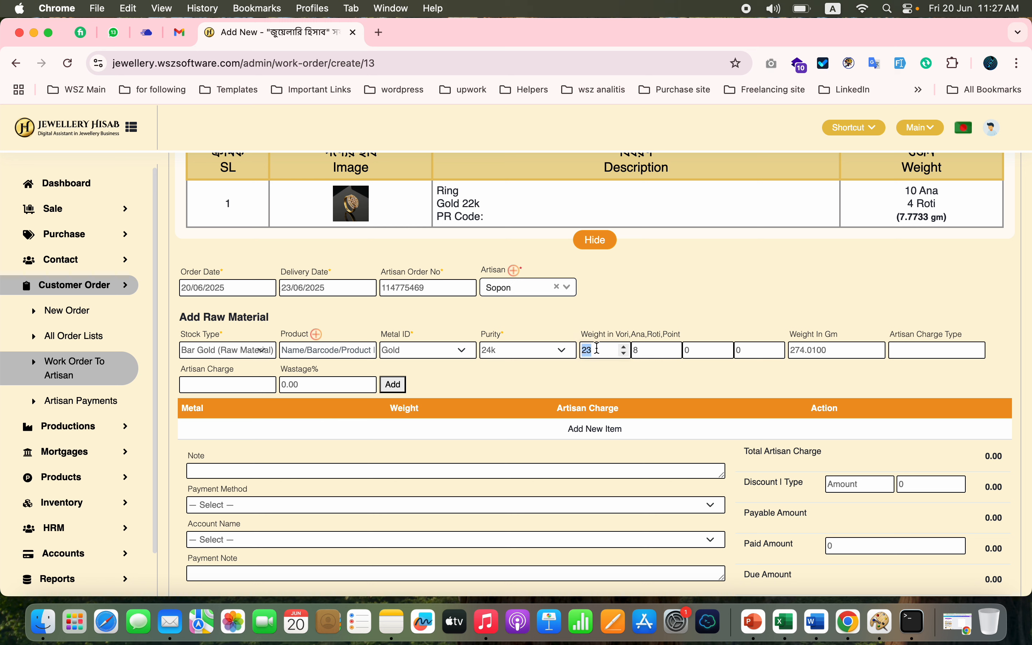
# - Set the gold bar's weight to 8 Ana, add it as raw material and submit the work order
pyautogui.press('BackSpace')
pyautogui.click(640, 351)
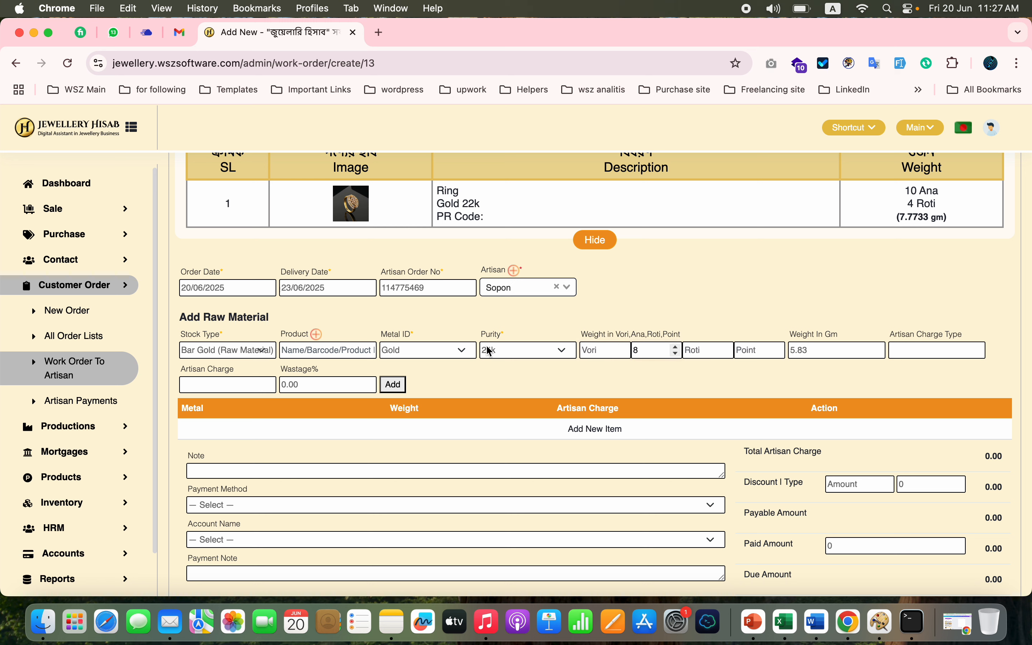
pyautogui.click(530, 351)
pyautogui.click(430, 371)
pyautogui.click(401, 390)
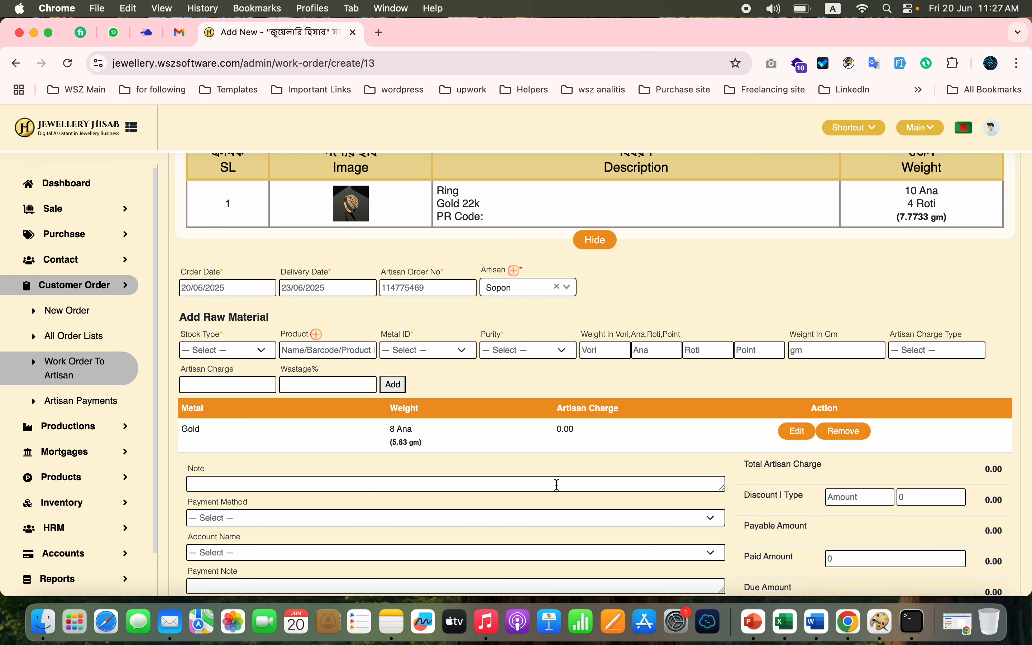
pyautogui.scroll(-5, 557, 485)
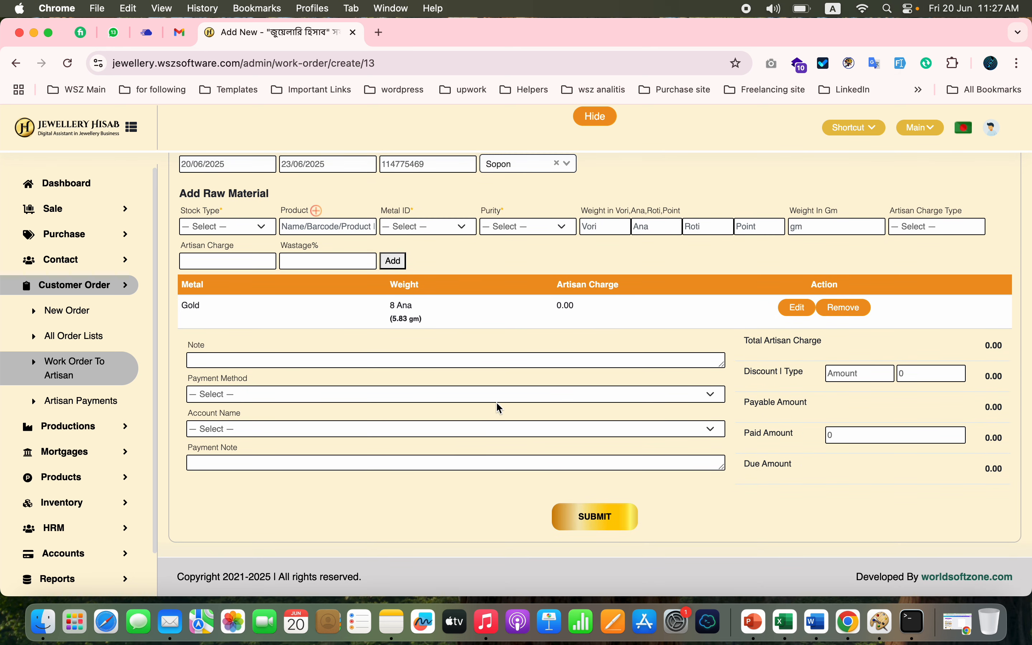
pyautogui.click(593, 513)
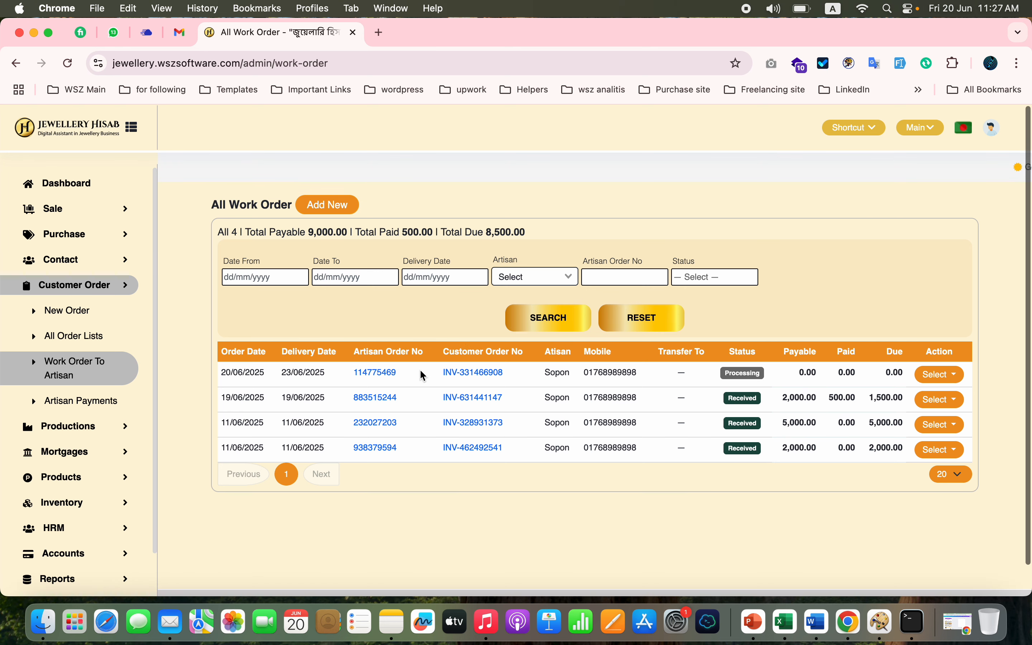
# - Review the new work order's invoice, including the customer order and artisan order information
pyautogui.click(384, 374)
pyautogui.scroll(-6, 514, 340)
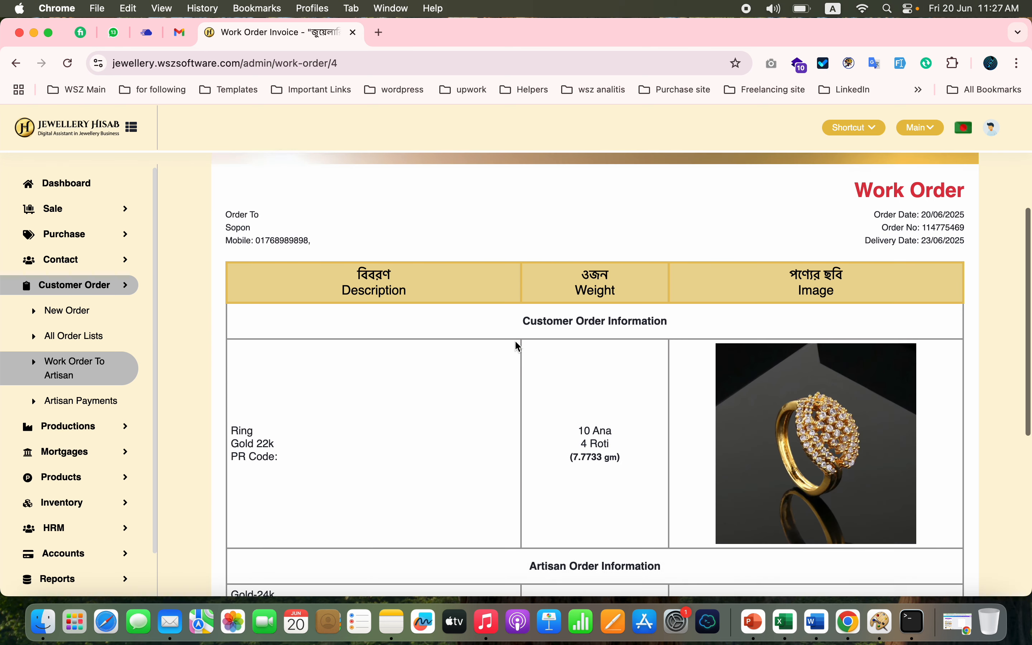
pyautogui.scroll(-3, 761, 392)
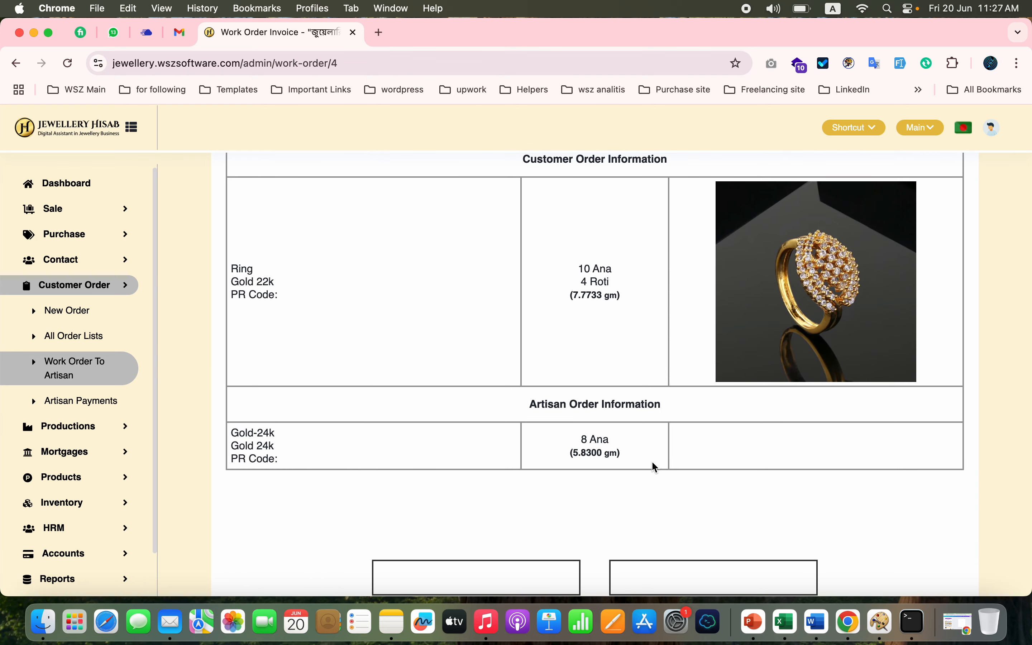
pyautogui.doubleClick(593, 453)
pyautogui.scroll(10, 760, 345)
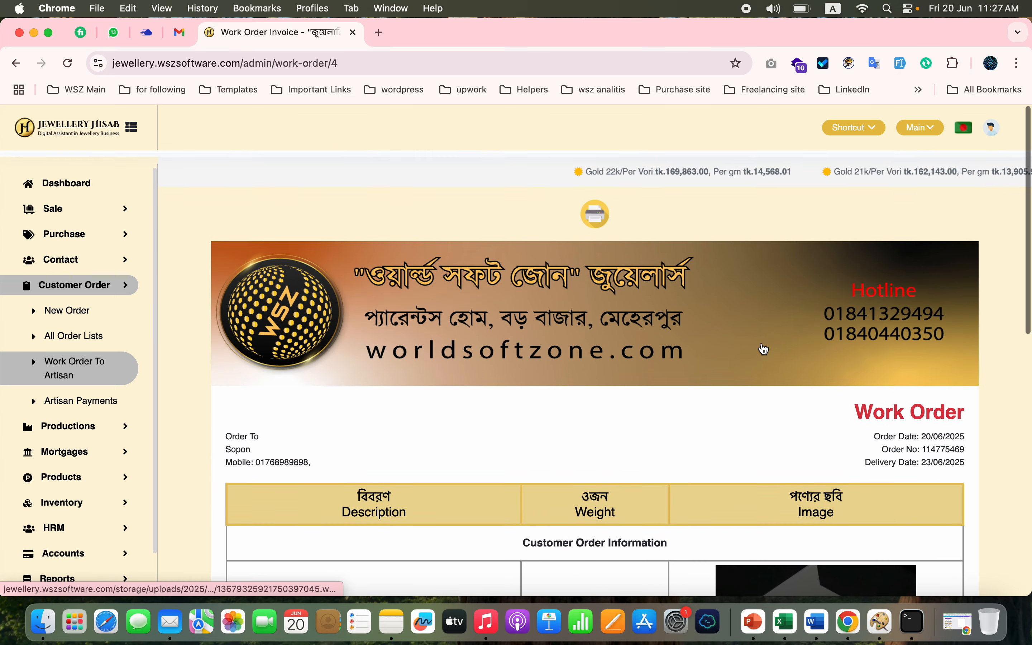
# - Receive the new ring work order from the artisan and confirm the receipt with the used metal fields left empty
pyautogui.click(90, 376)
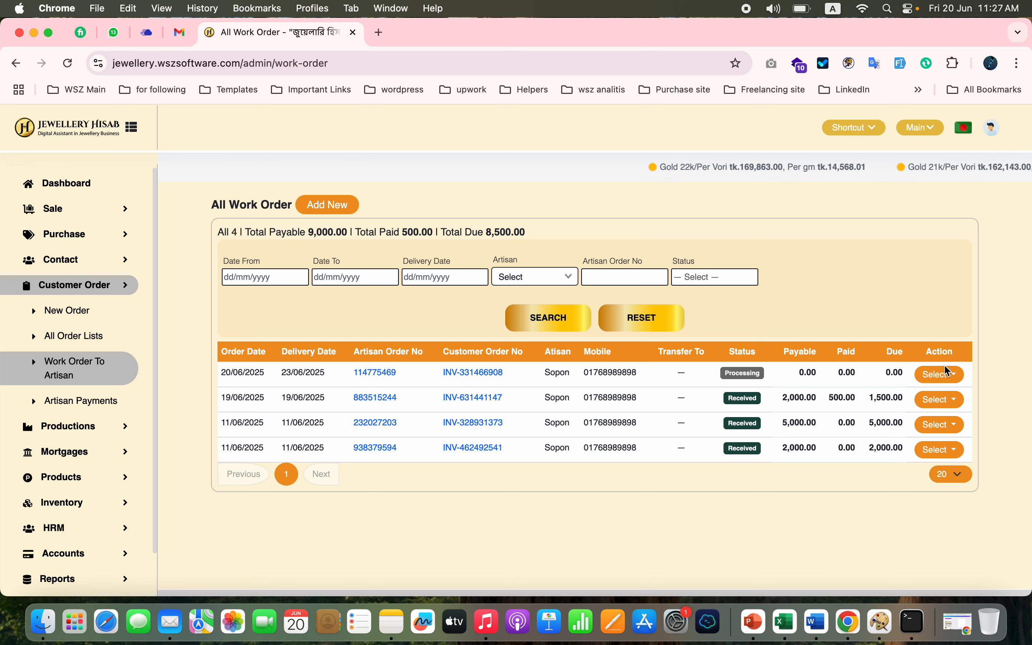
pyautogui.click(940, 384)
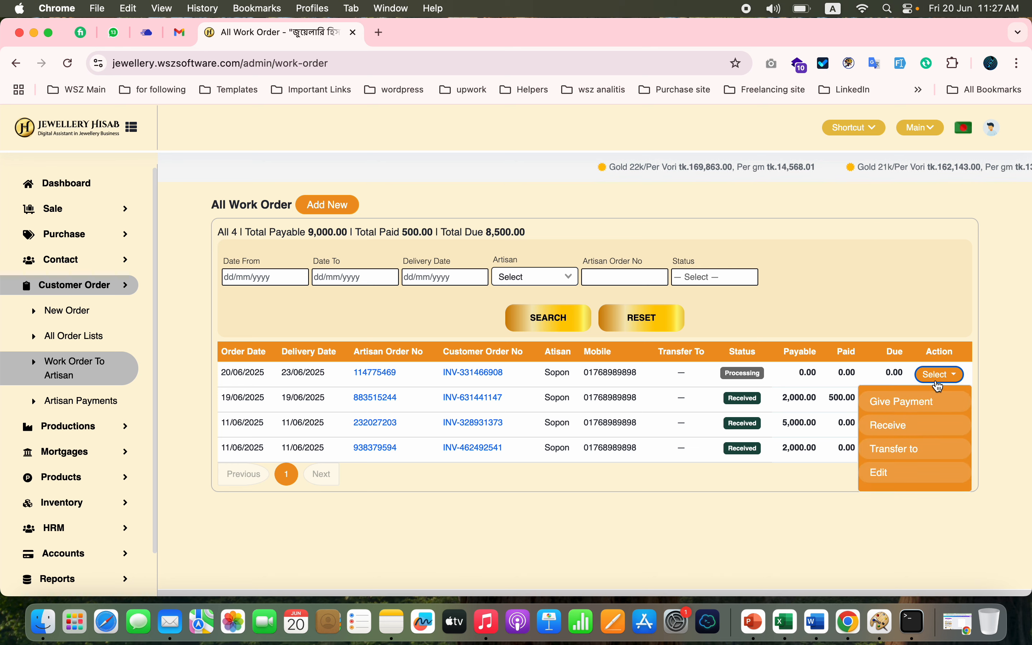
pyautogui.click(897, 426)
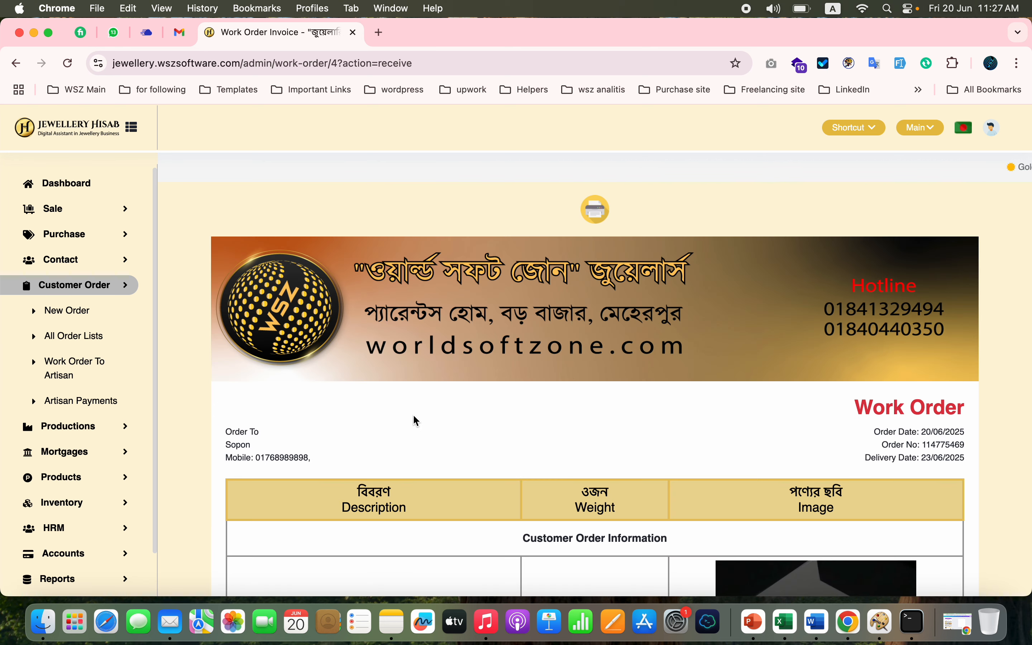
pyautogui.scroll(-10, 413, 417)
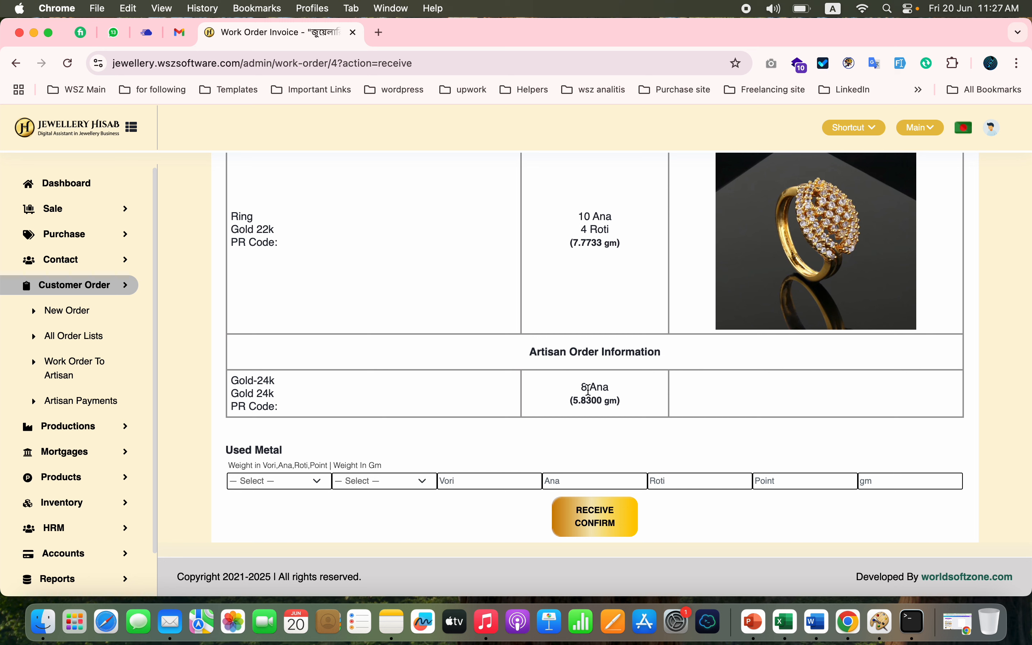
pyautogui.click(318, 484)
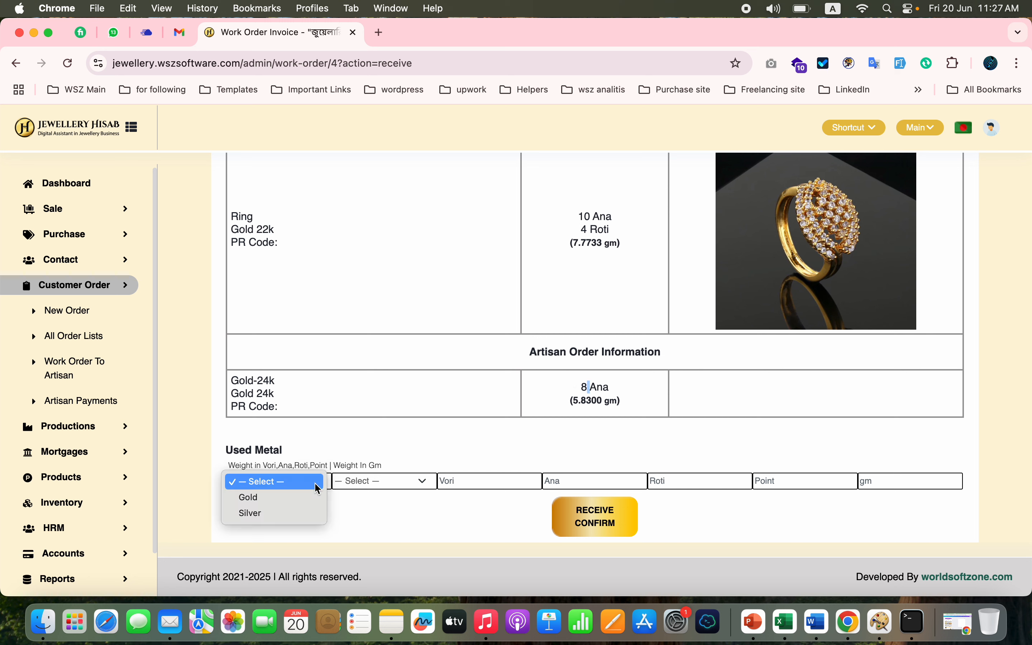
pyautogui.click(418, 452)
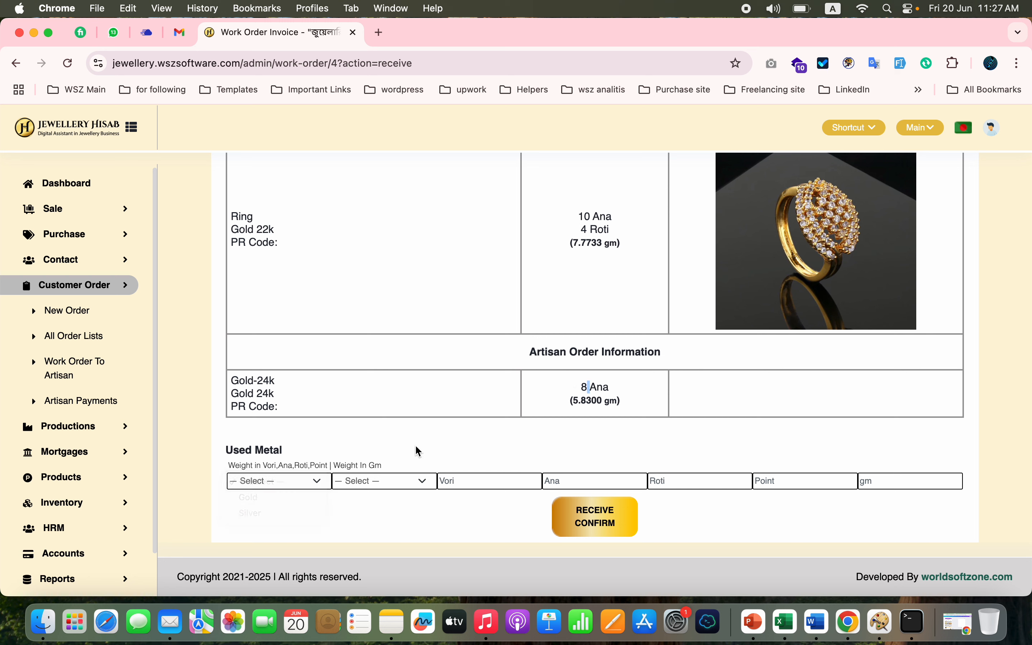
pyautogui.click(599, 528)
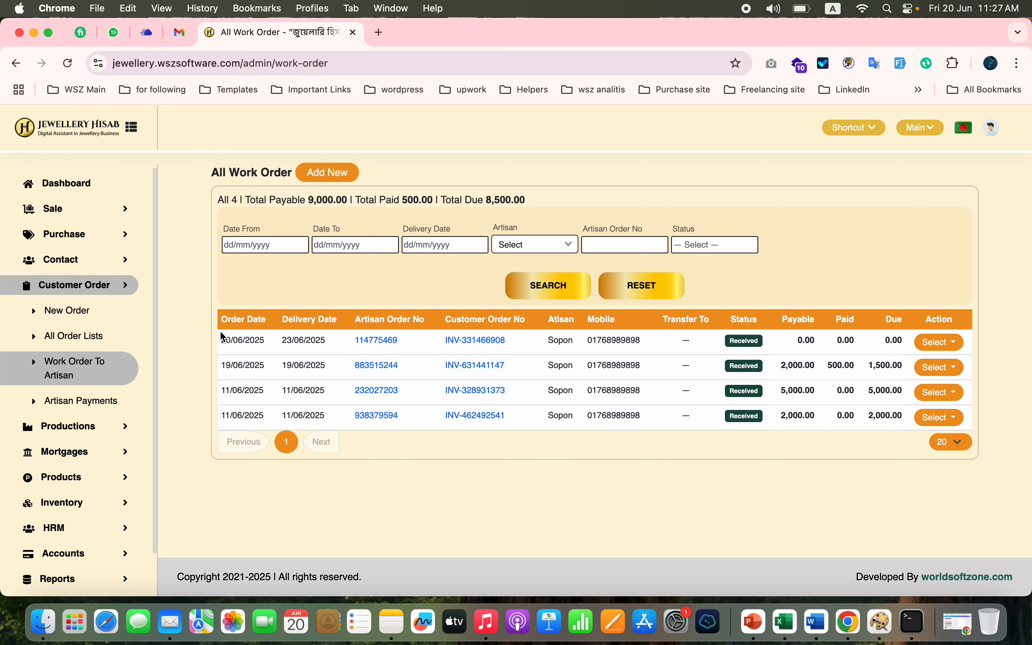
# - Check the ring order's status and received amount in the list of all customer orders
pyautogui.click(90, 338)
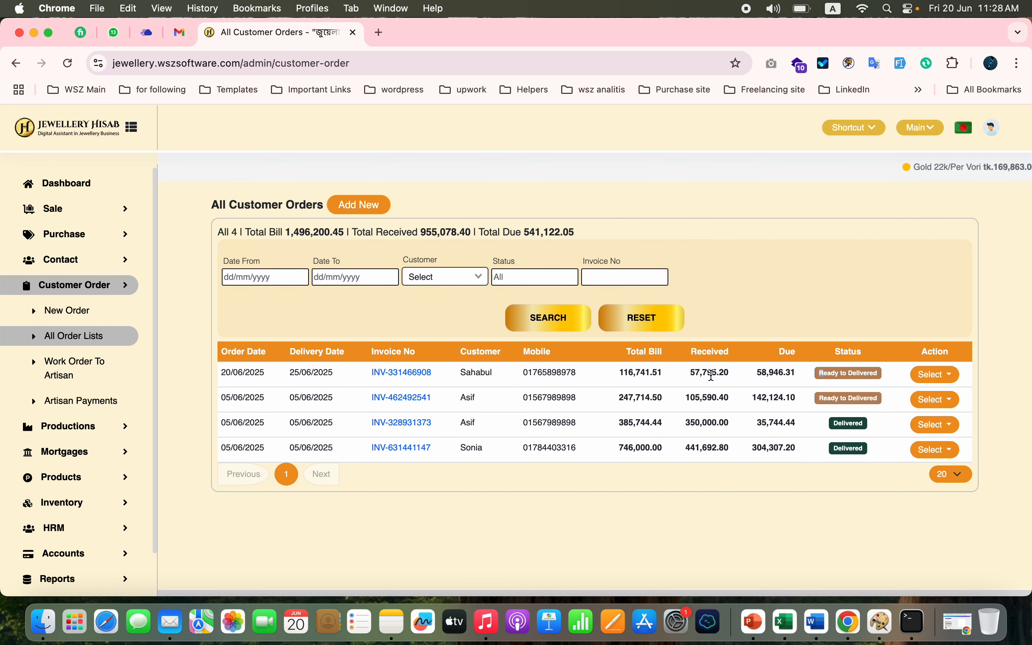
pyautogui.doubleClick(712, 375)
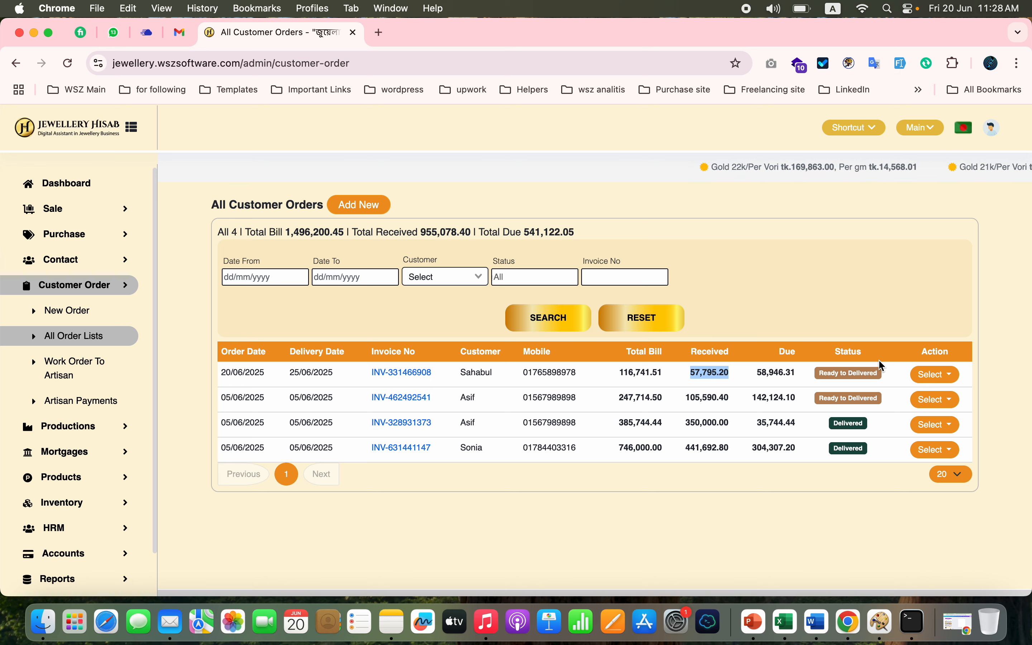
pyautogui.click(932, 375)
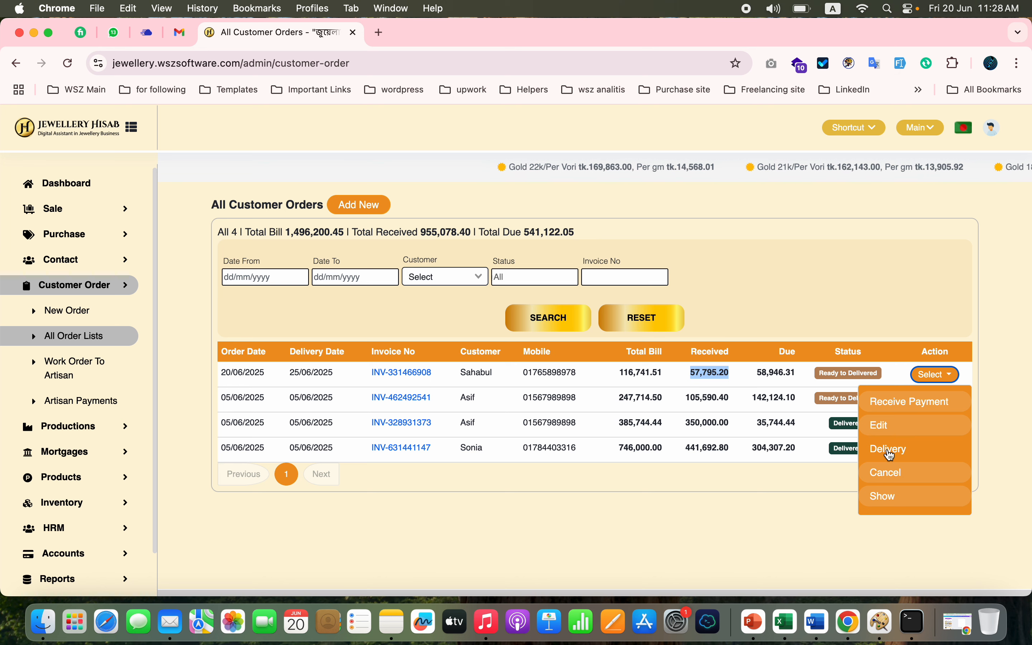
pyautogui.doubleClick(721, 372)
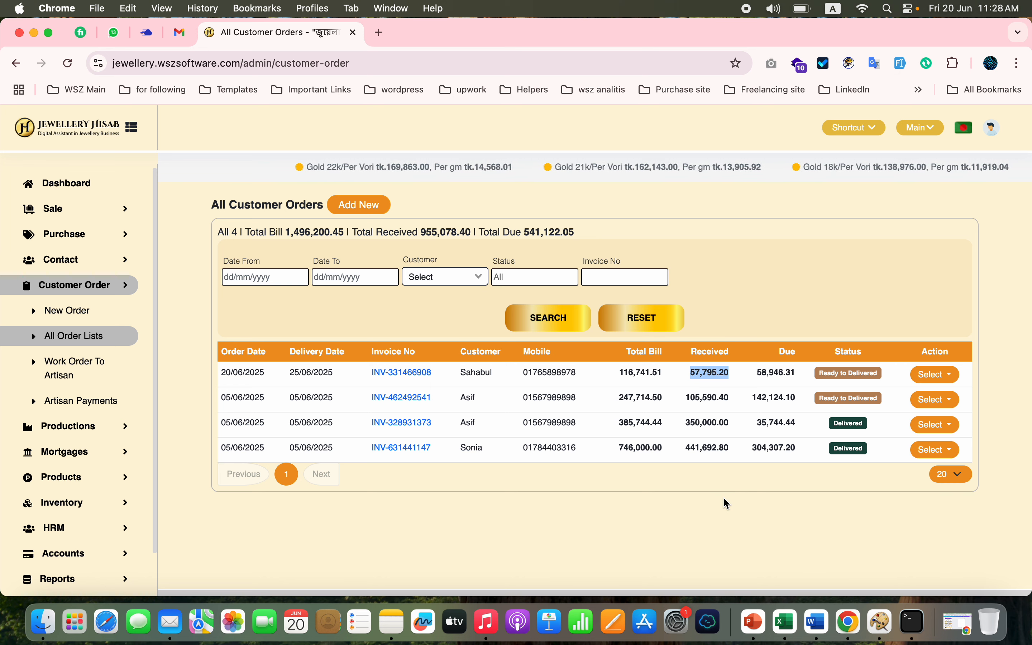
# - Mark the ring order as delivered and approve the confirmation
pyautogui.click(934, 375)
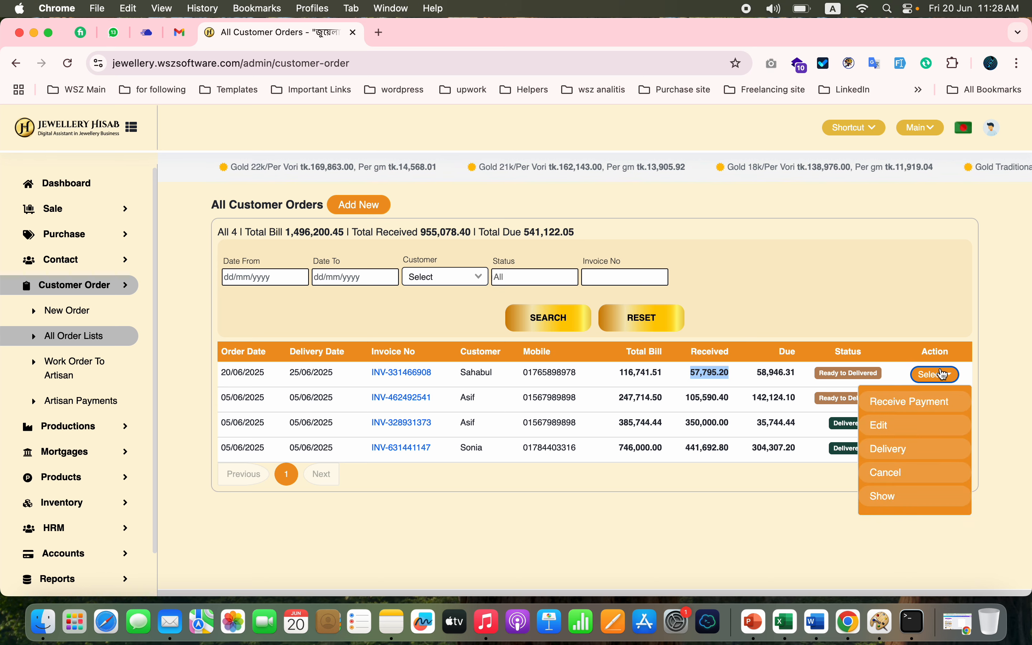
pyautogui.click(889, 449)
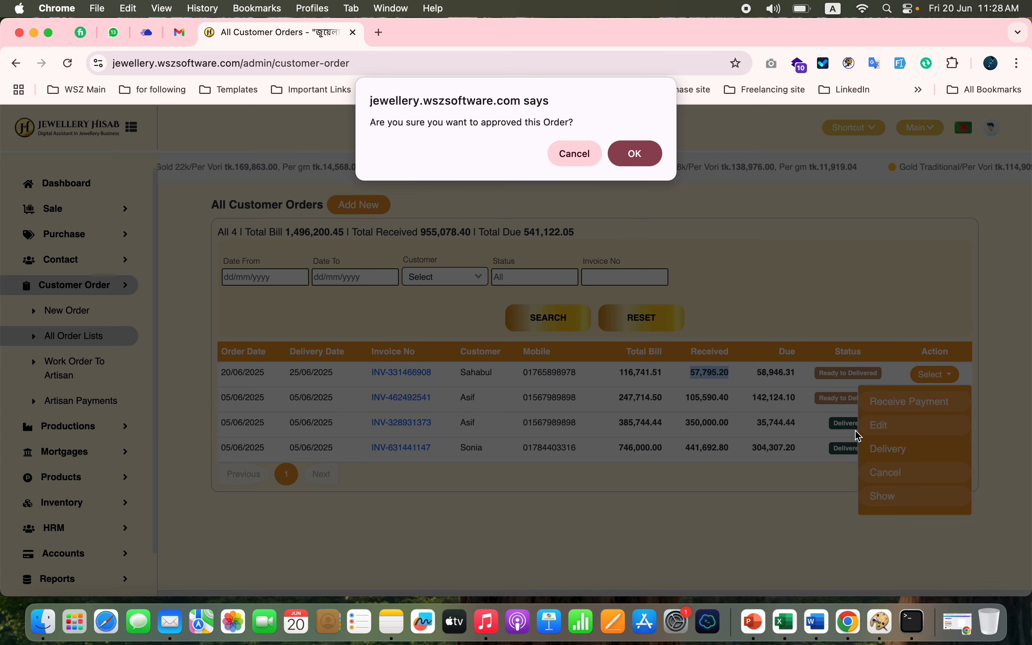
pyautogui.click(642, 154)
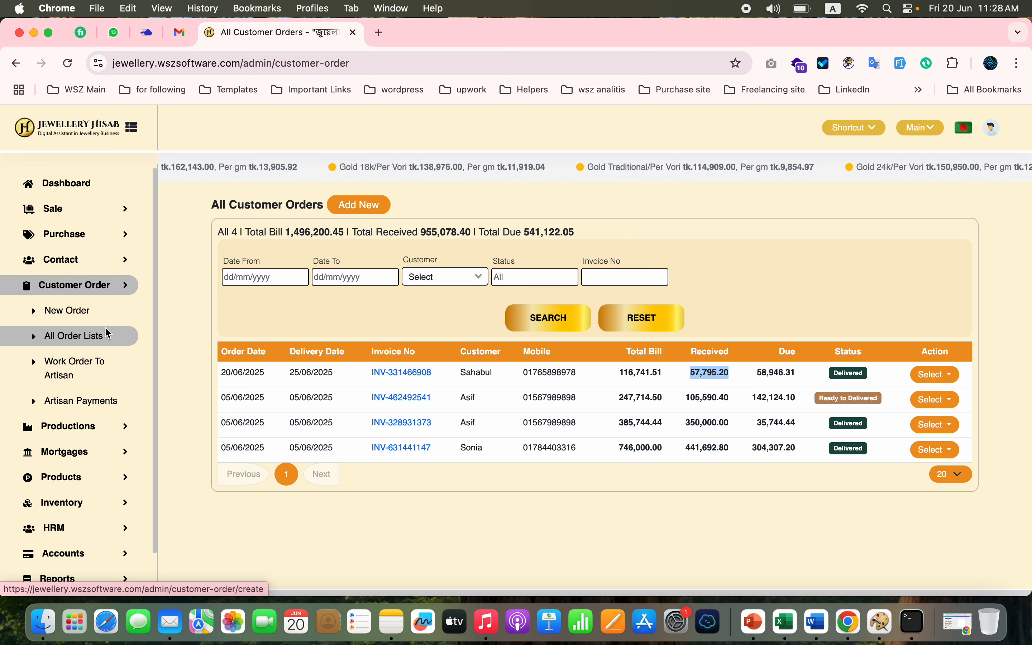
# - Review the payments and balance on the delivered ring order's invoice
pyautogui.click(408, 375)
pyautogui.scroll(-10, 715, 424)
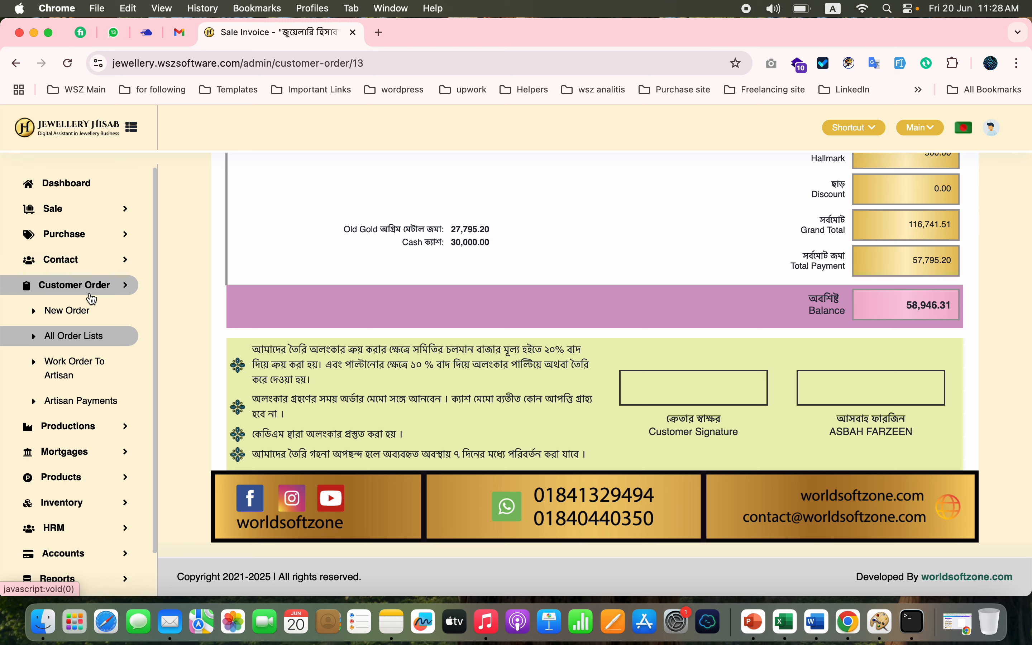
# - Open the form for adding a new production and look at its artisan and stock type choices without selecting any
pyautogui.click(80, 432)
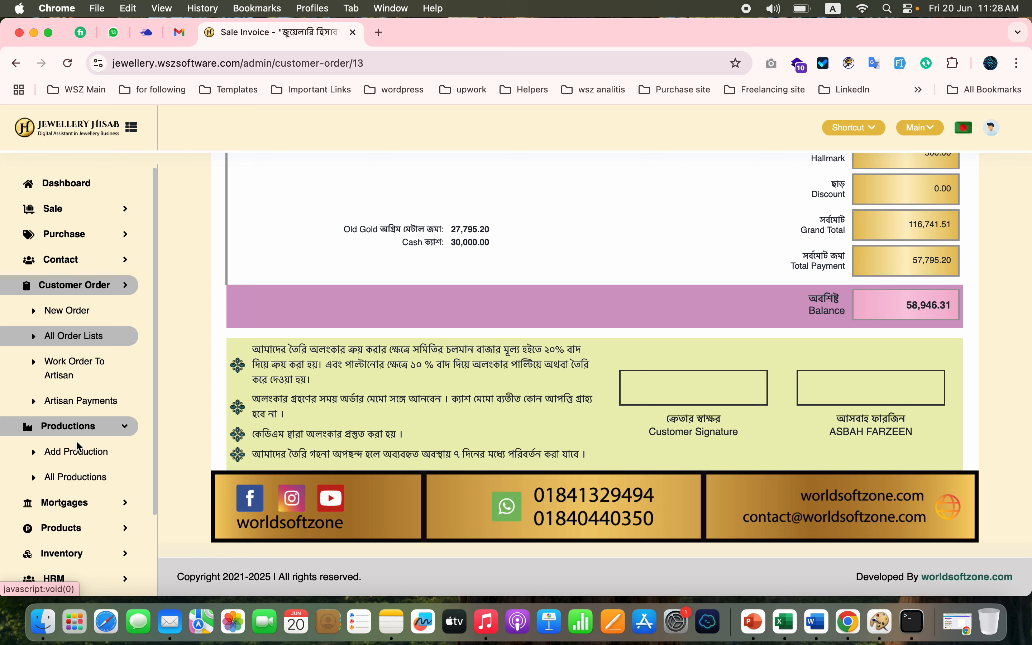
pyautogui.click(95, 455)
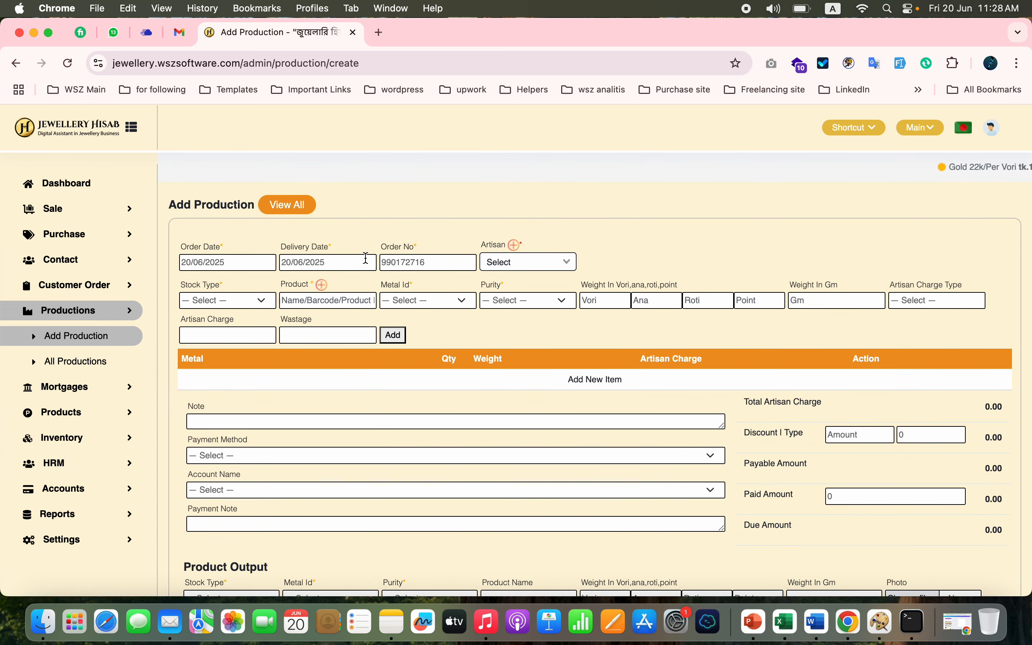
pyautogui.click(553, 262)
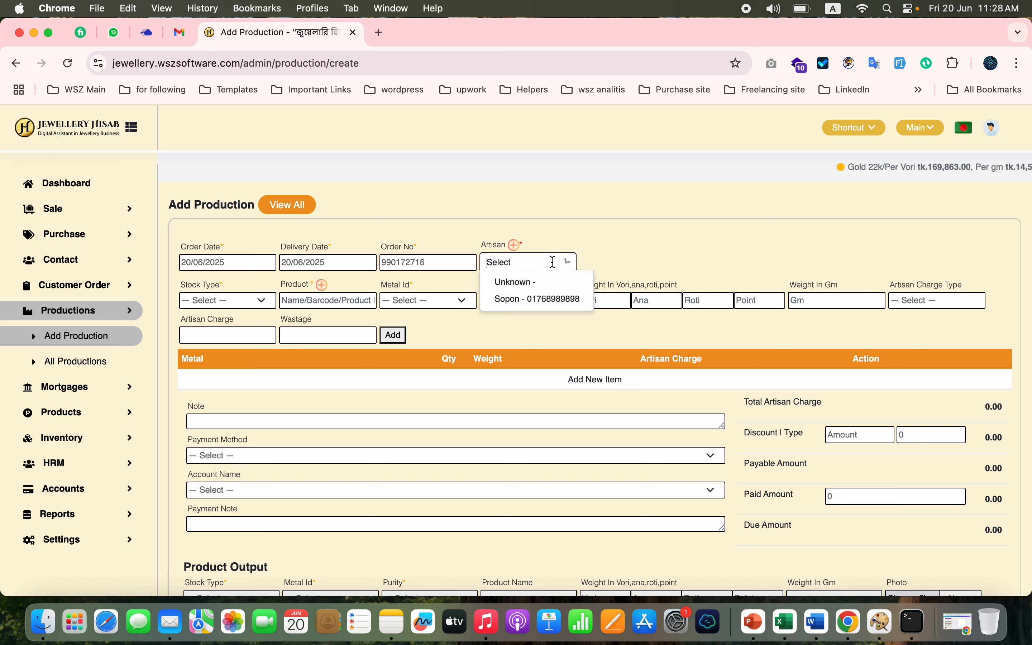
pyautogui.click(638, 230)
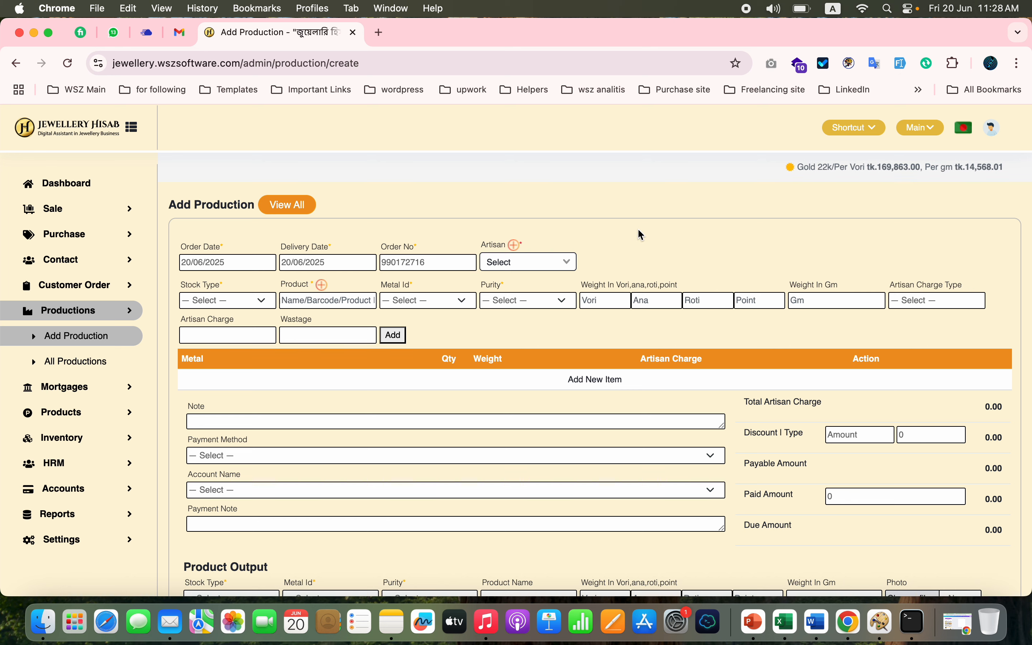
pyautogui.click(249, 304)
pyautogui.click(593, 213)
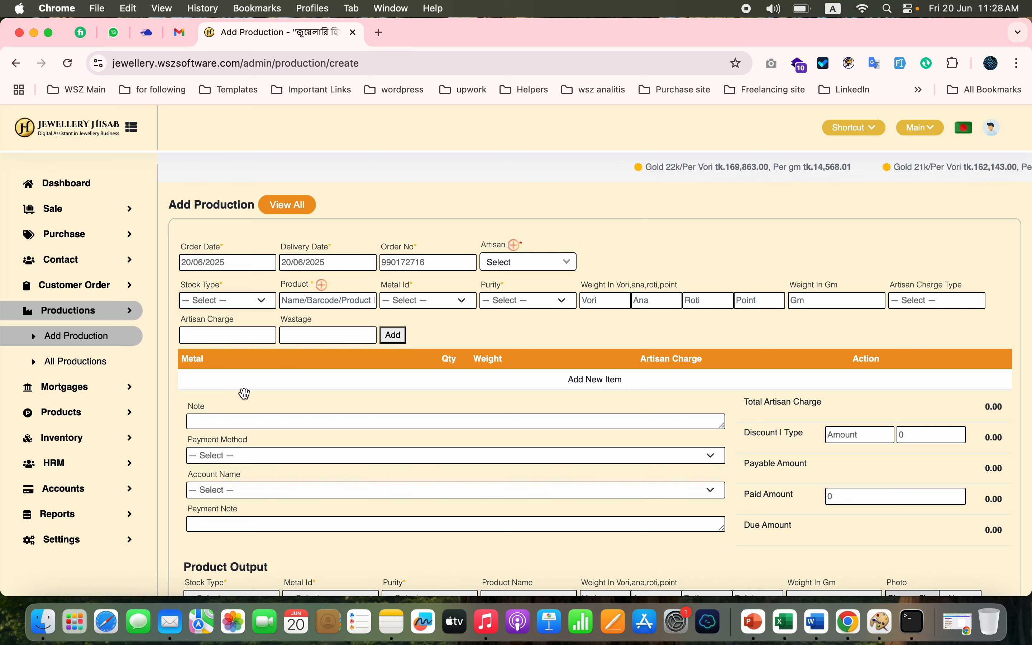
# - Open the product label printing page and look through the barcode labels
pyautogui.click(95, 395)
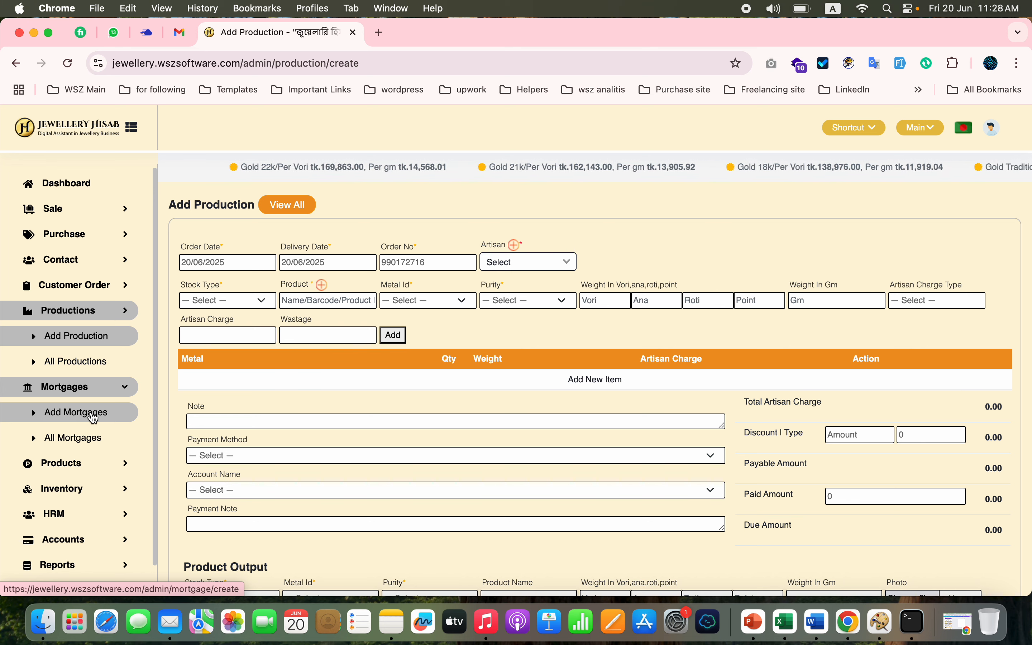
pyautogui.click(118, 472)
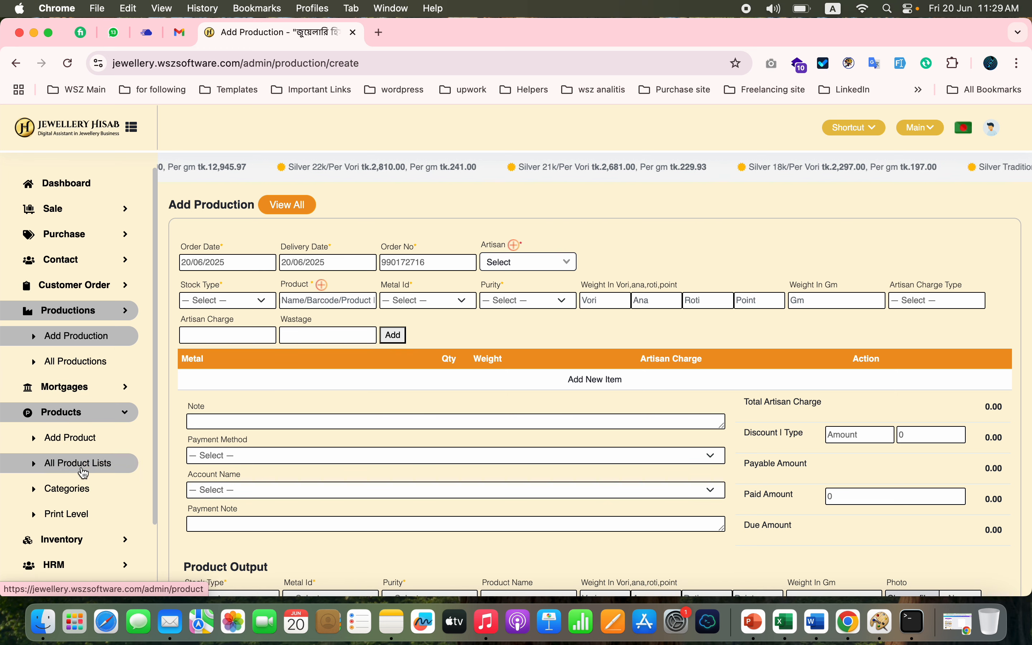
pyautogui.scroll(-3, 86, 448)
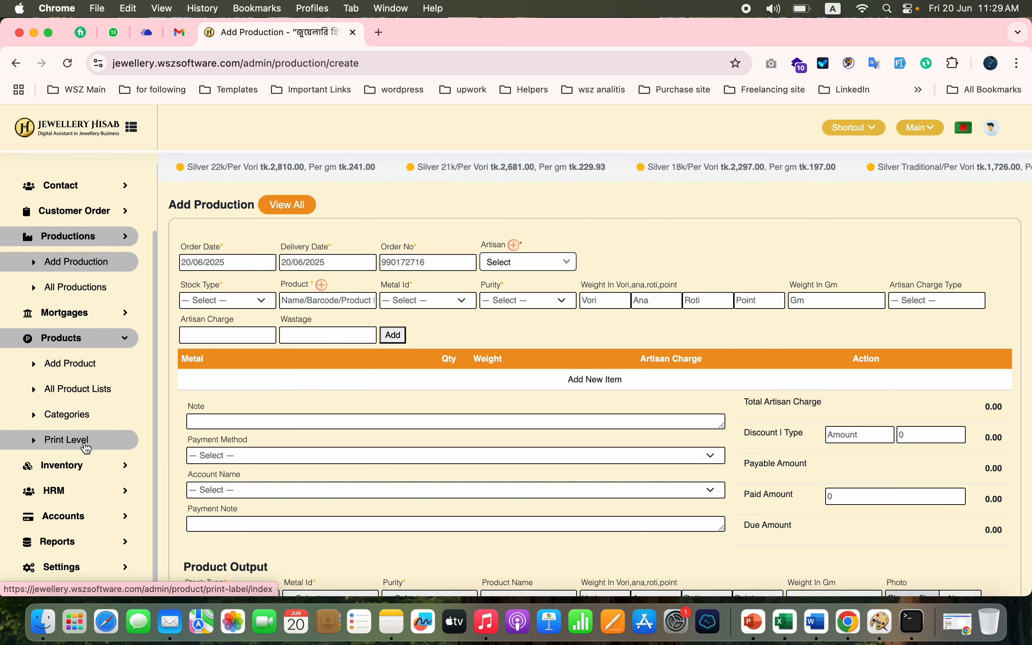
pyautogui.click(87, 442)
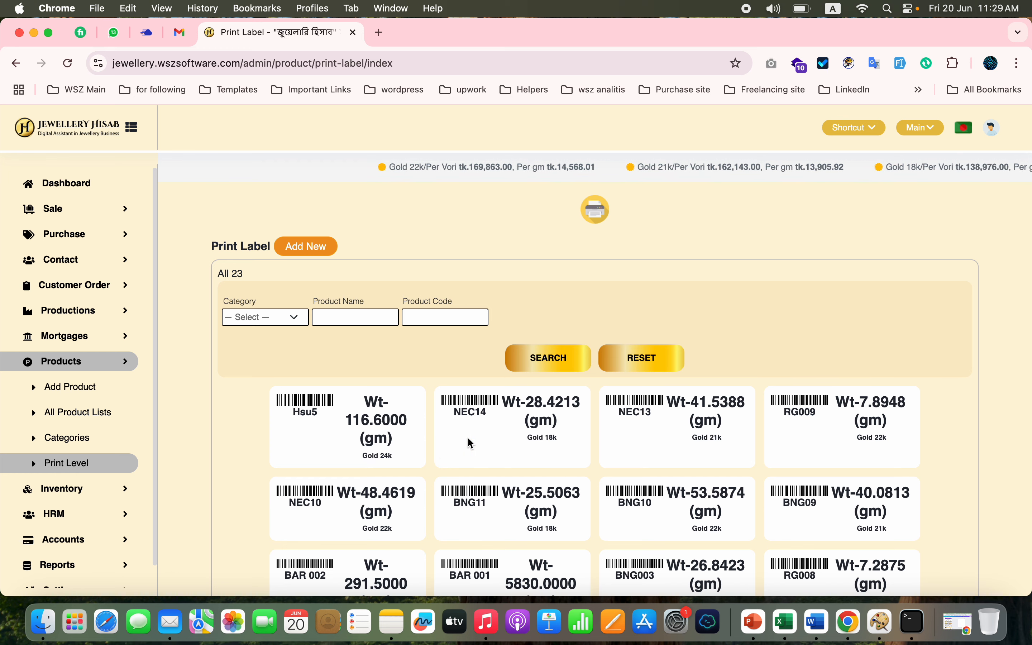
pyautogui.scroll(-3, 469, 439)
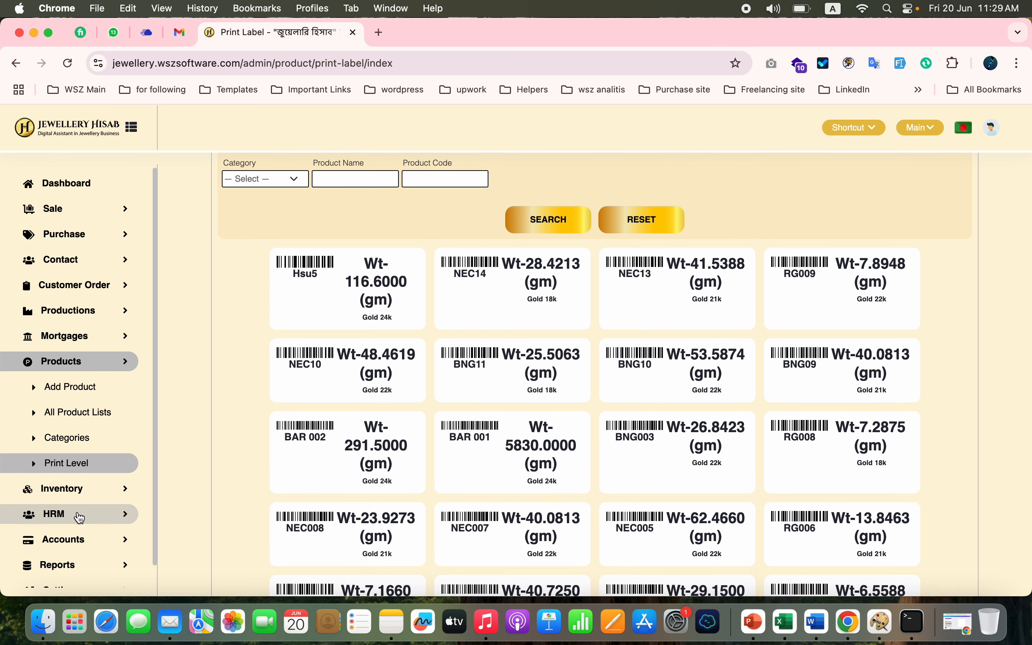
# - Open the inventory's Opening Stock list
pyautogui.click(106, 499)
pyautogui.scroll(-2, 107, 470)
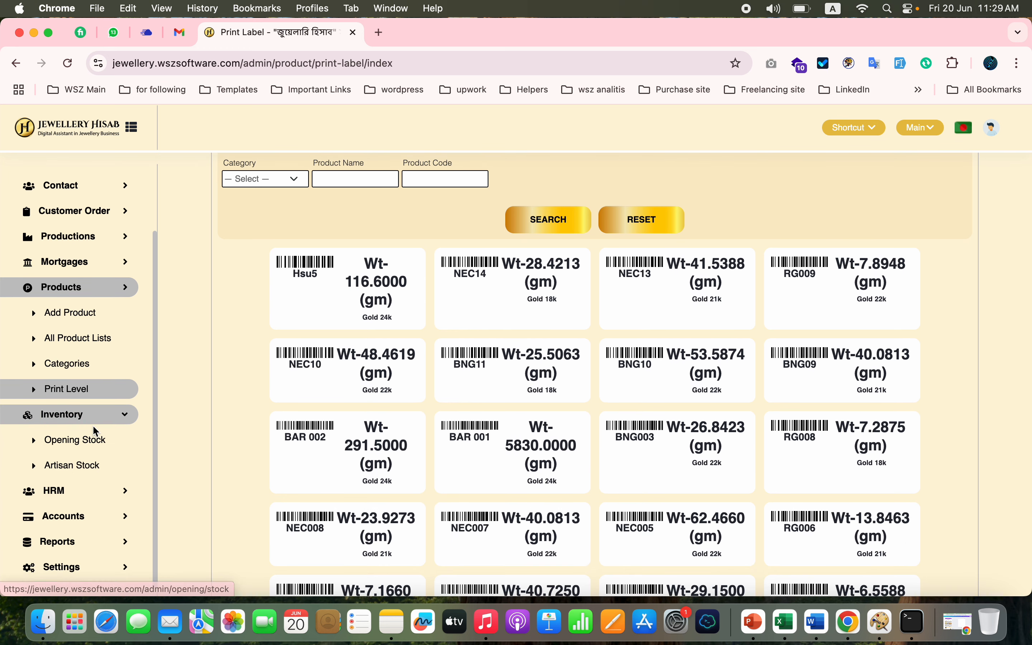
pyautogui.click(113, 448)
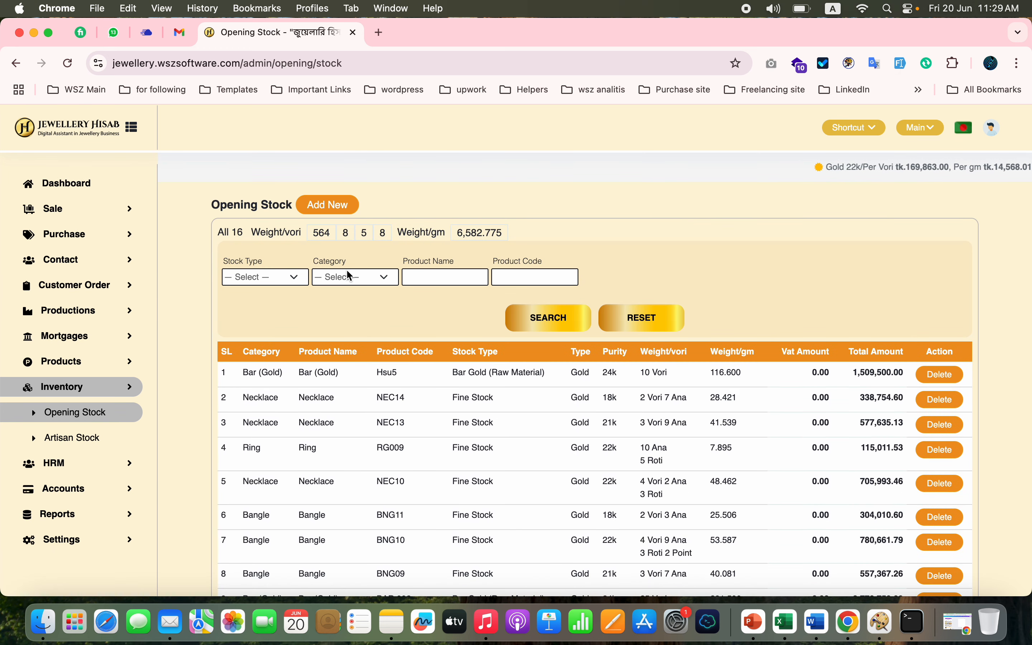
# - Look over the HRM and Accounts functions and open the Others Expense list
pyautogui.click(94, 464)
pyautogui.scroll(-3, 95, 466)
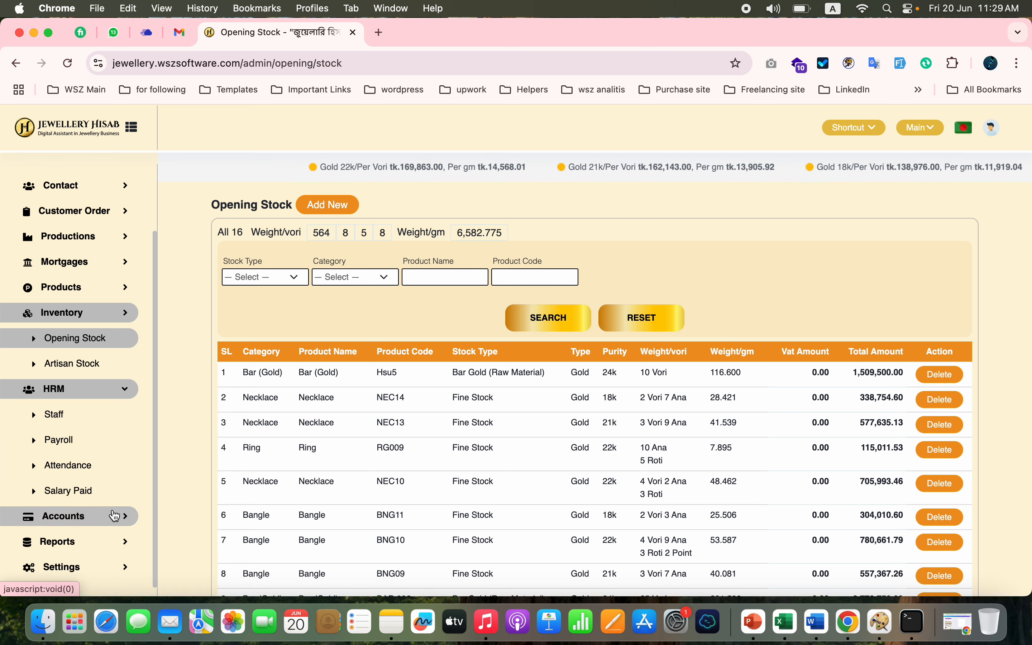
pyautogui.click(112, 516)
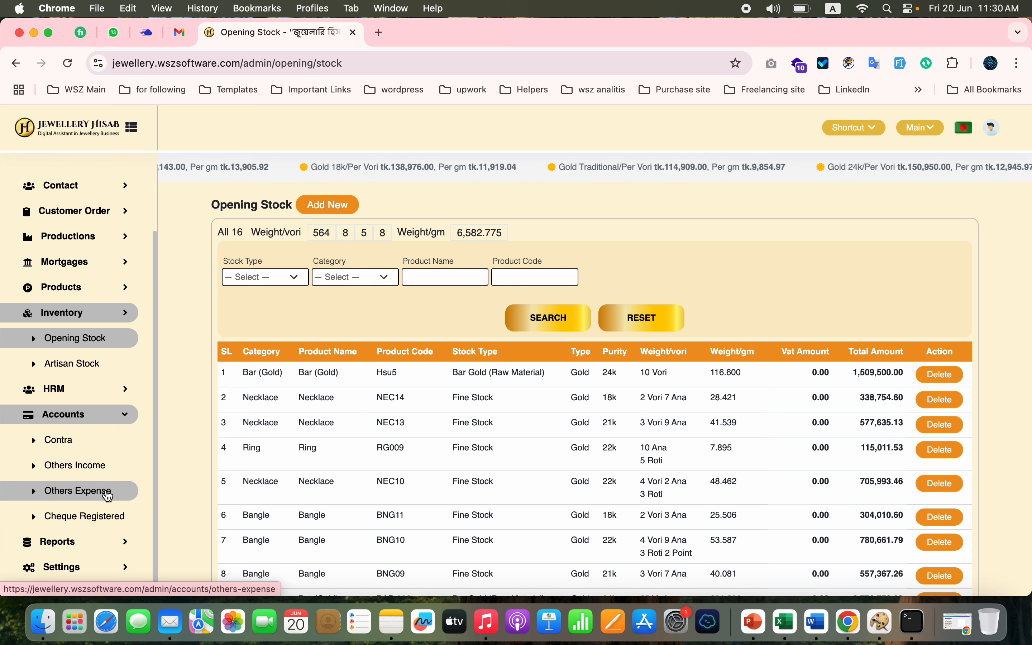
pyautogui.click(107, 495)
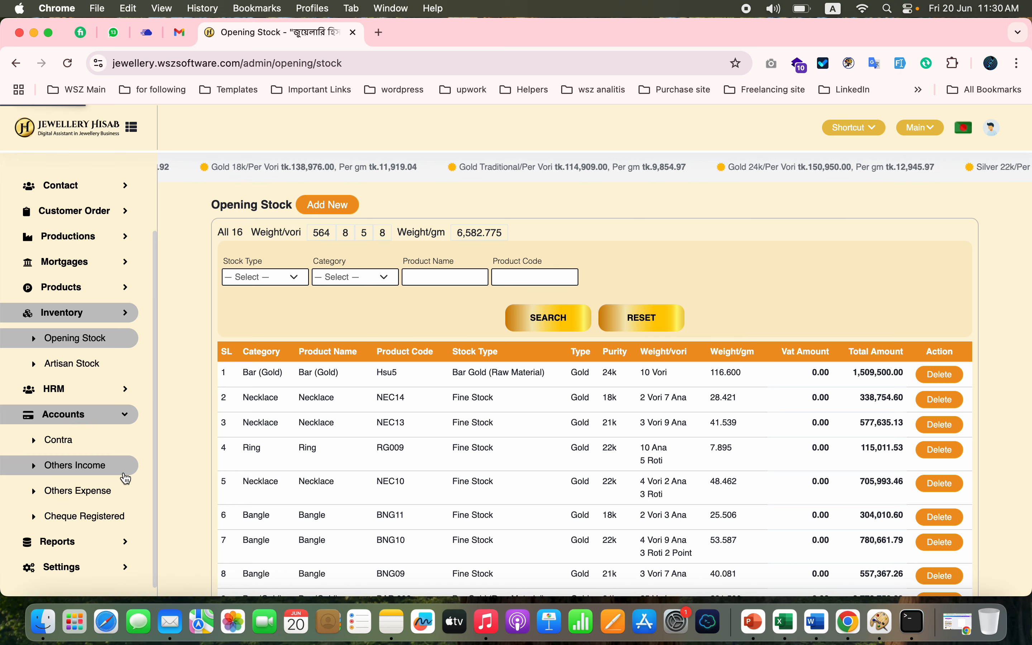
pyautogui.scroll(-1, 87, 511)
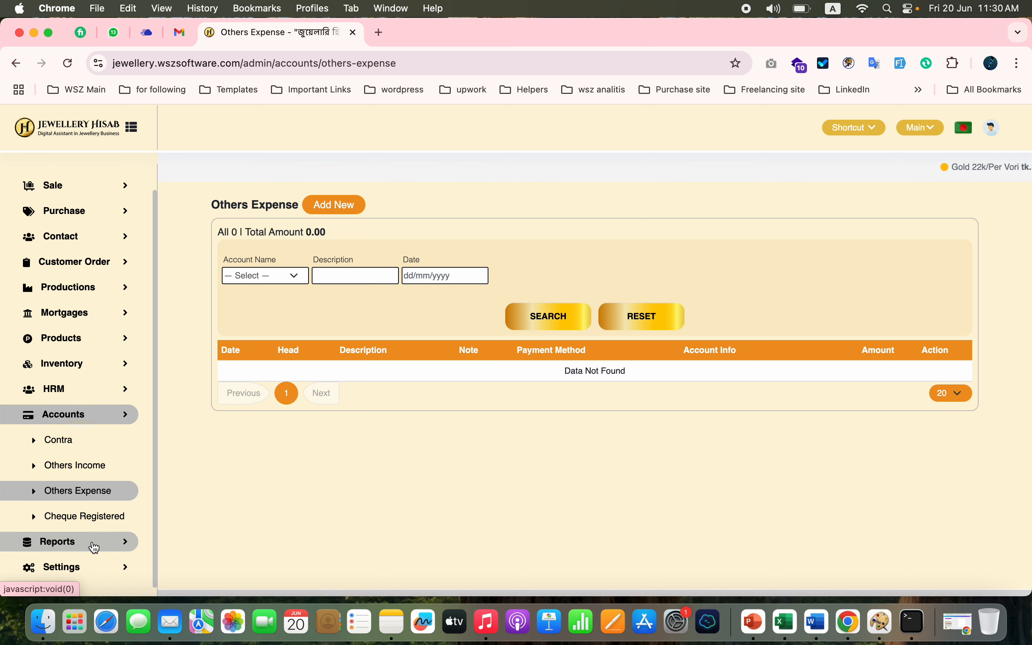
# - Look over the accounts and sales report types and open the Halkhata report
pyautogui.click(79, 540)
pyautogui.scroll(-5, 68, 546)
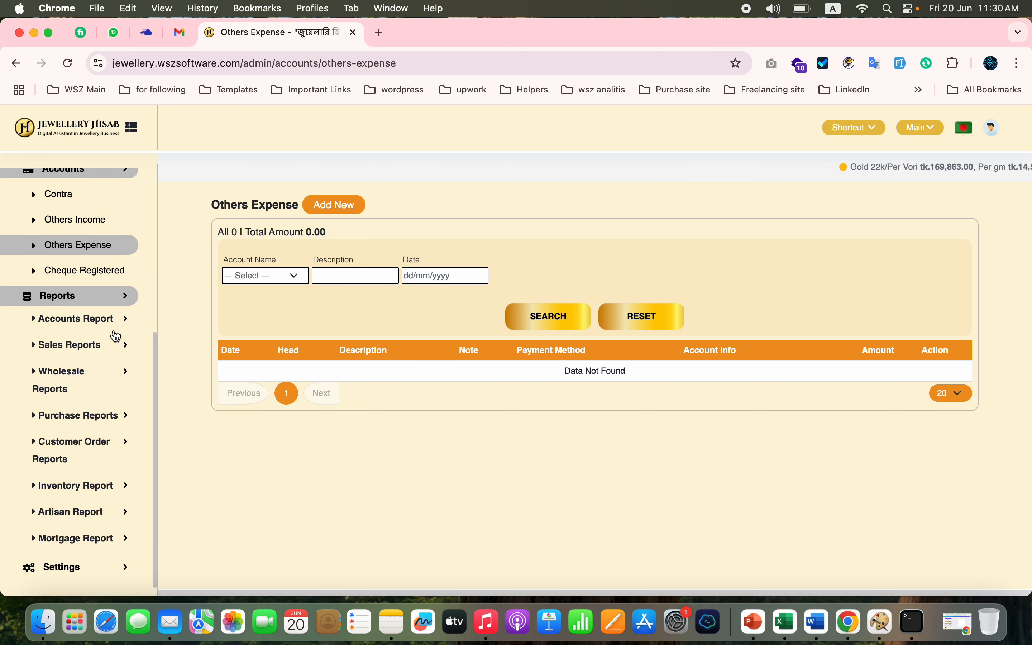
pyautogui.click(123, 325)
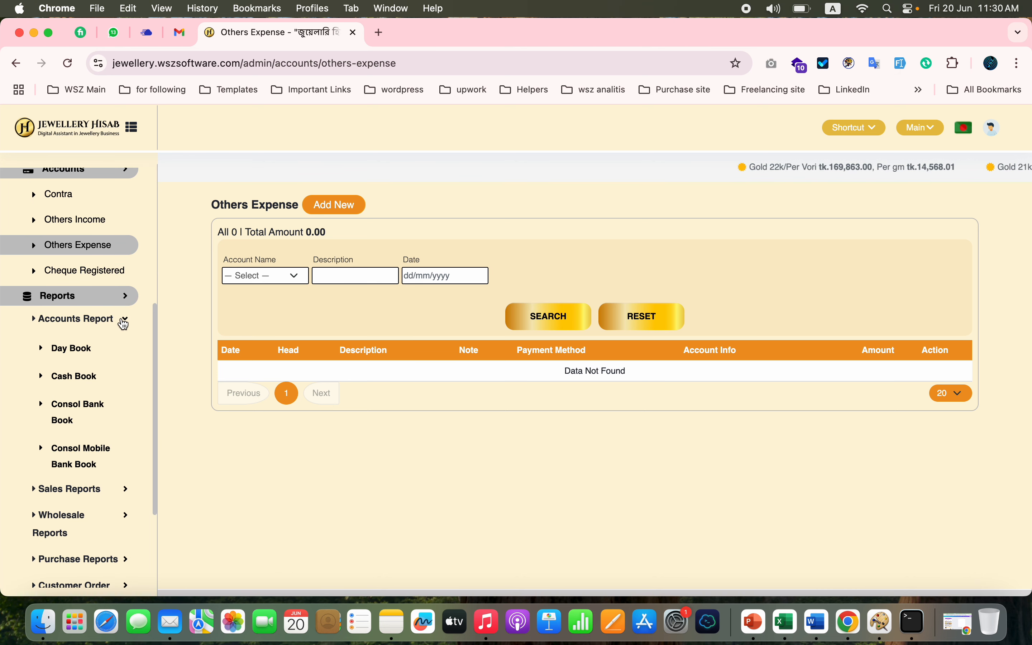
pyautogui.click(123, 324)
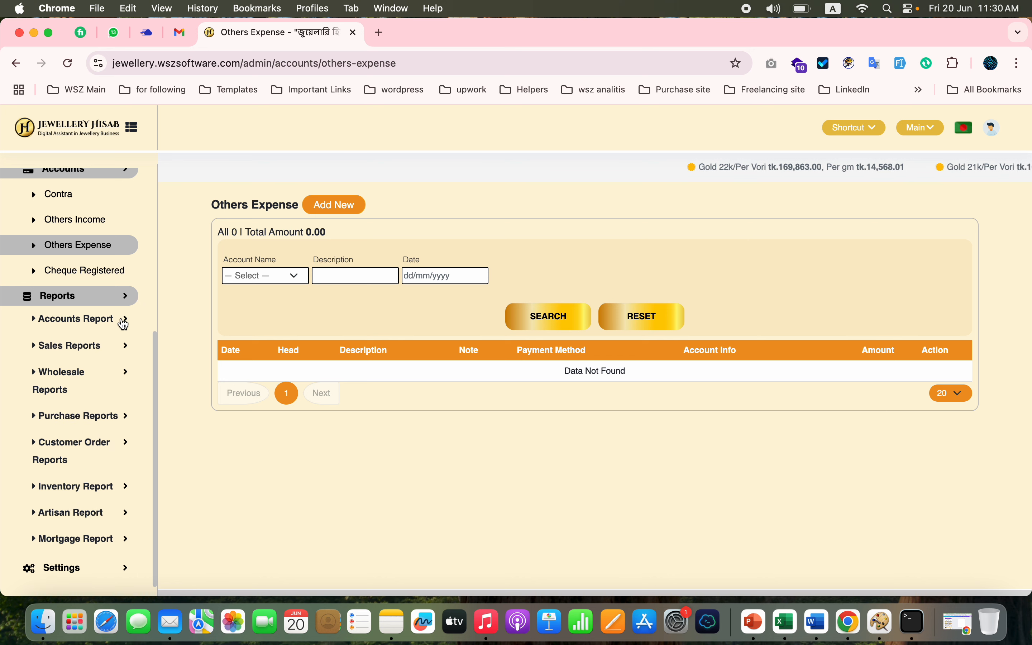
pyautogui.click(101, 352)
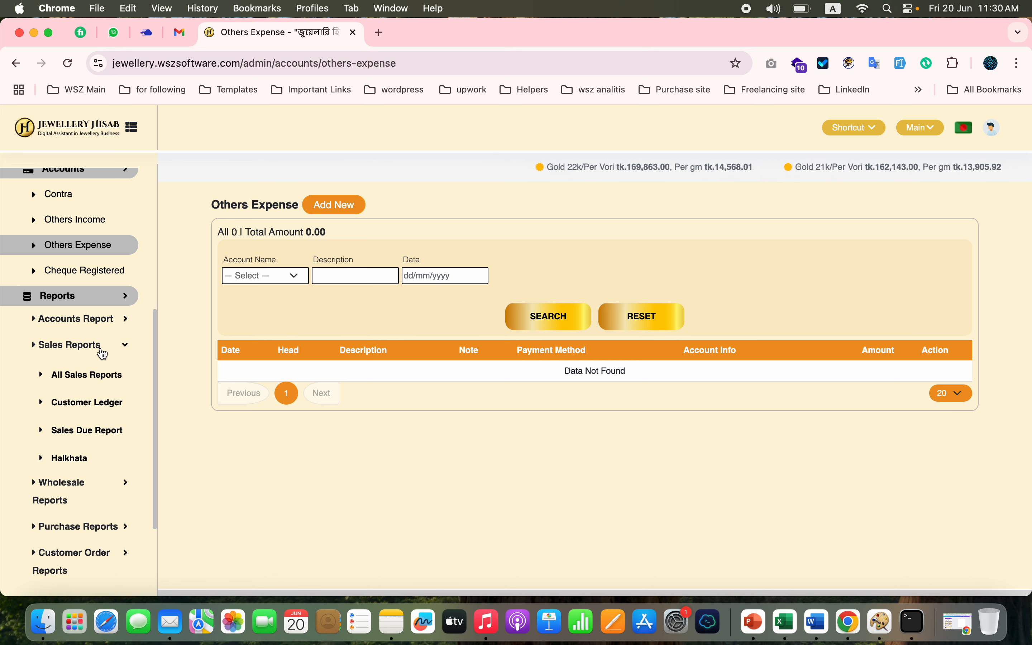
pyautogui.click(70, 460)
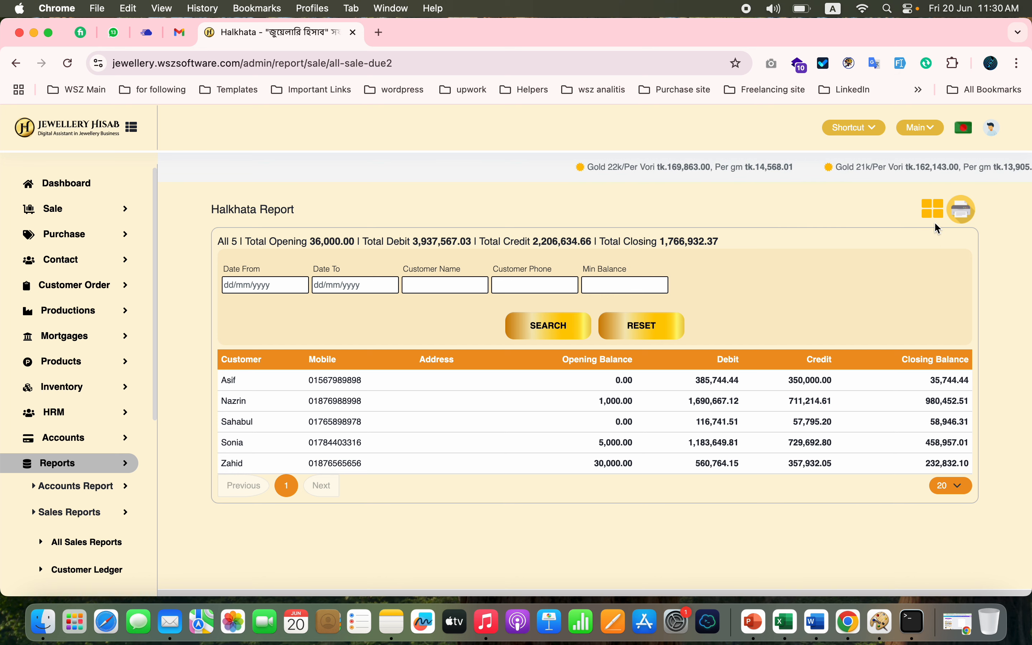
# - Show the Halkhata report as invitation cards and look through the customers' cards
pyautogui.click(938, 211)
pyautogui.scroll(-5, 733, 422)
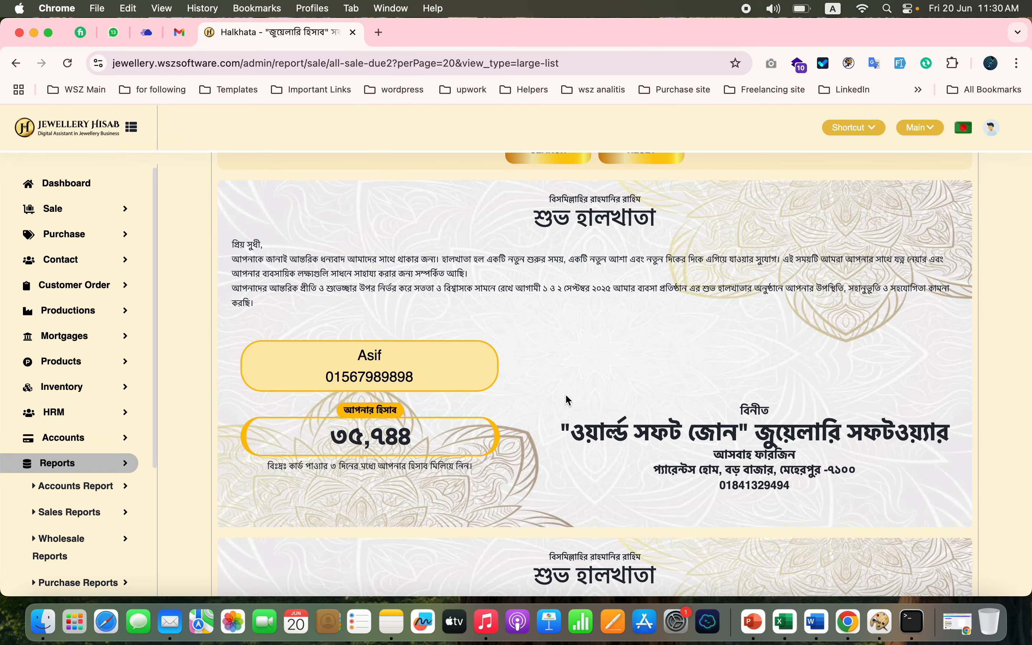
pyautogui.scroll(-10, 573, 460)
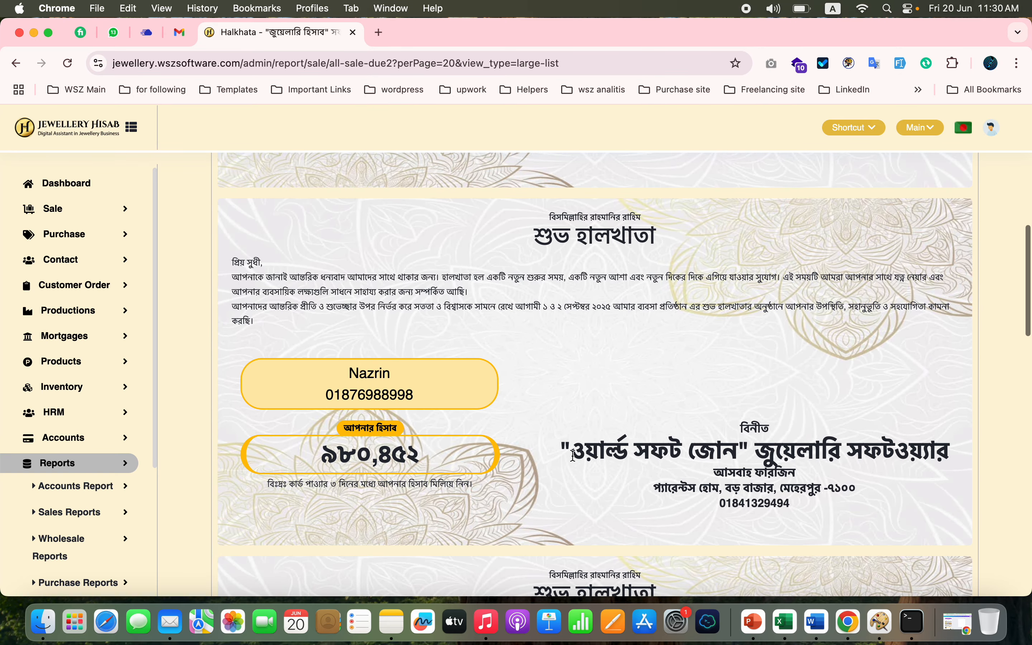
pyautogui.scroll(5, 556, 293)
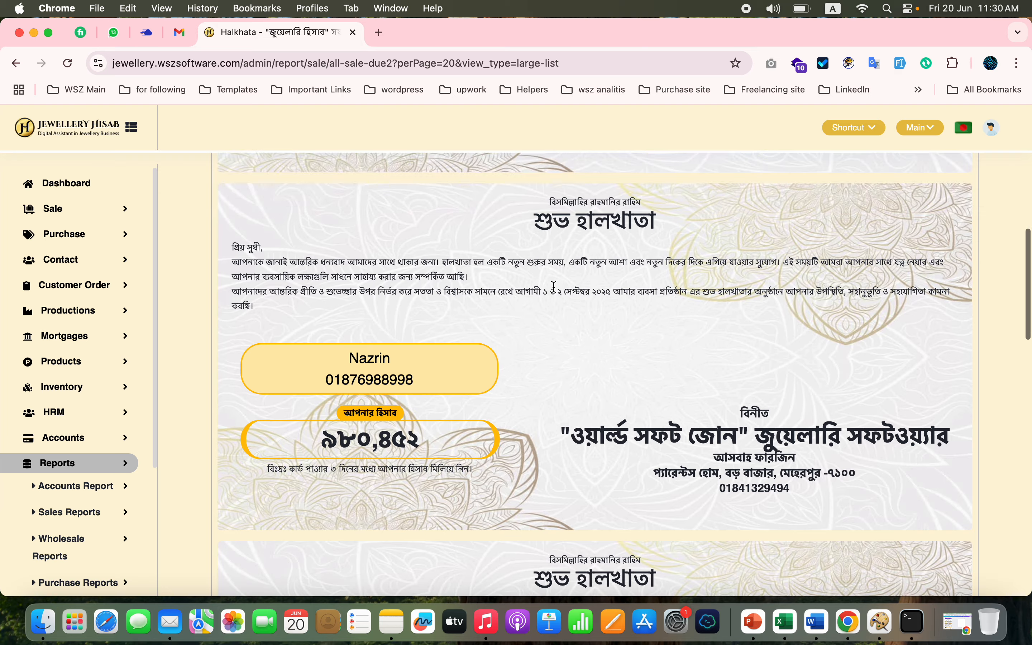
pyautogui.doubleClick(490, 288)
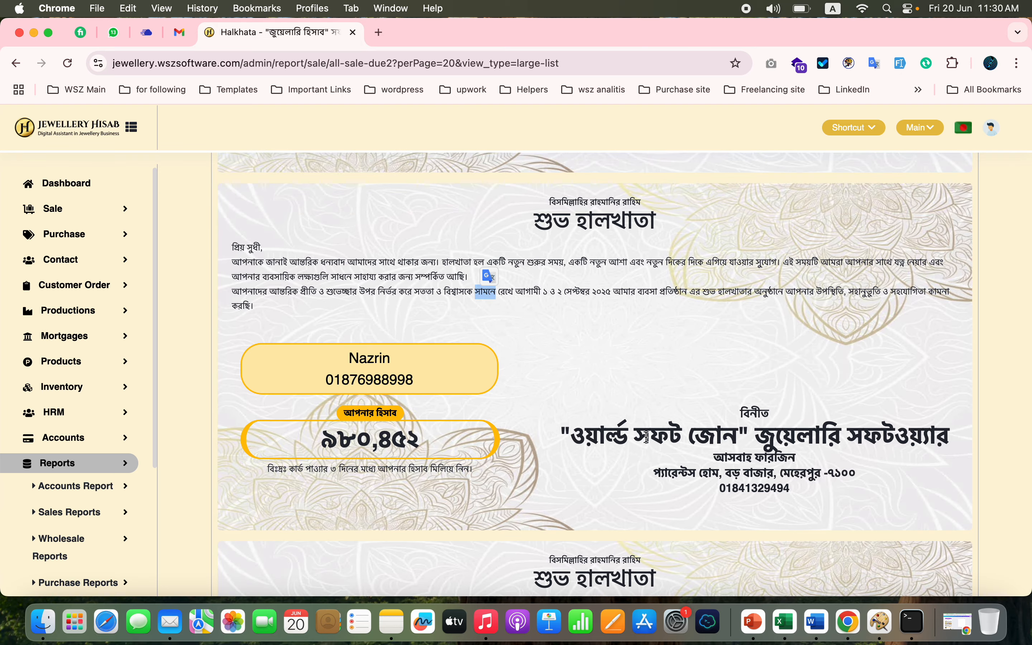
pyautogui.scroll(-10, 647, 437)
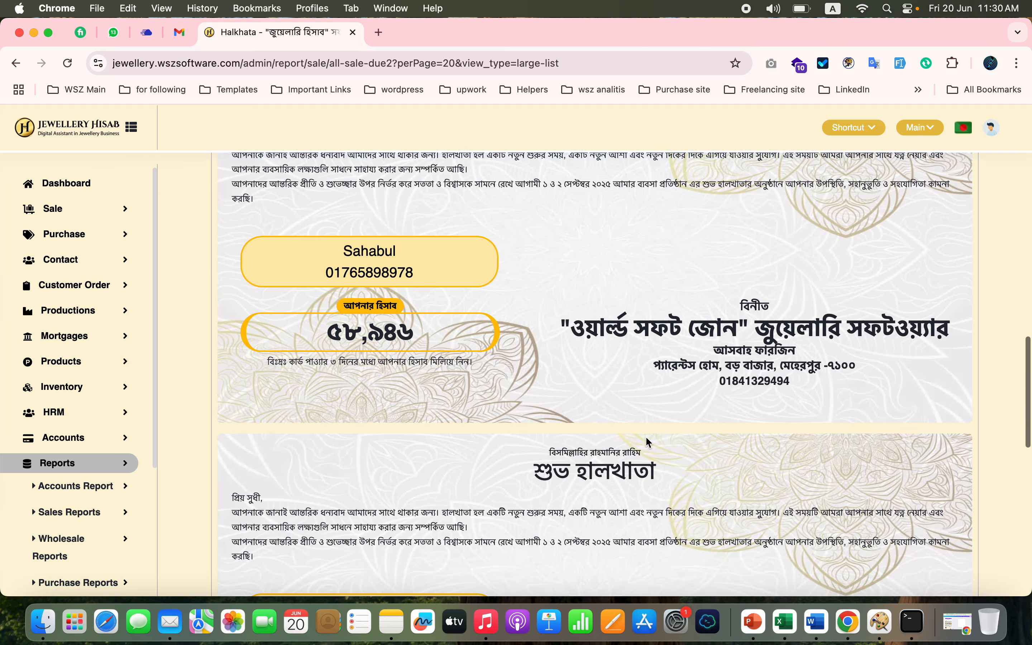
pyautogui.scroll(15, 646, 439)
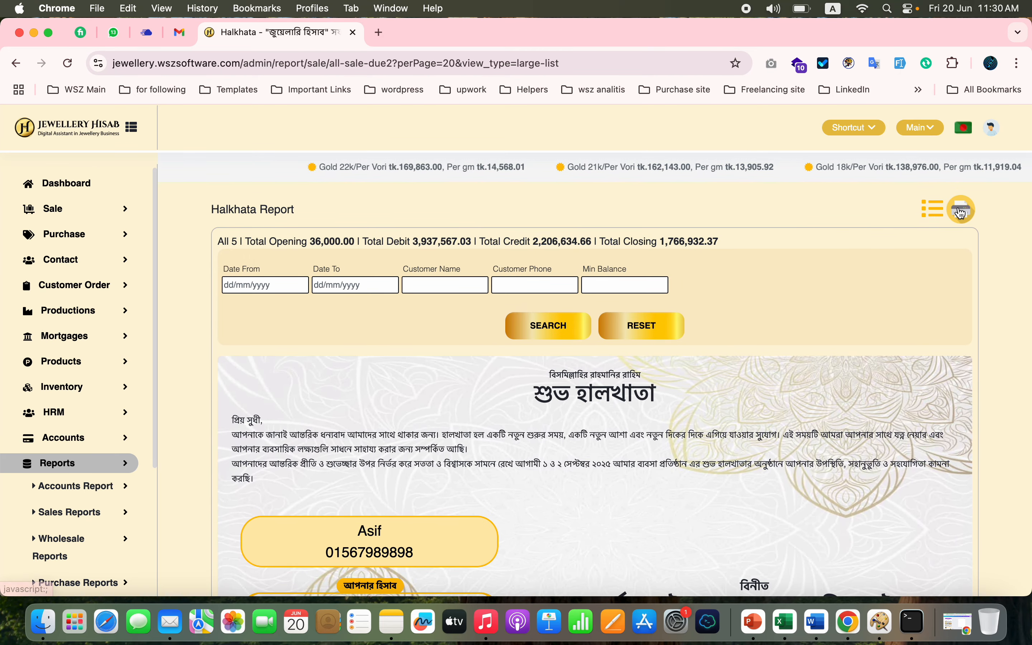
# - Preview the Halkhata cards for printing, check all the pages and leave the preview without saving
pyautogui.click(962, 211)
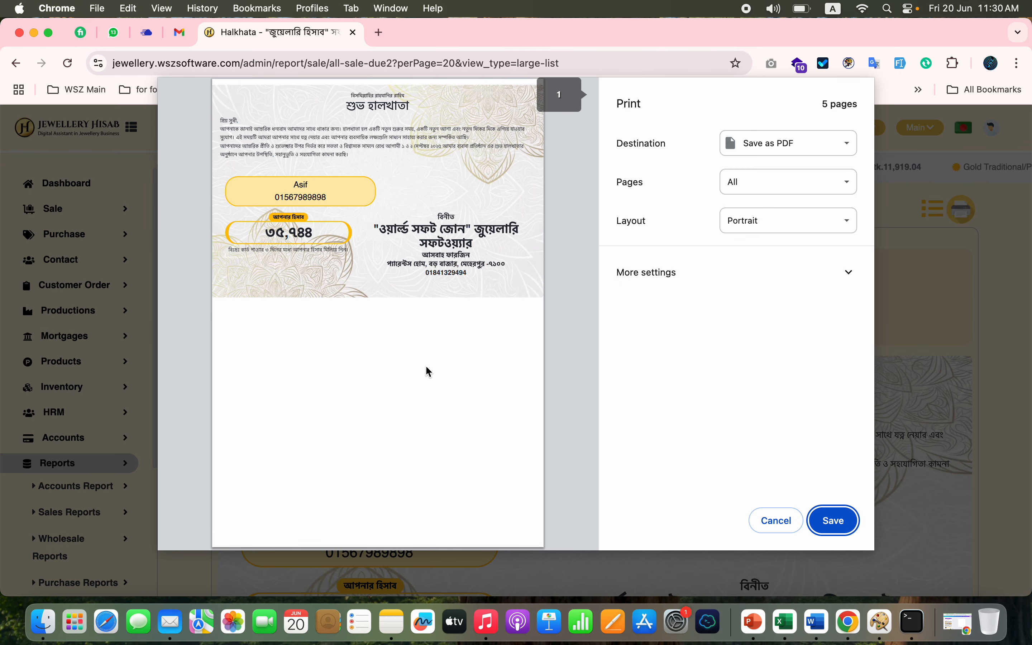
pyautogui.scroll(-20, 429, 372)
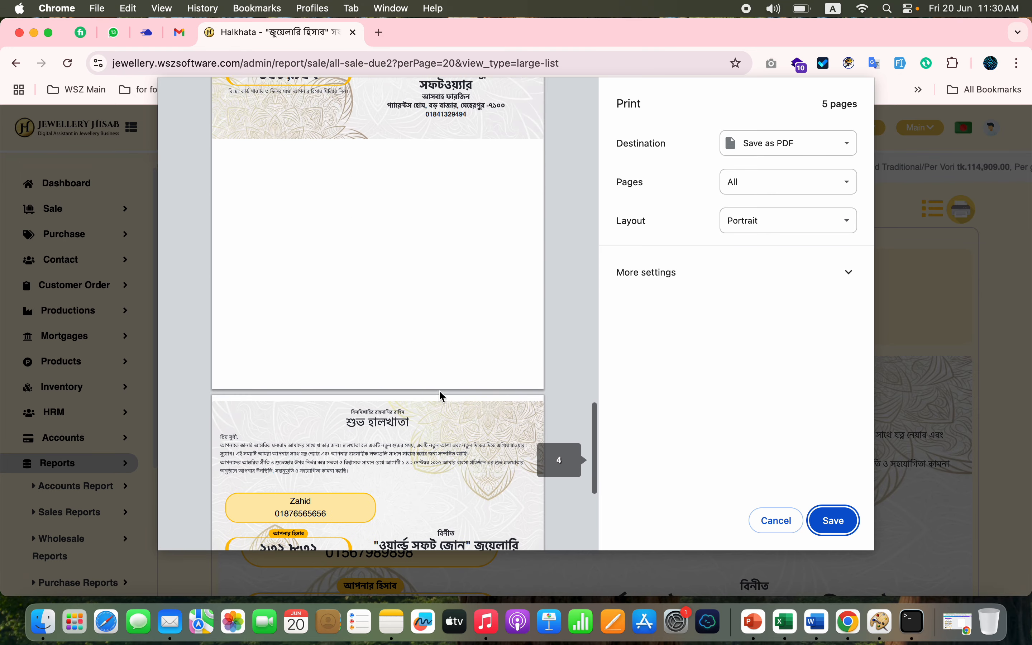
pyautogui.scroll(-10, 443, 397)
pyautogui.click(775, 522)
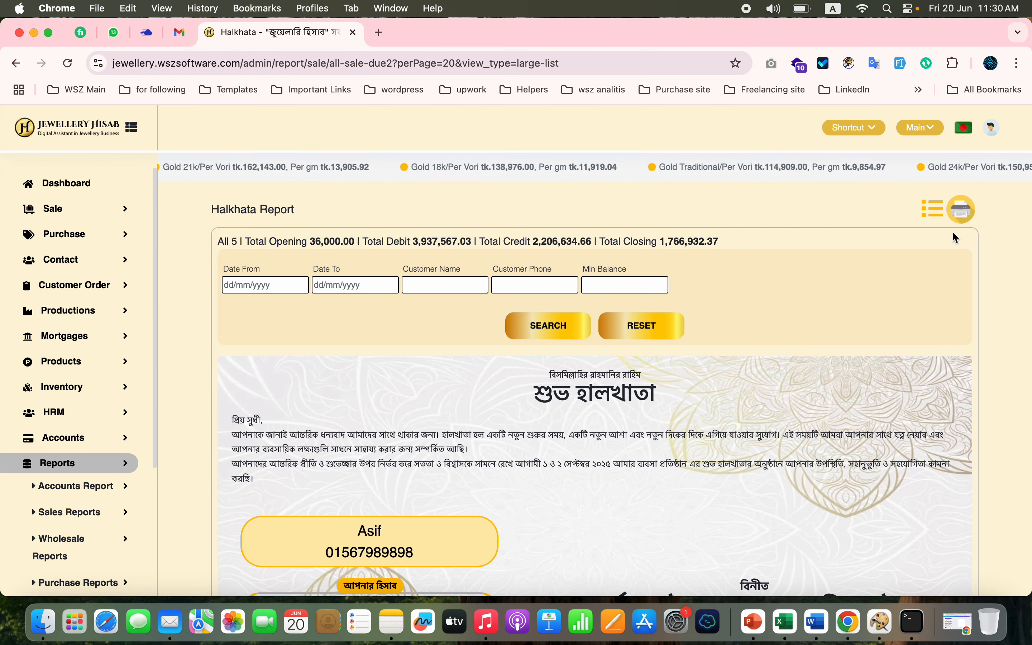
# - Return the Halkhata report to list view and look over the available customer order reports
pyautogui.click(933, 209)
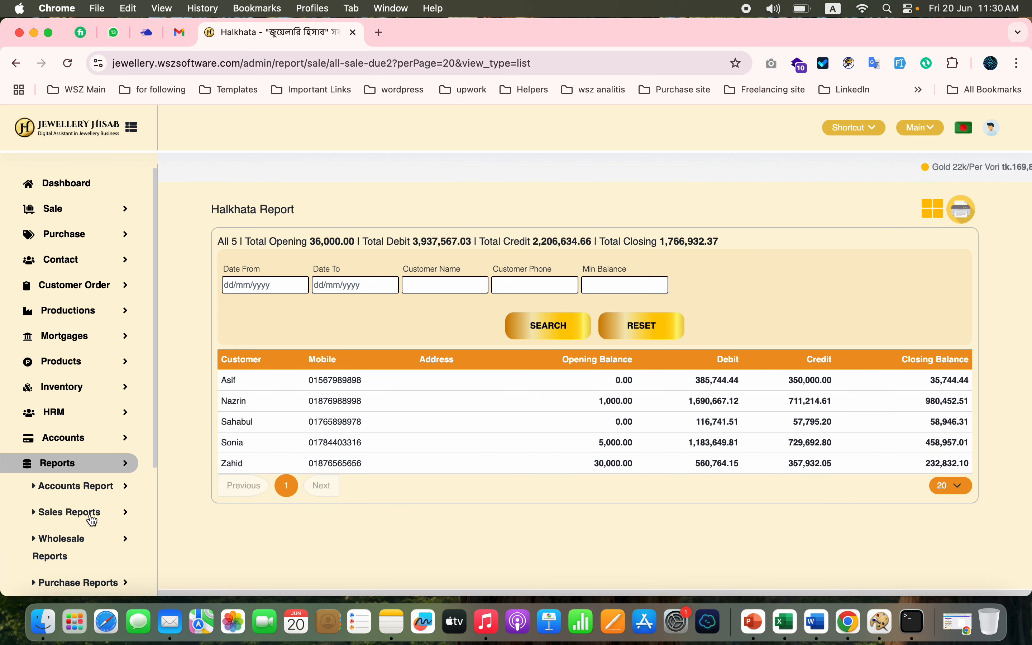
pyautogui.scroll(-5, 92, 516)
pyautogui.click(101, 392)
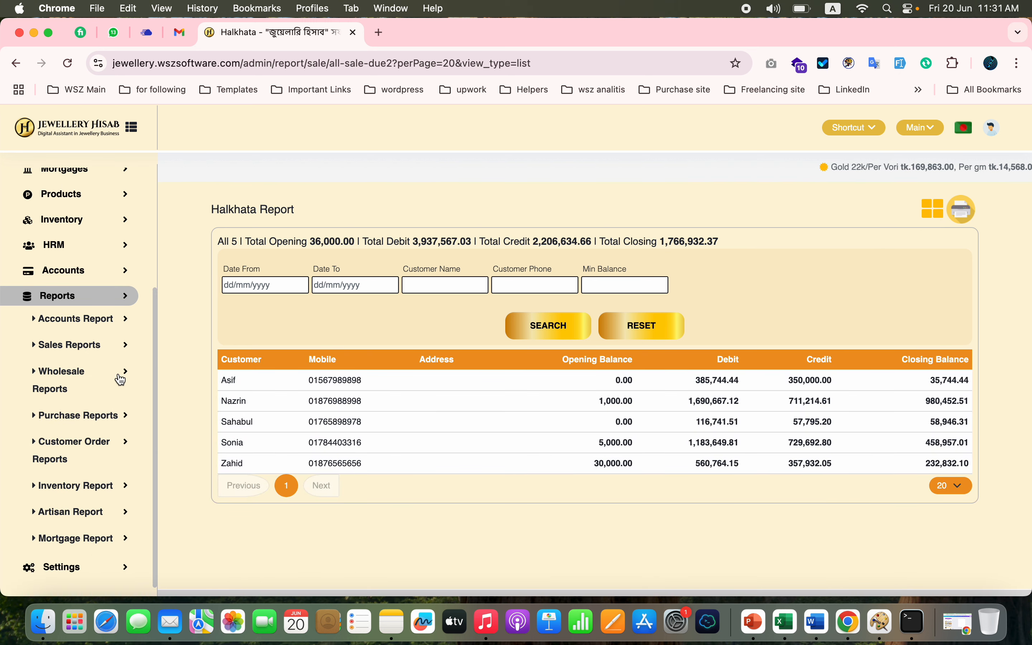
pyautogui.click(102, 401)
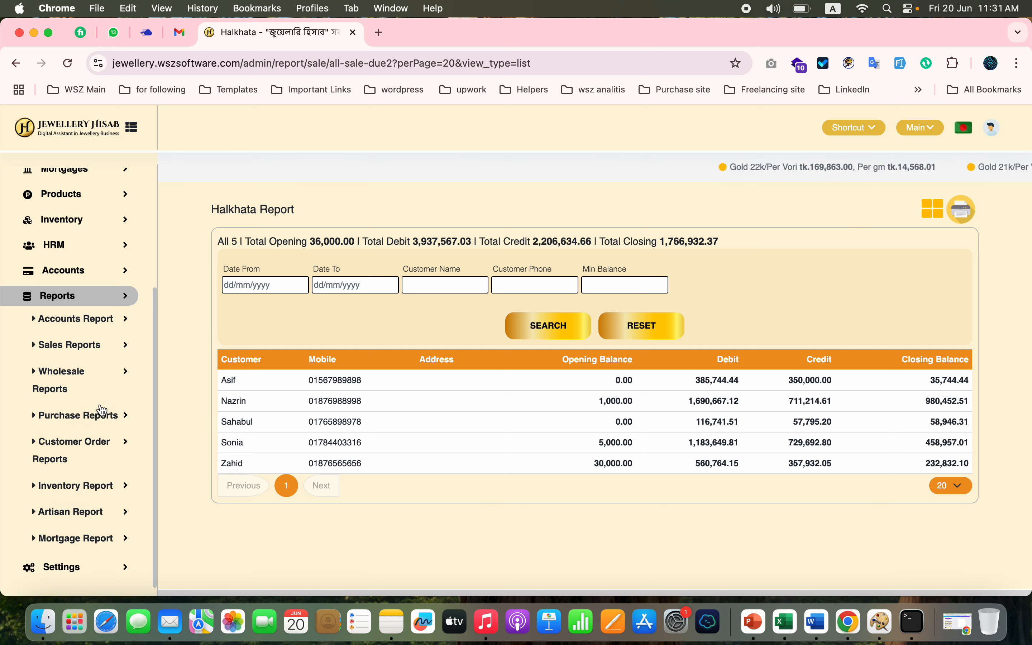
pyautogui.click(103, 446)
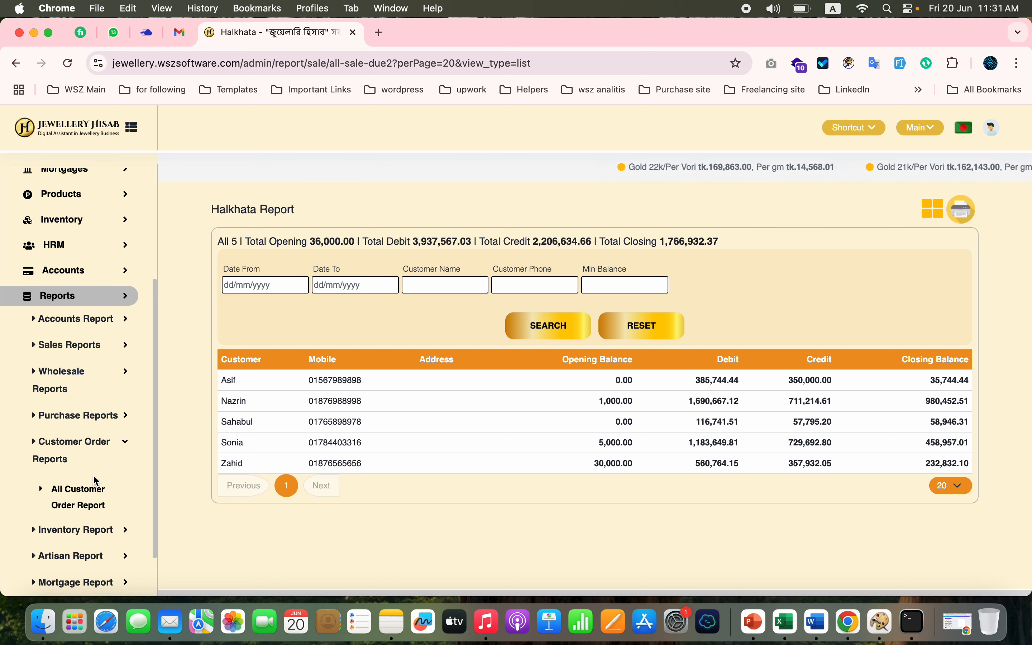
pyautogui.scroll(-2, 93, 477)
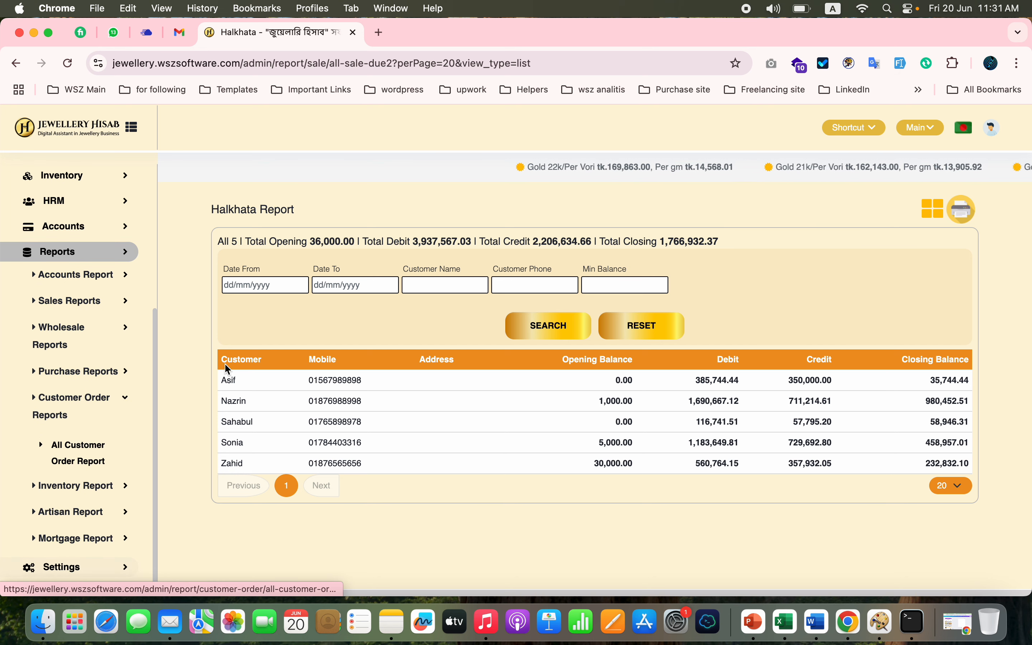